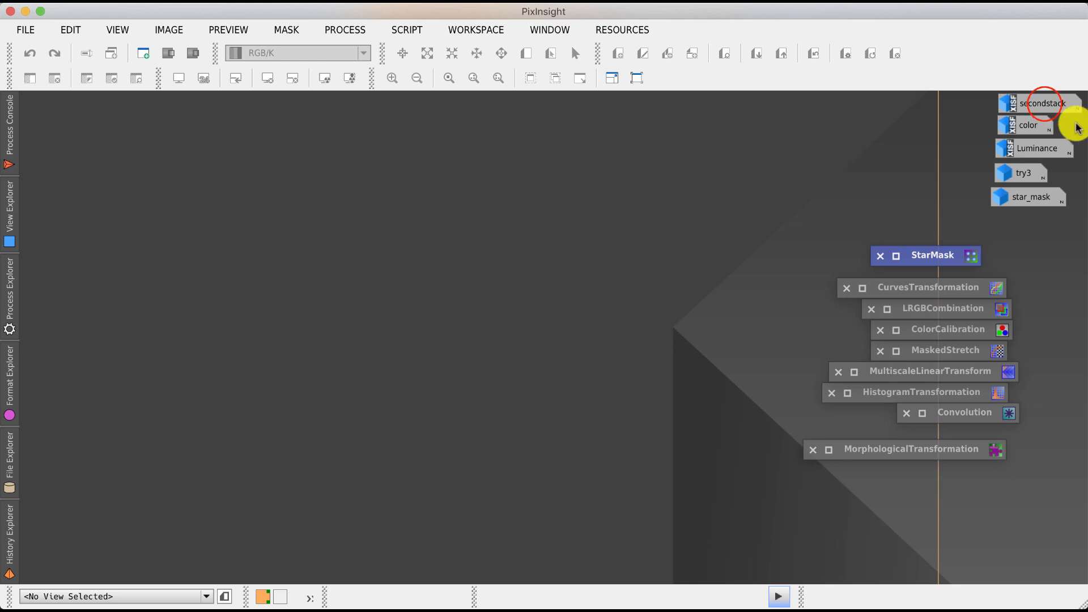
- Open the secondstack image, apply an automatic screen stretch to inspect it, and iconize it again
double_click(1044, 105)
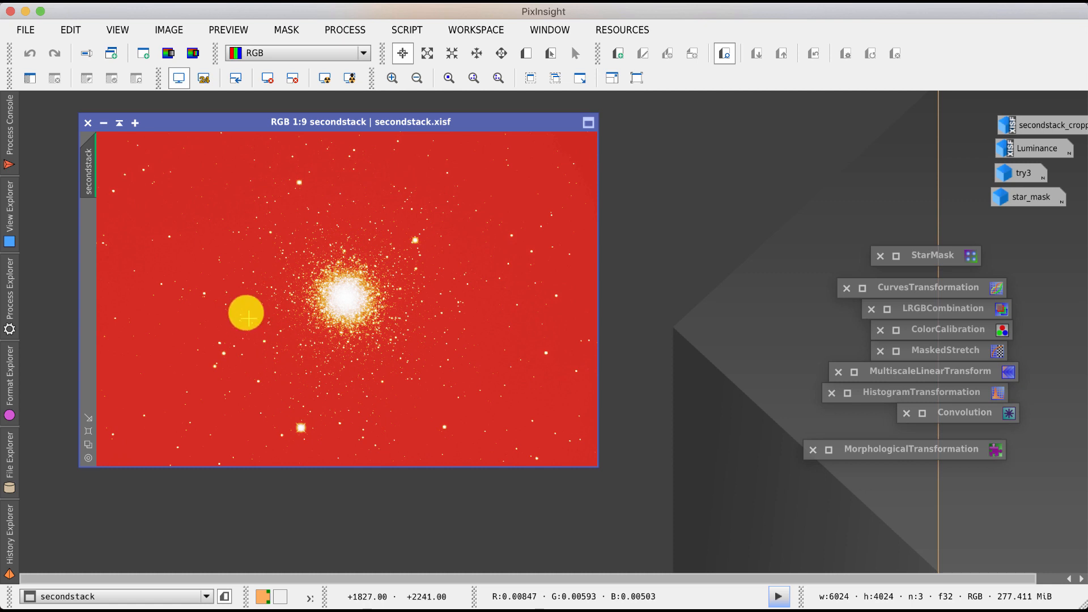
left_click(325, 78)
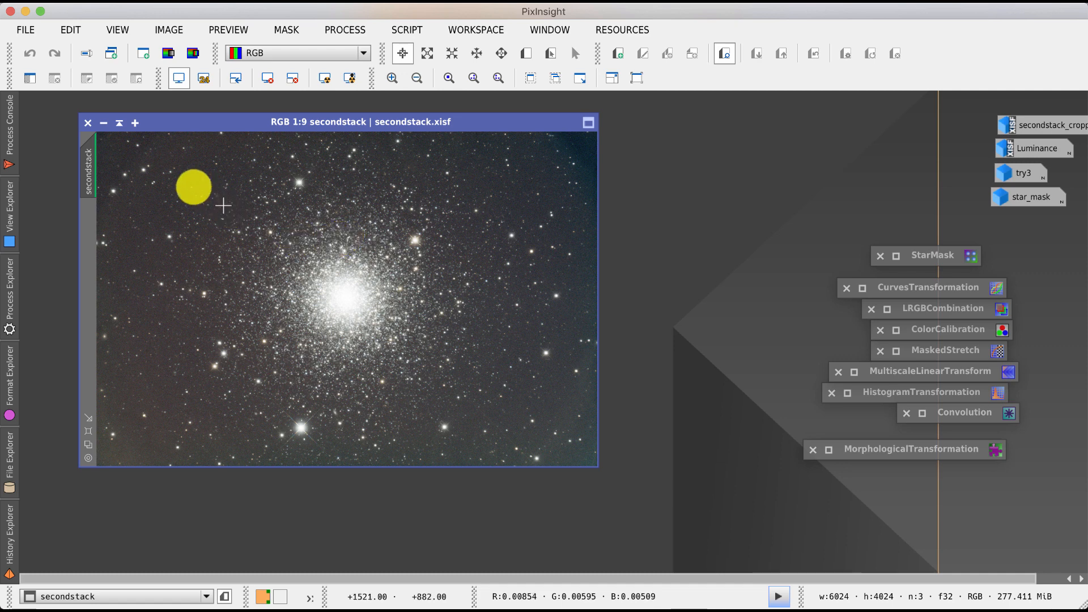
left_click(103, 122)
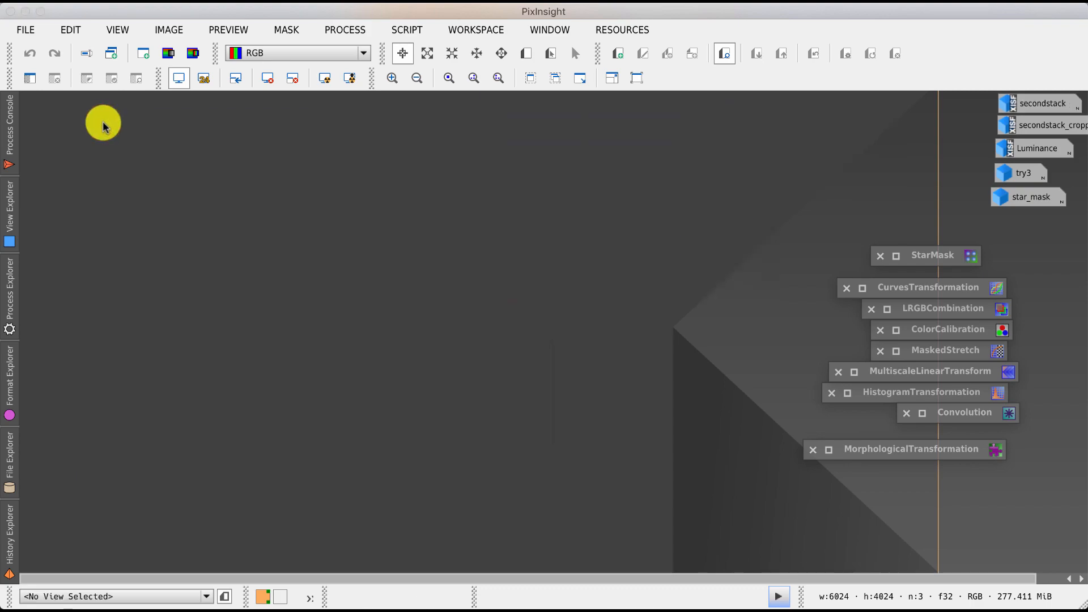
- Open the secondstack_cropped image and apply an automatic screen stretch to its display
double_click(1059, 127)
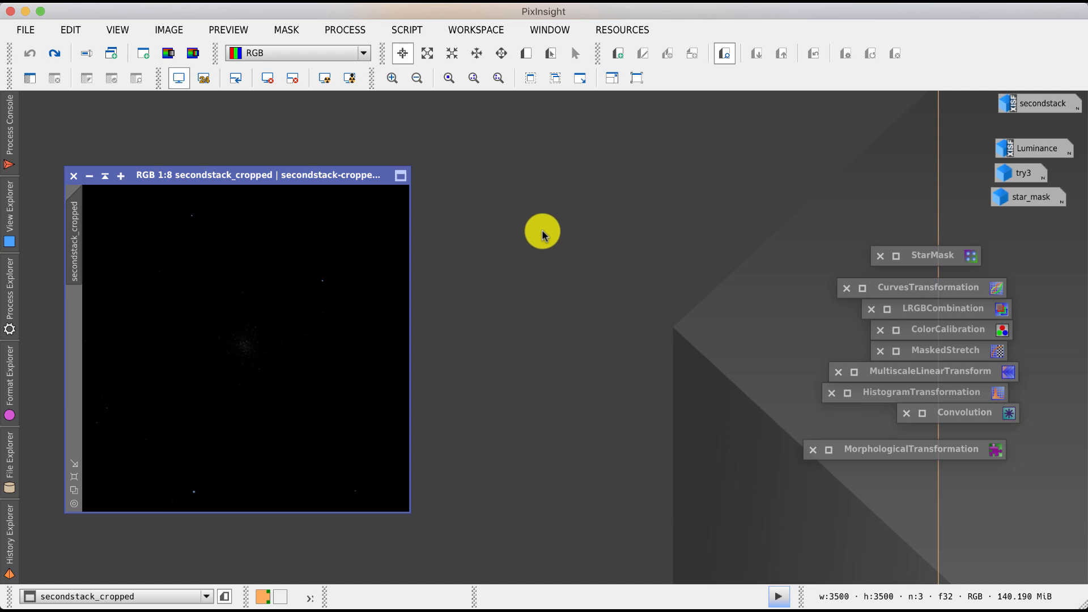
left_click(325, 79)
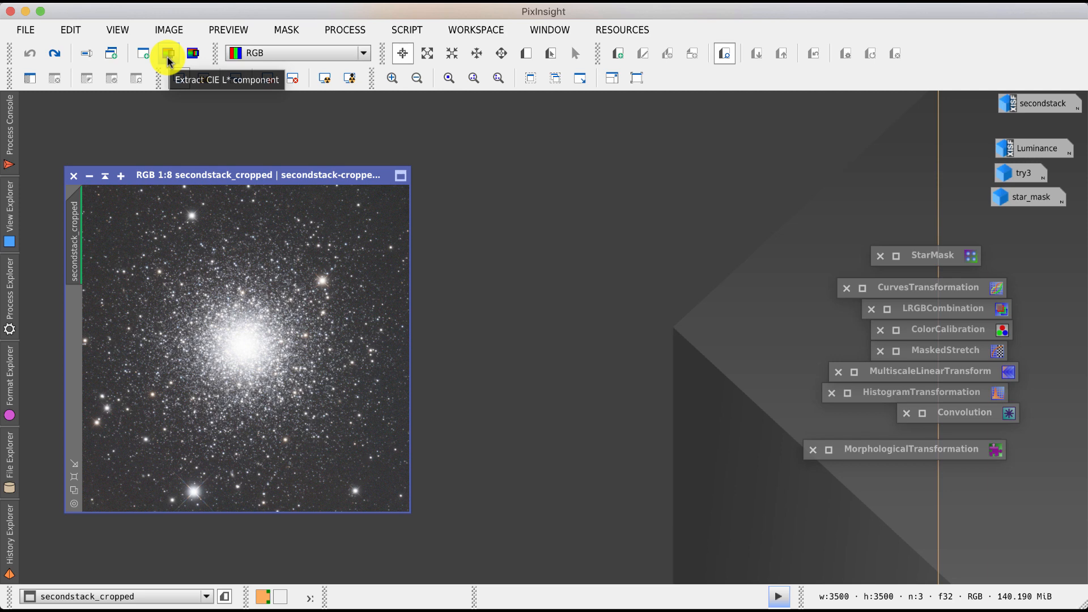
- Open the Luminance and try3 images, moving the try3 window to the left beside Luminance
left_click(1035, 150)
double_click(1035, 150)
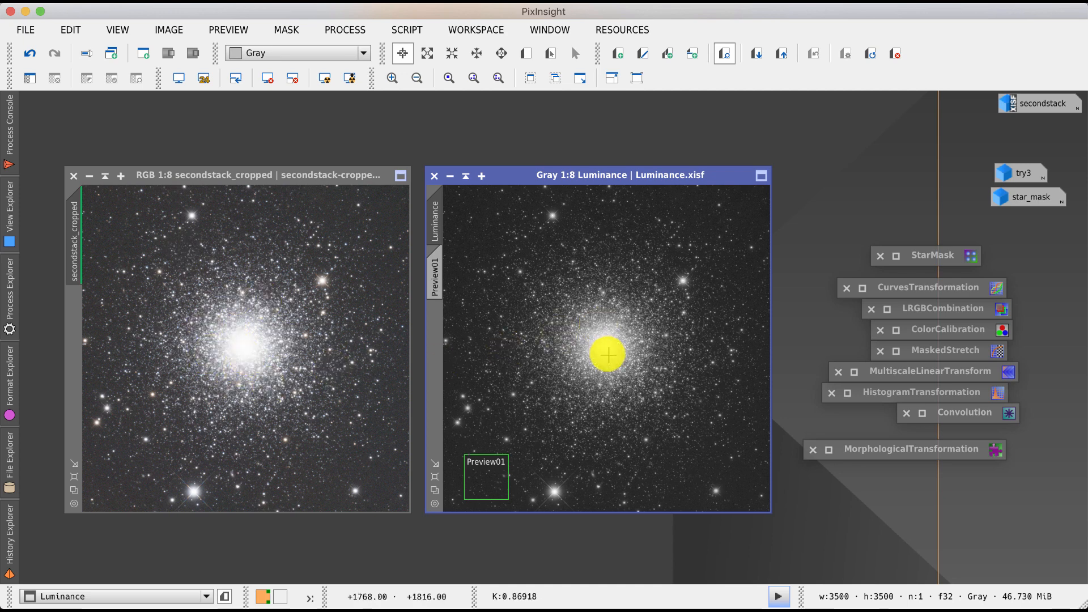
double_click(1023, 173)
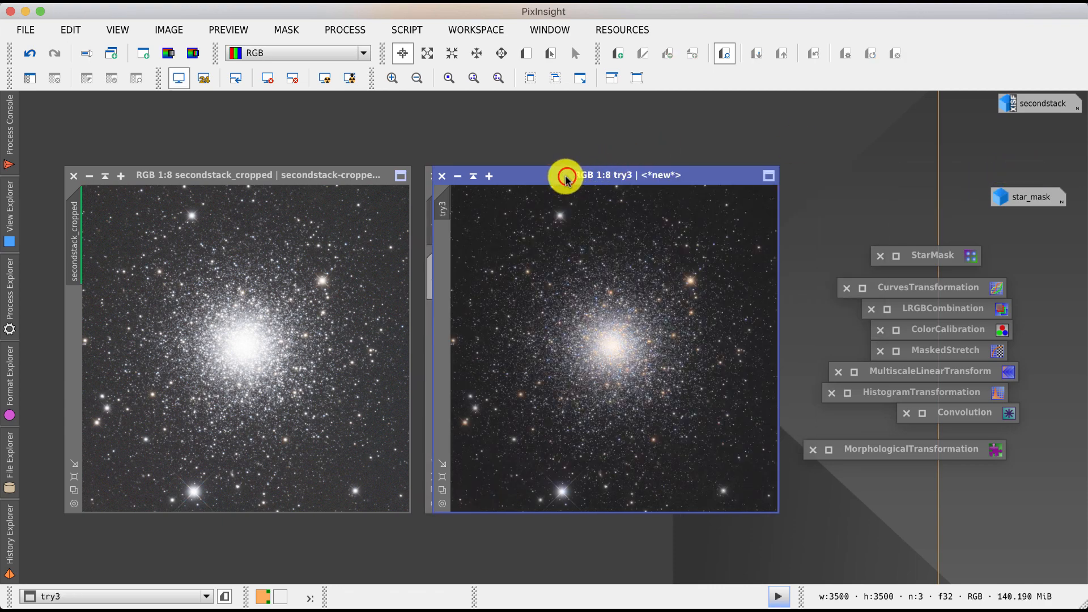
left_click_drag(567, 176, 206, 170)
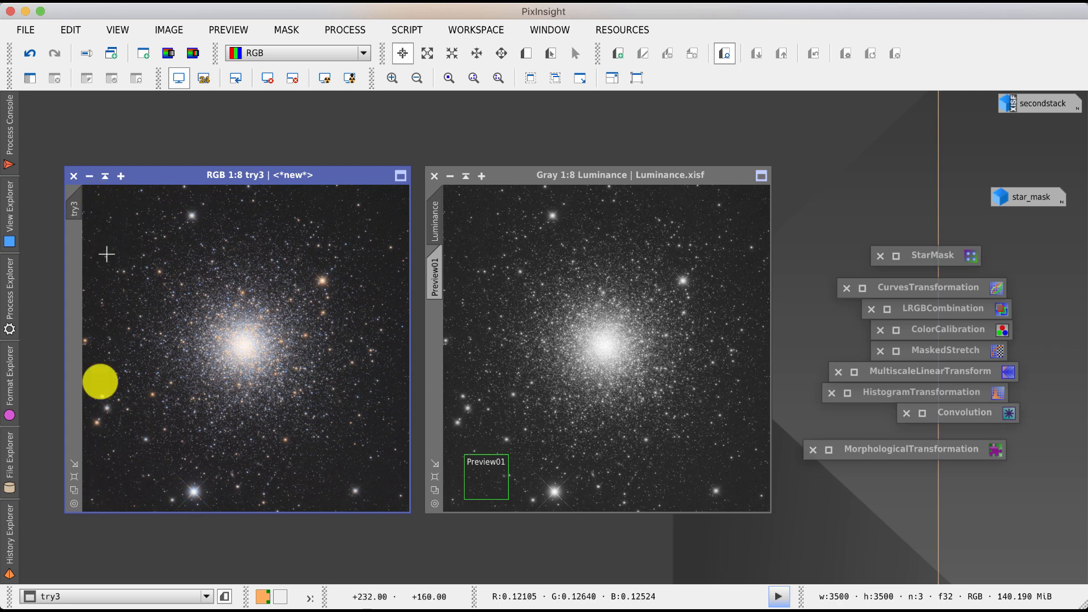
- Open the History Explorer and examine the processing history of the Luminance image
left_click(10, 527)
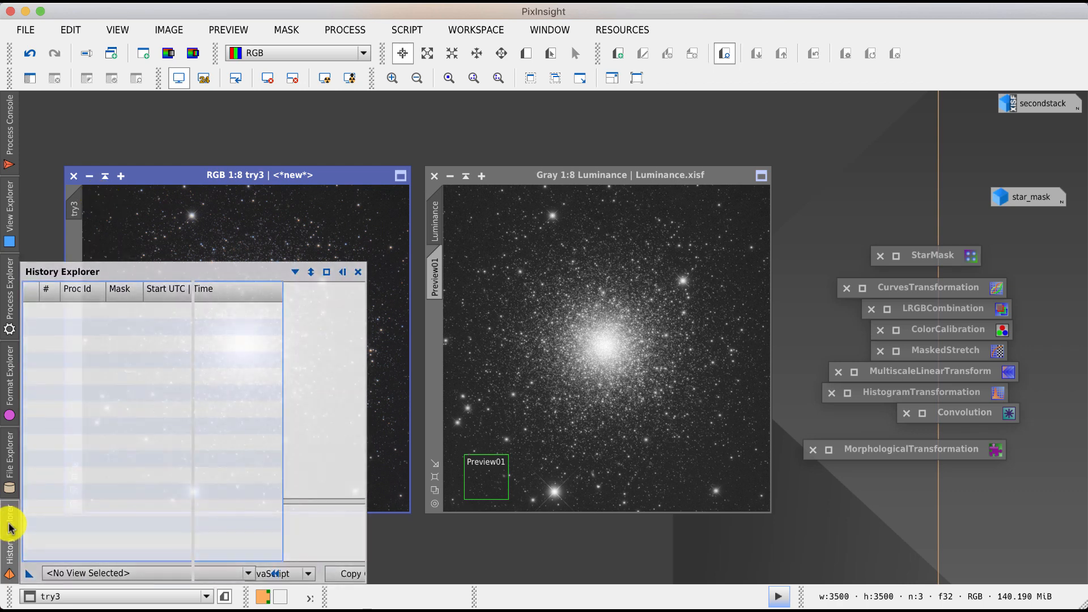
left_click(80, 573)
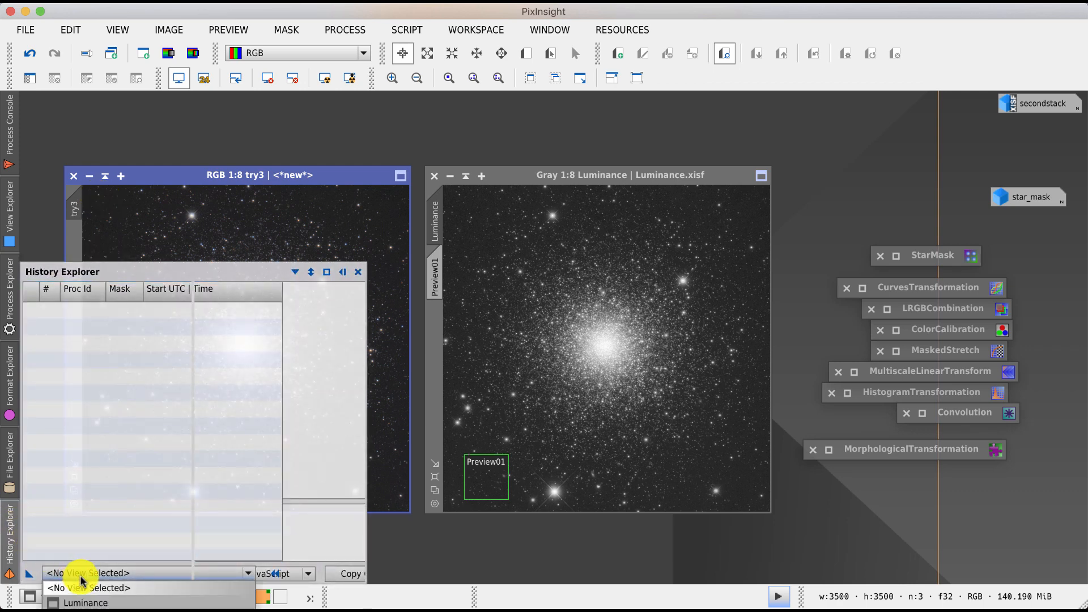
left_click(90, 603)
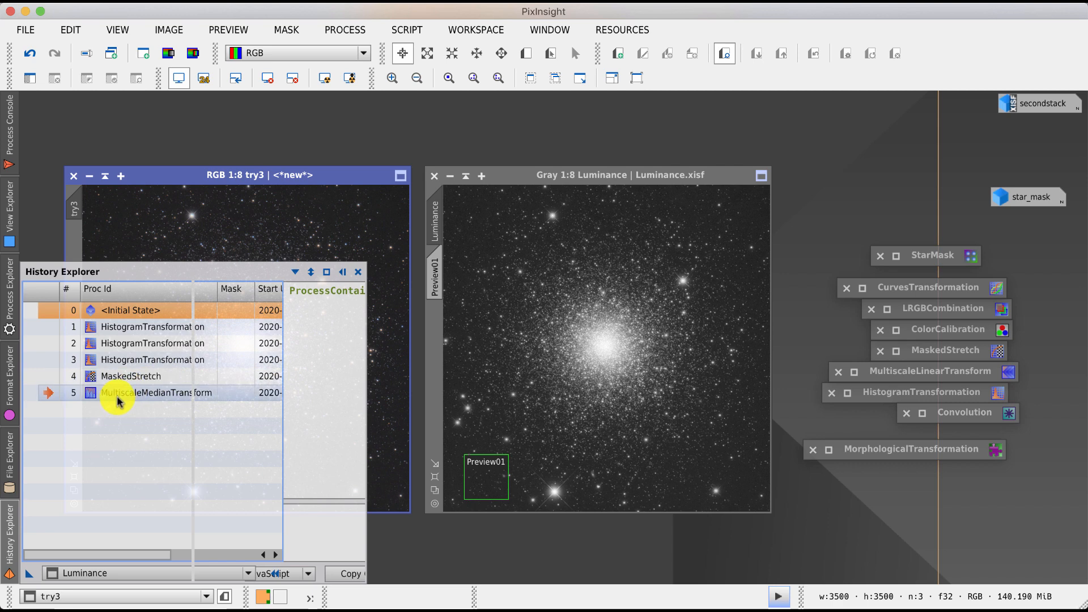
left_click(68, 573)
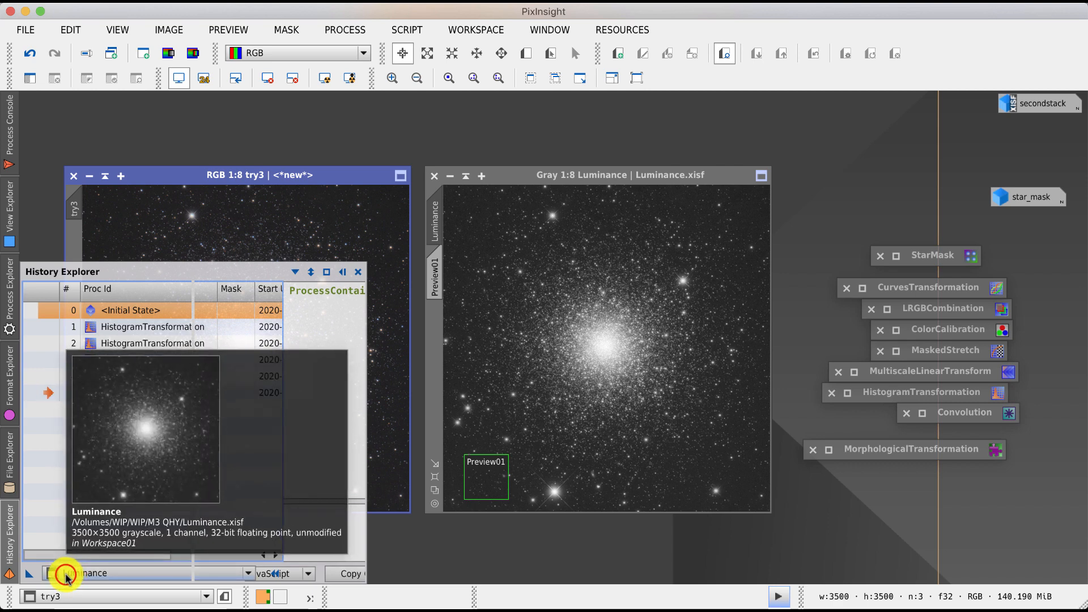
left_click(67, 574)
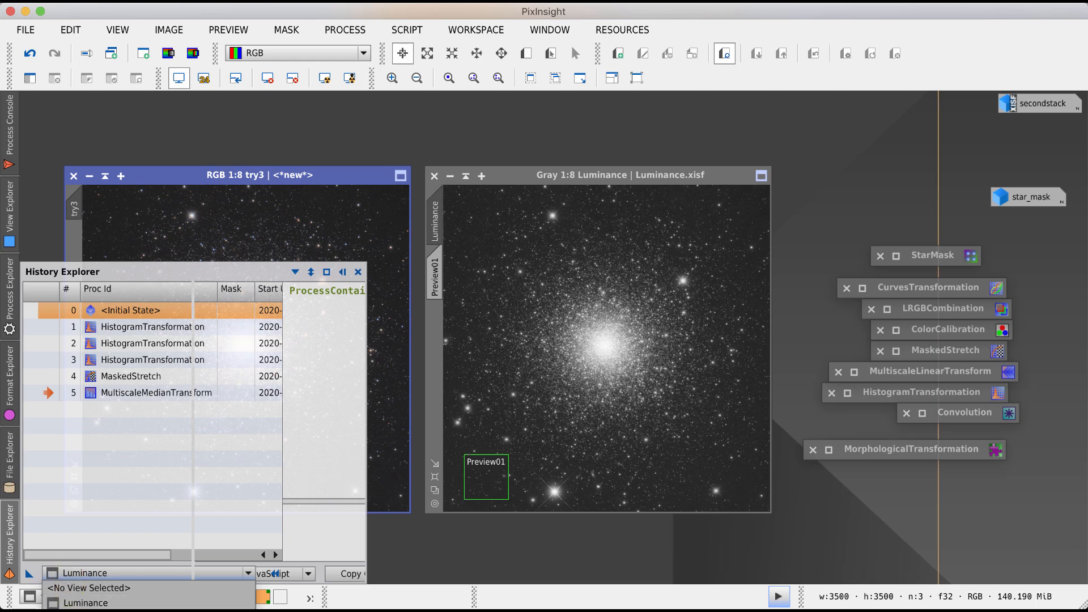
left_click(71, 611)
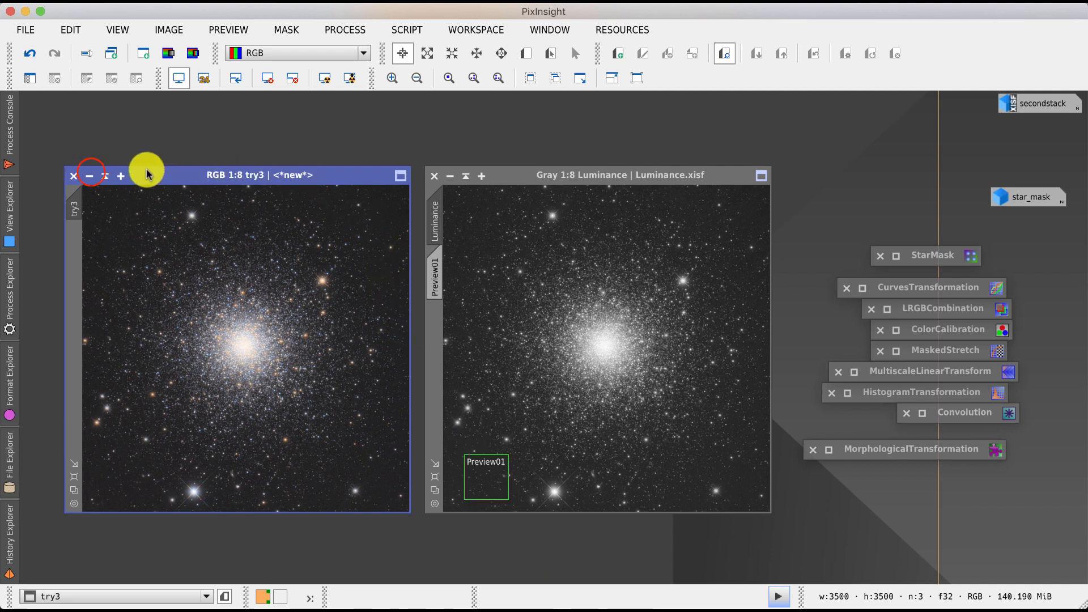
- Iconize the try3 and cropped image windows and move the Luminance window to the left
left_click(90, 176)
left_click(90, 176)
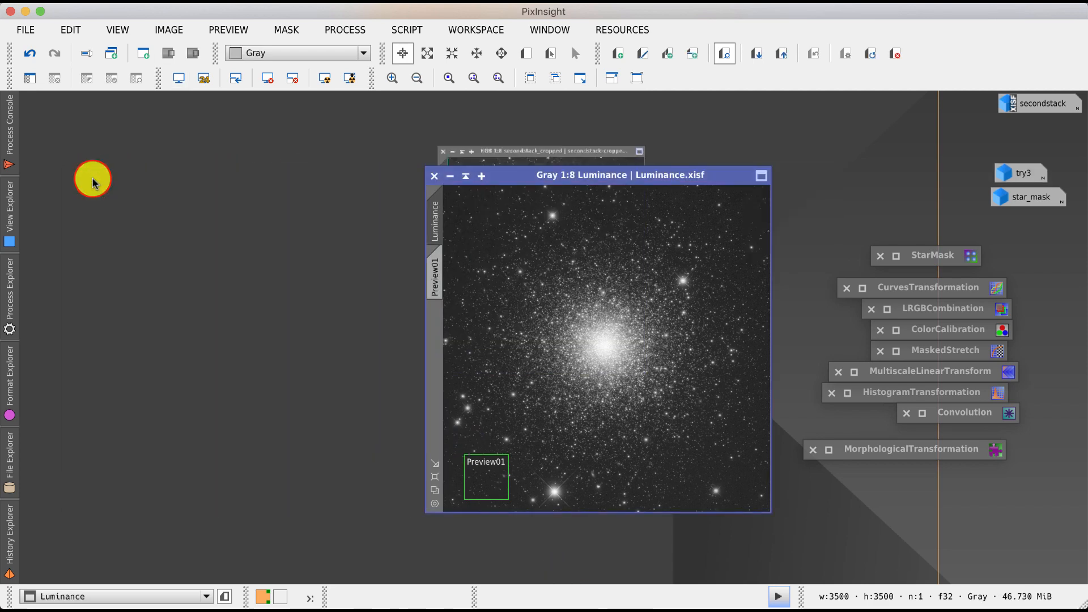
left_click_drag(508, 177, 252, 160)
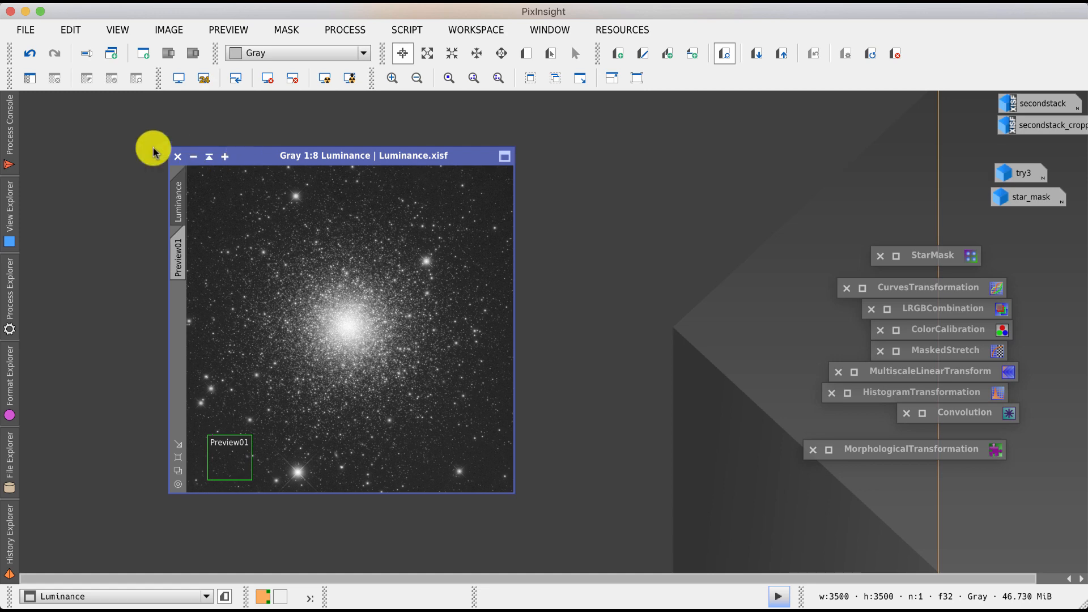
- Step backward and forward through the Luminance image's processing states with undo and redo
left_click(32, 55)
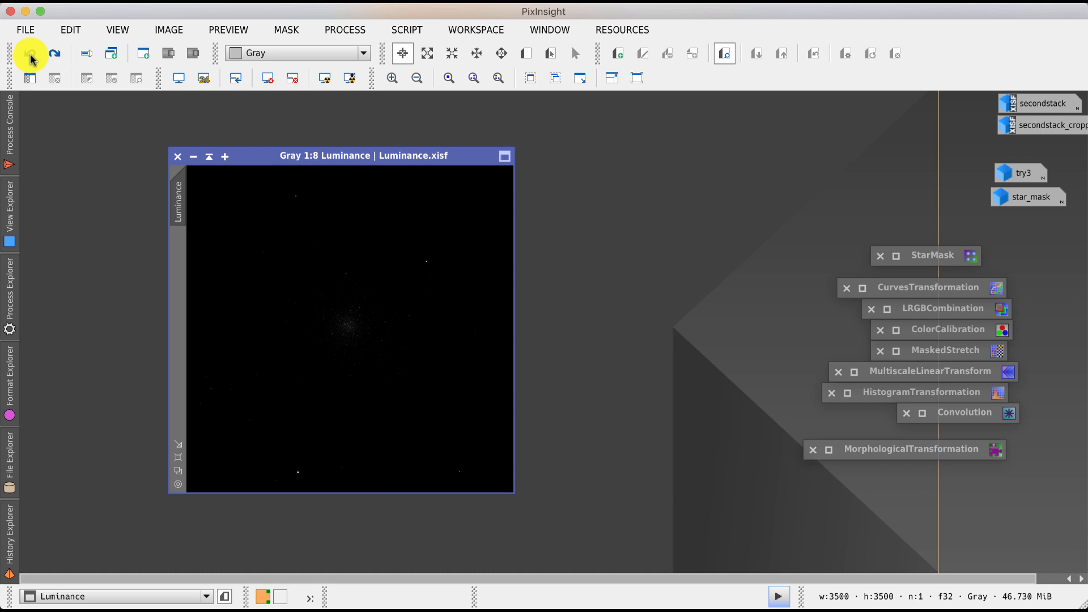
left_click(55, 54)
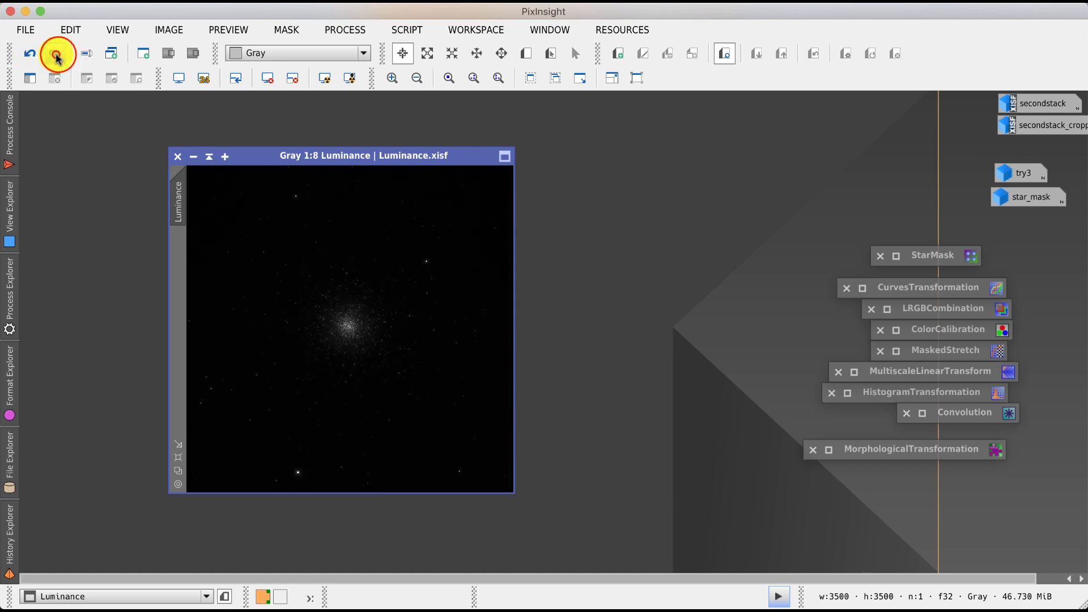
left_click(59, 56)
left_click(60, 57)
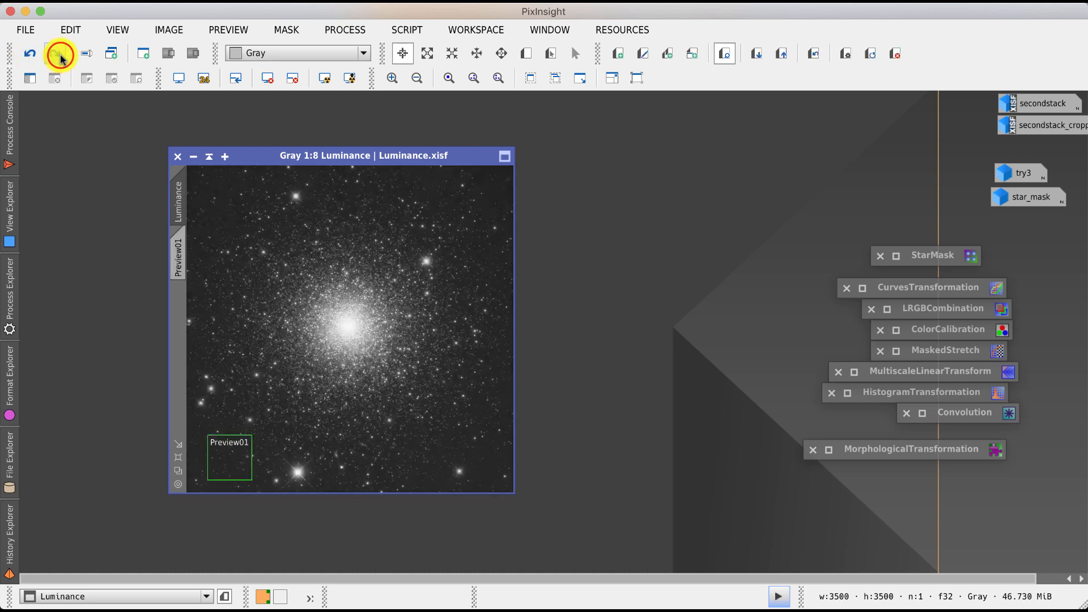
left_click(26, 54)
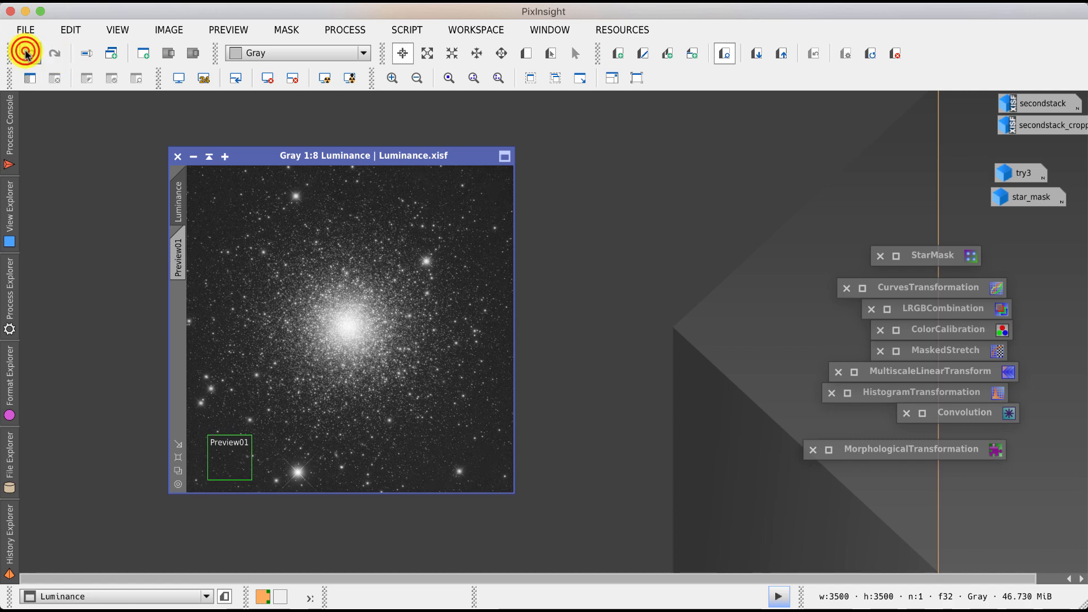
left_click(27, 54)
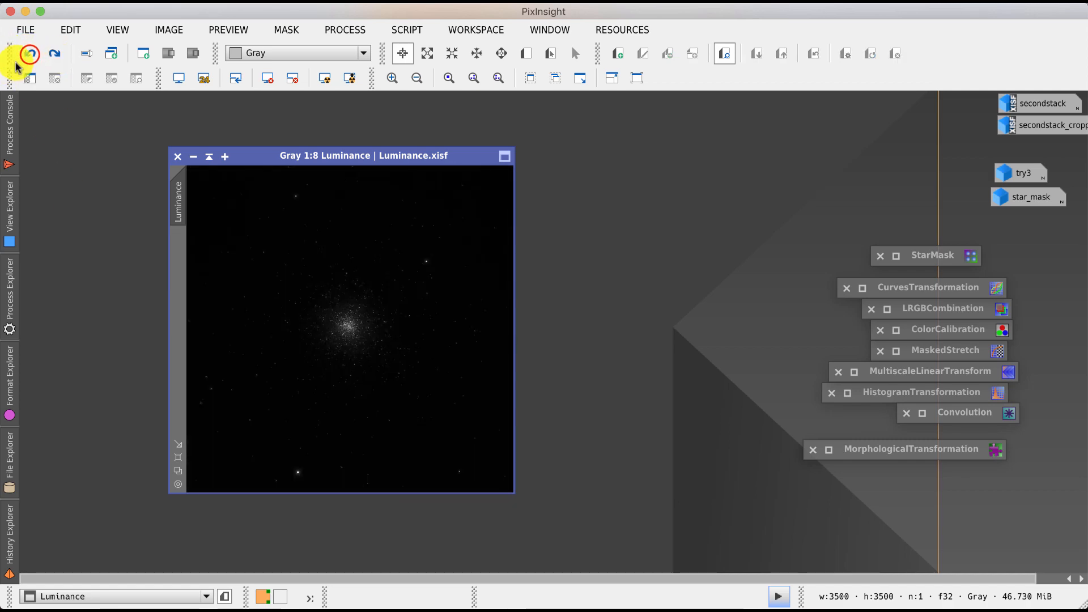
left_click(29, 55)
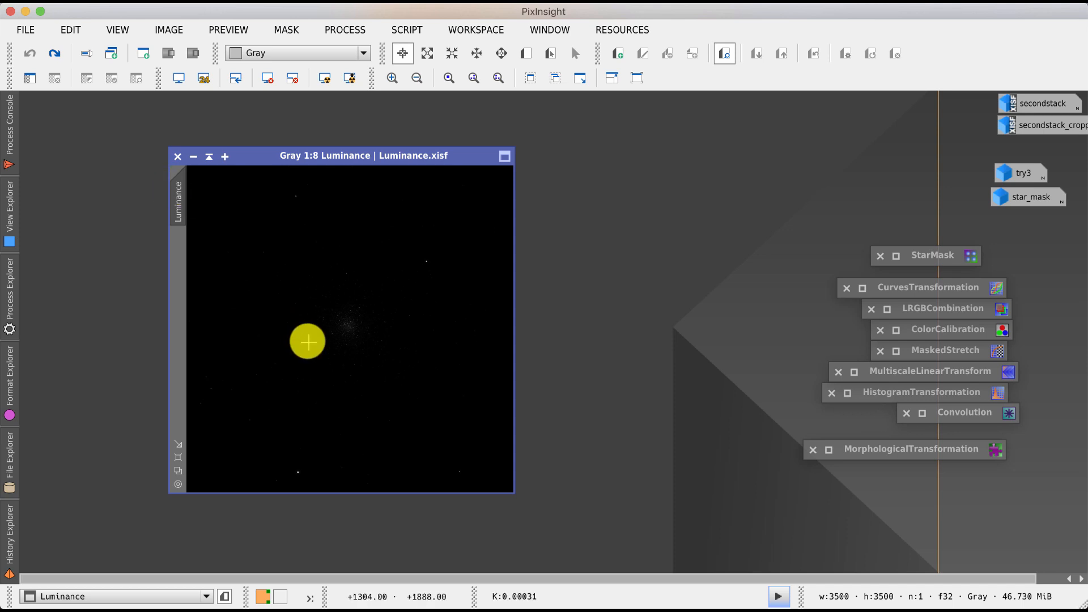
- Extract the first HistogramTransformation from the Luminance history as a process icon on the workspace
left_click(11, 513)
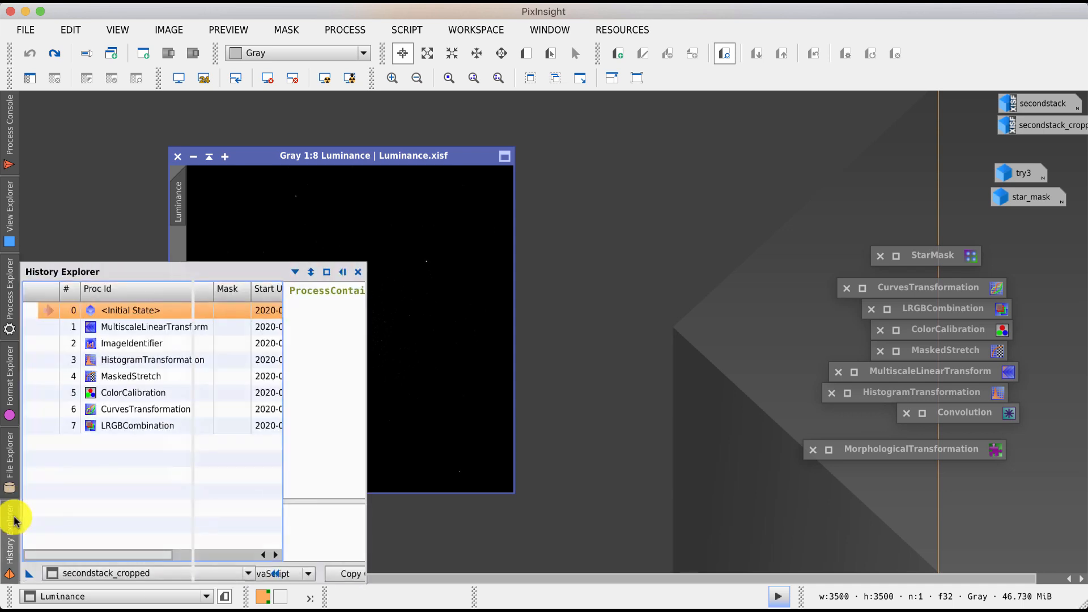
left_click(104, 573)
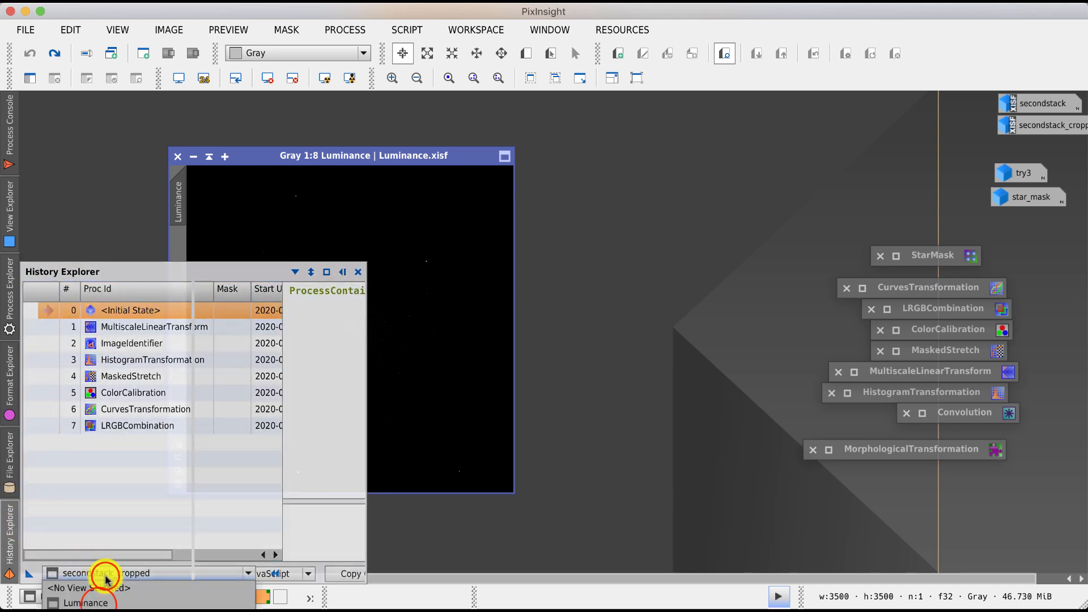
left_click(98, 602)
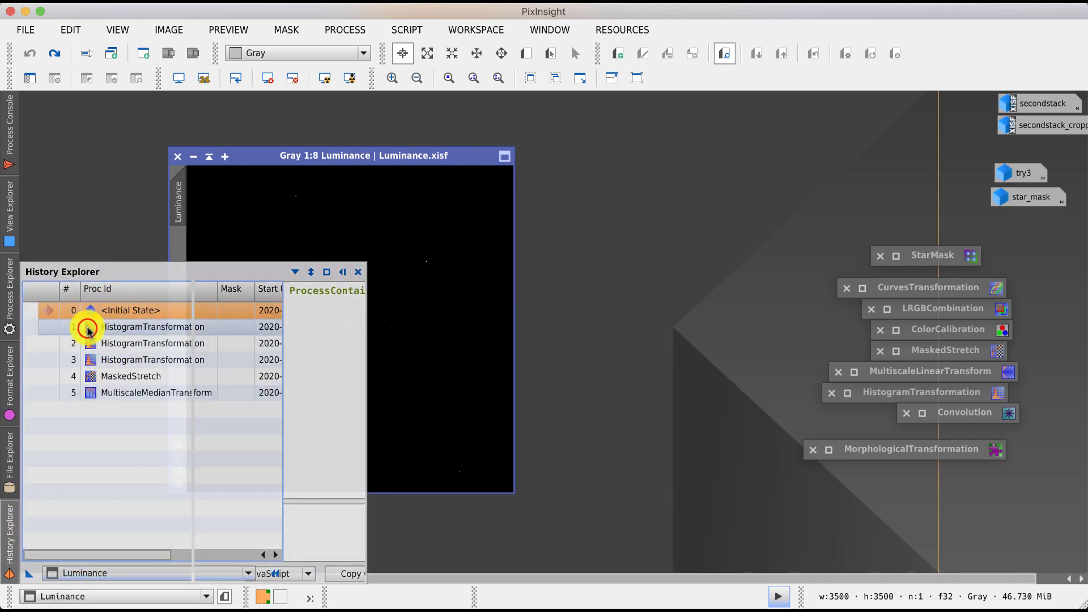
left_click_drag(89, 327, 607, 165)
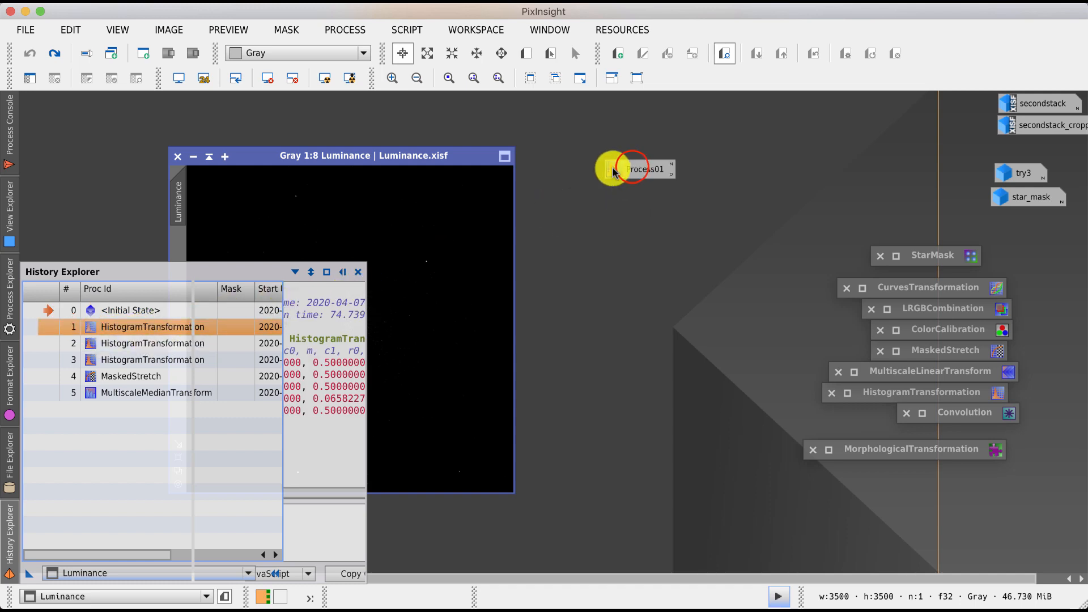
- Open the new Process01 icon to review its HistogramTransformation settings, then close it
left_click(632, 168)
double_click(632, 168)
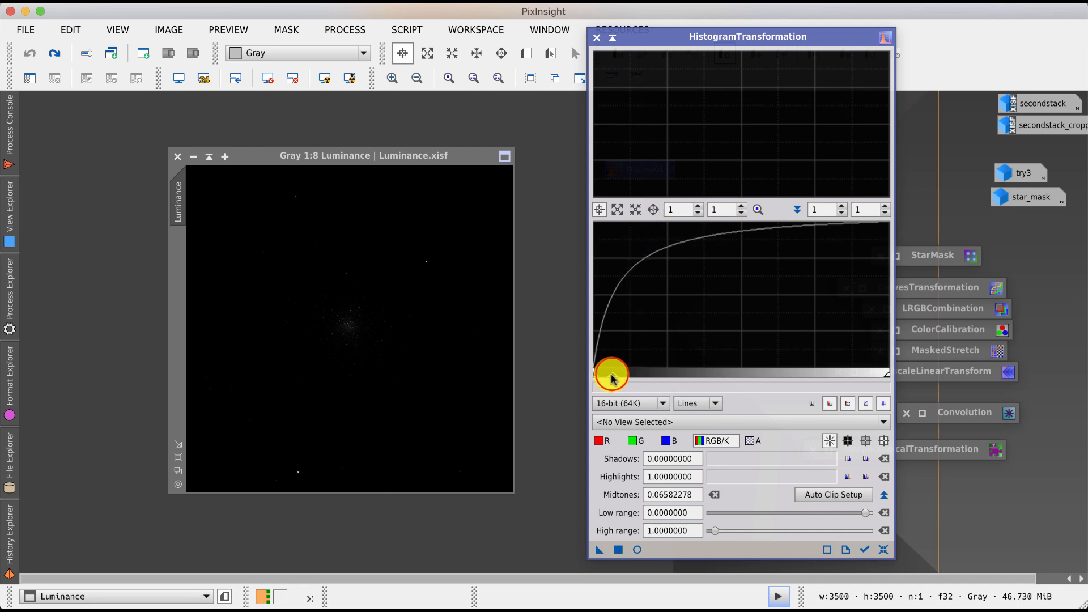
mouse_move(613, 375)
left_mouse_down()
mouse_move(772, 375)
mouse_move(612, 376)
left_mouse_up()
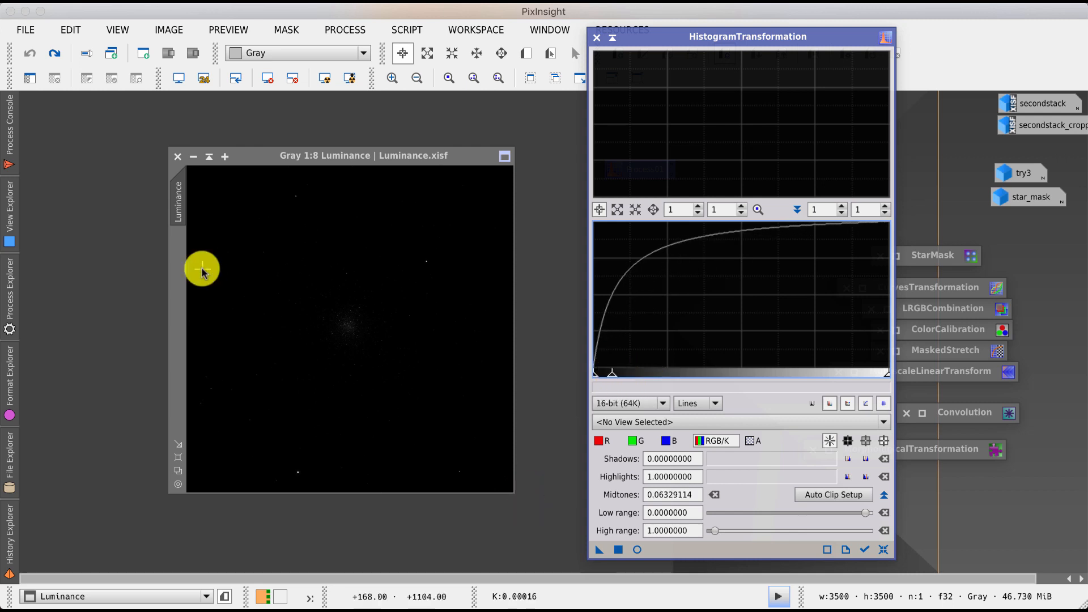
left_click(597, 38)
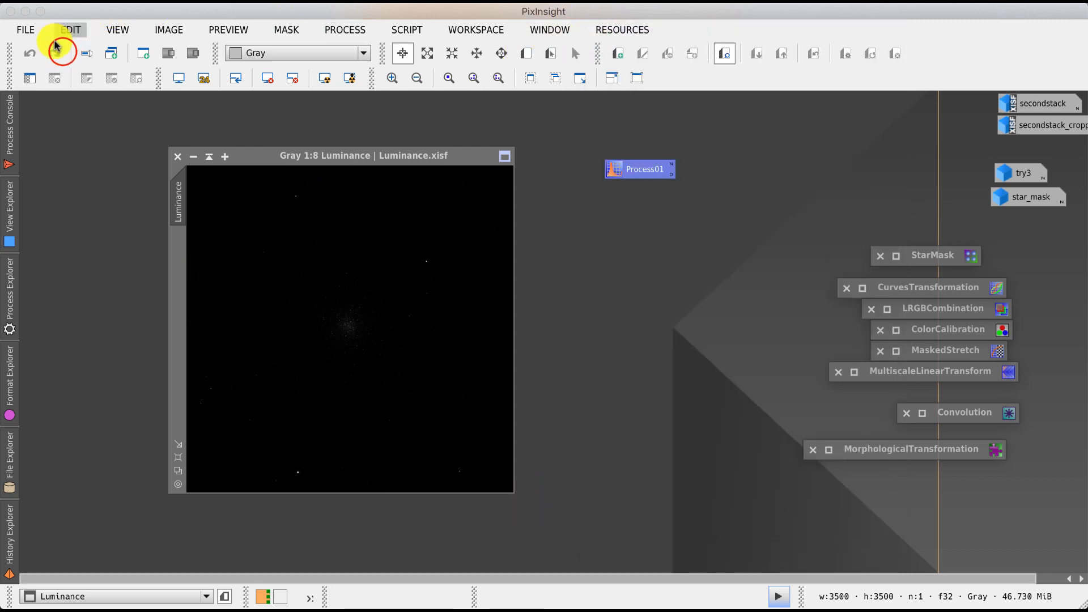
- Compare Luminance history states by redoing, jumping to the third history step, redoing and undoing
left_click(59, 50)
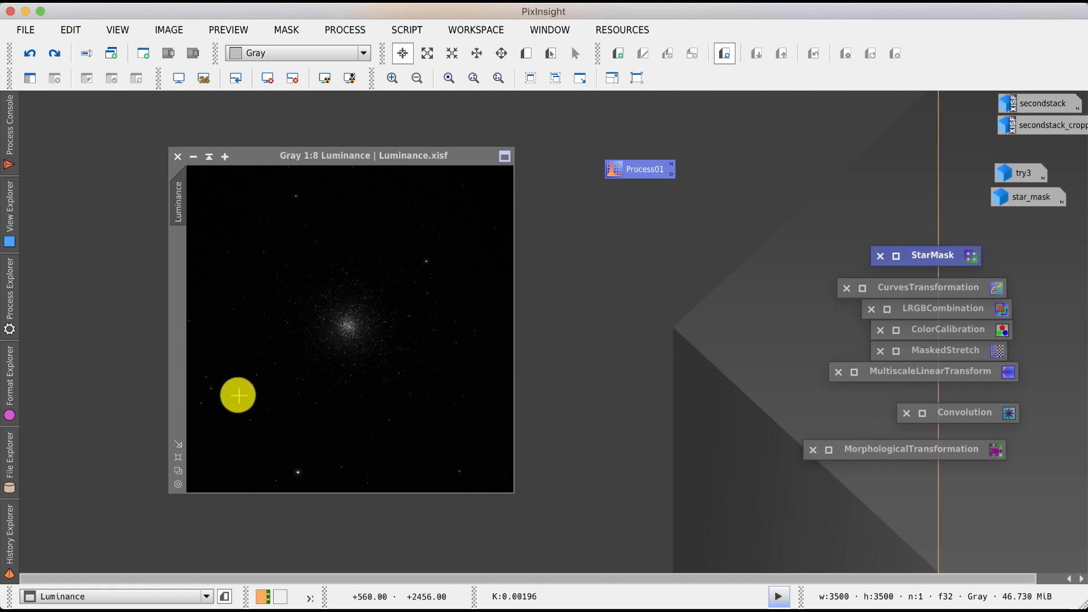
left_click(54, 54)
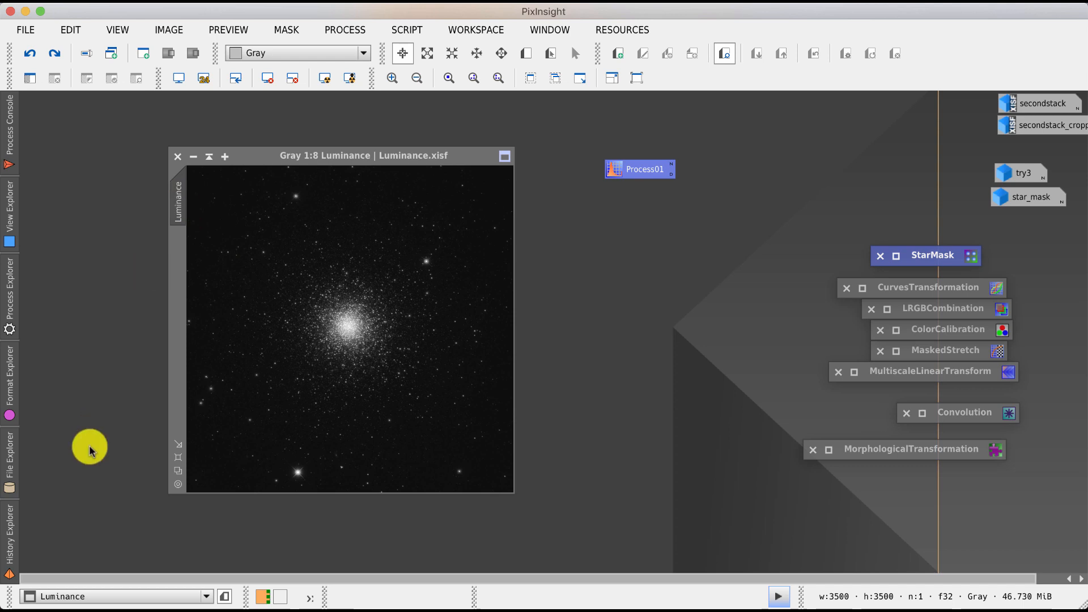
left_click(15, 519)
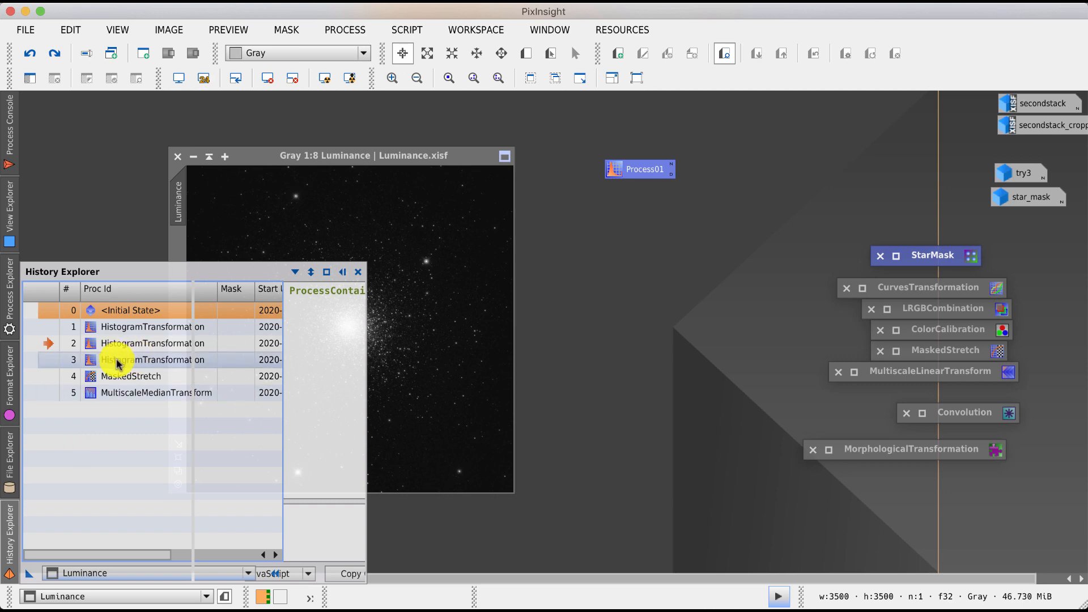
left_click(57, 359)
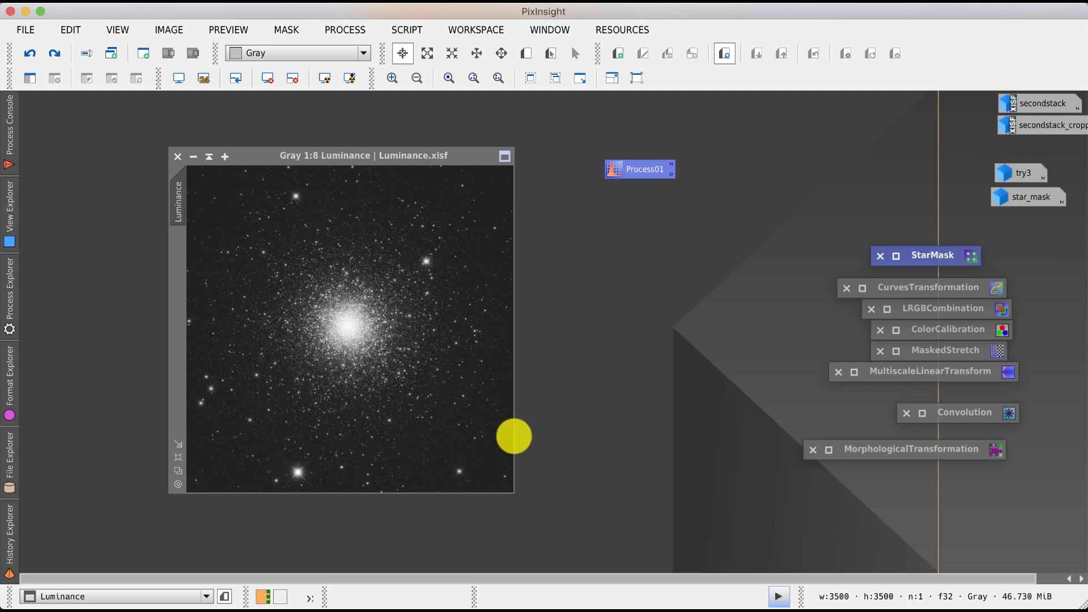
left_click(54, 52)
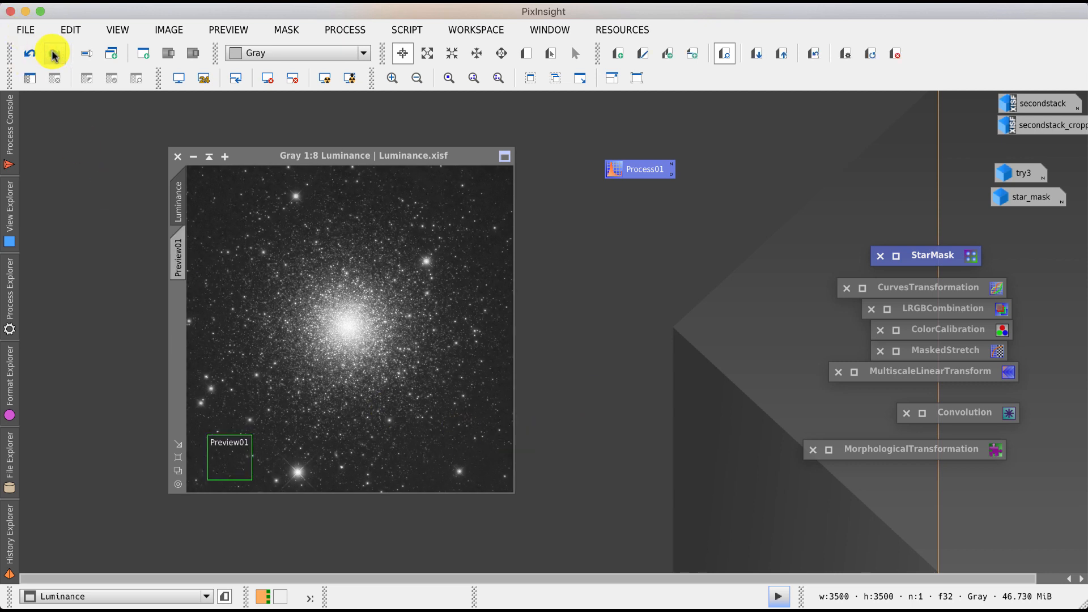
left_click(26, 50)
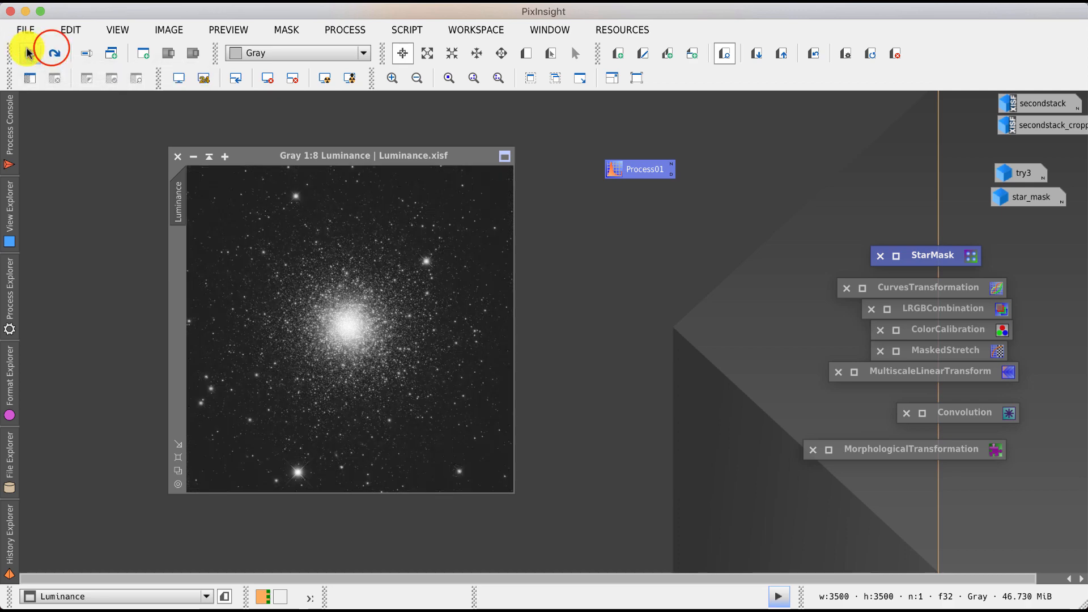
- Redo and then undo the MaskedStretch on the Luminance image
left_click(48, 52)
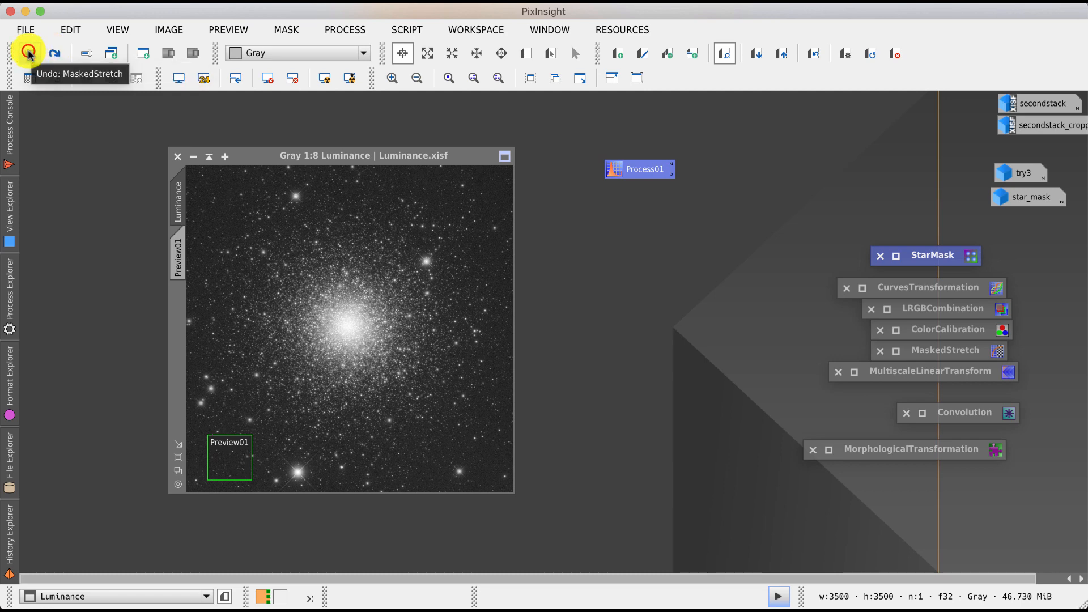
left_click(28, 52)
- Preview Process01's HistogramTransformation on Luminance in real time with shadows raised to about 0.094, then close it unapplied
double_click(645, 168)
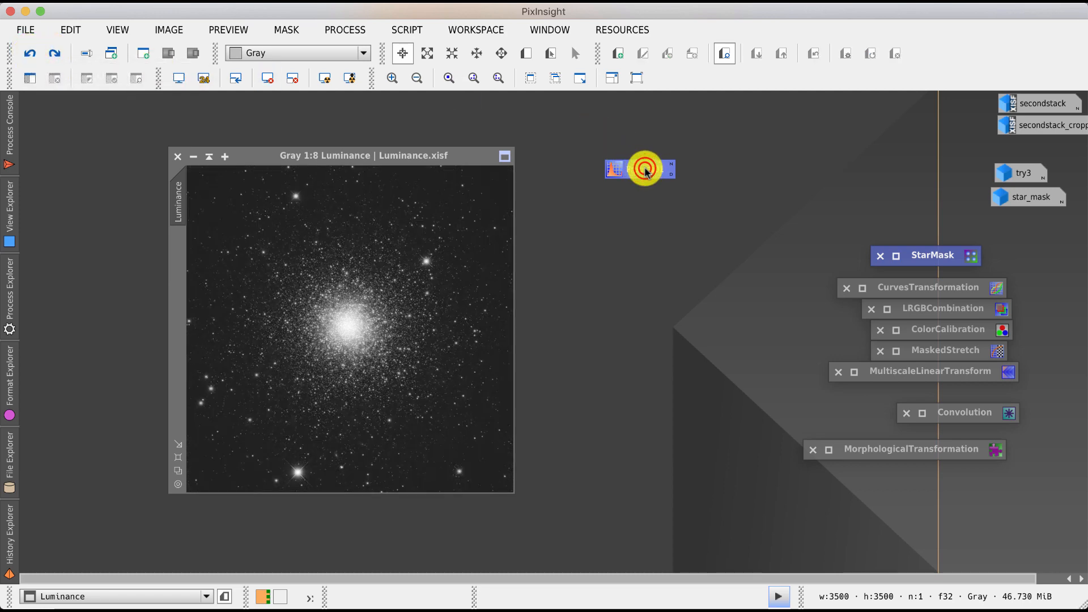
left_click(639, 550)
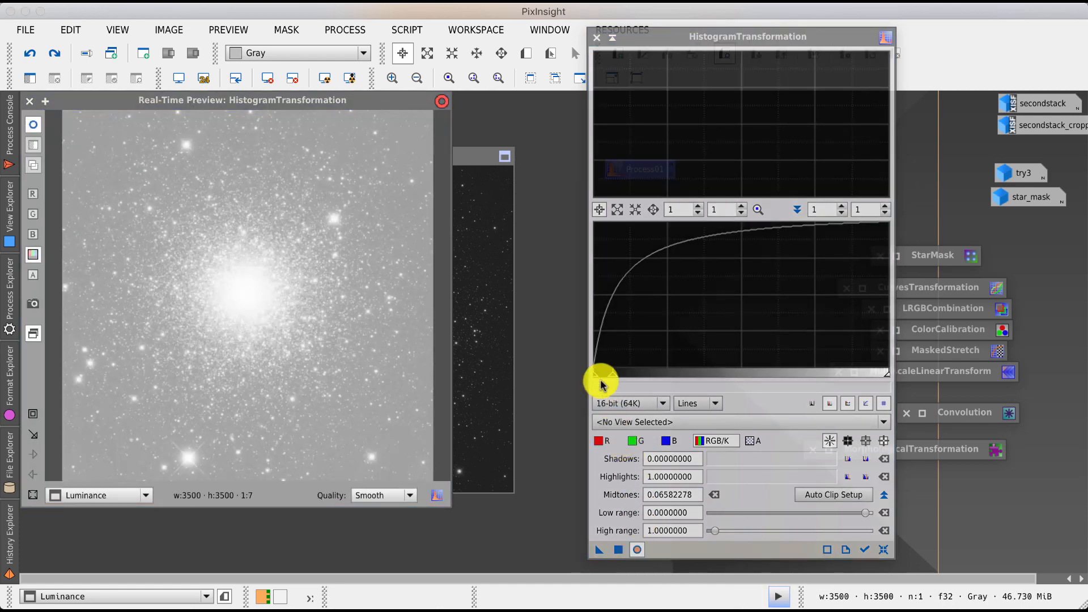
left_click(865, 549)
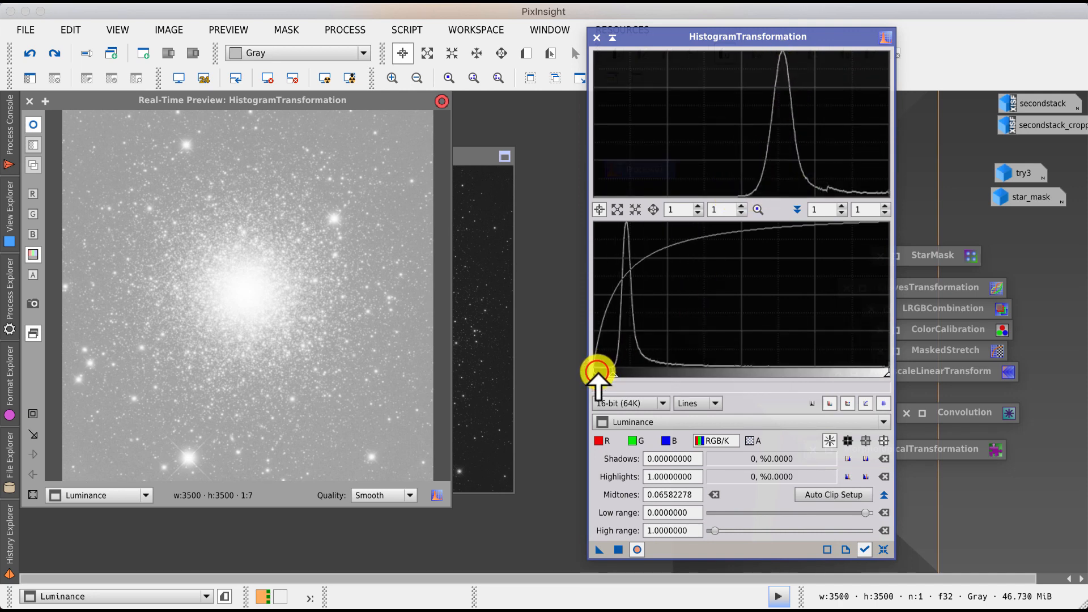
left_click_drag(595, 373, 622, 373)
left_click(222, 304)
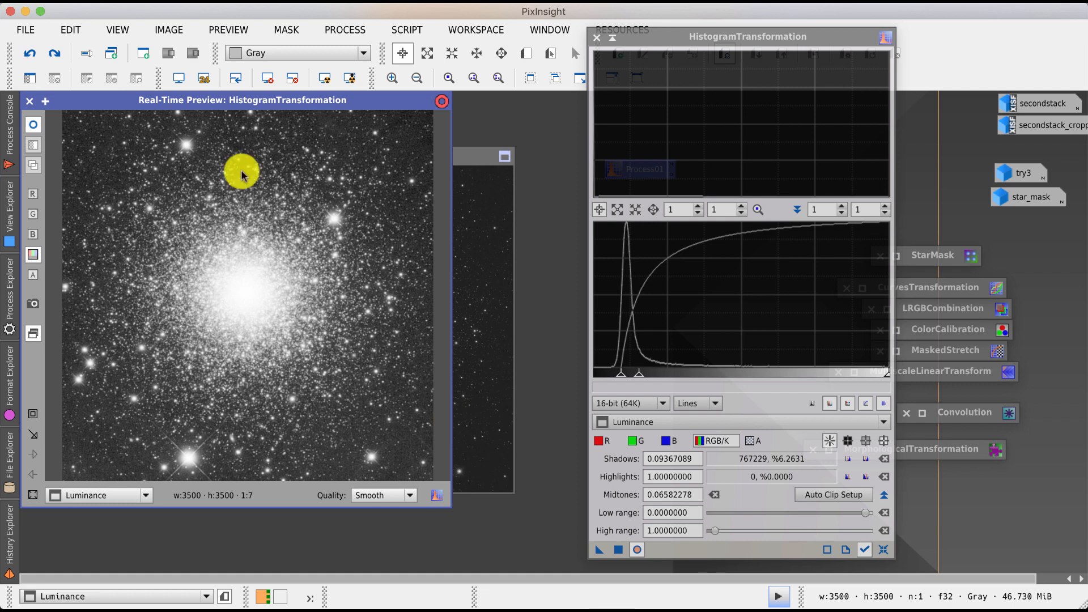
left_click(31, 103)
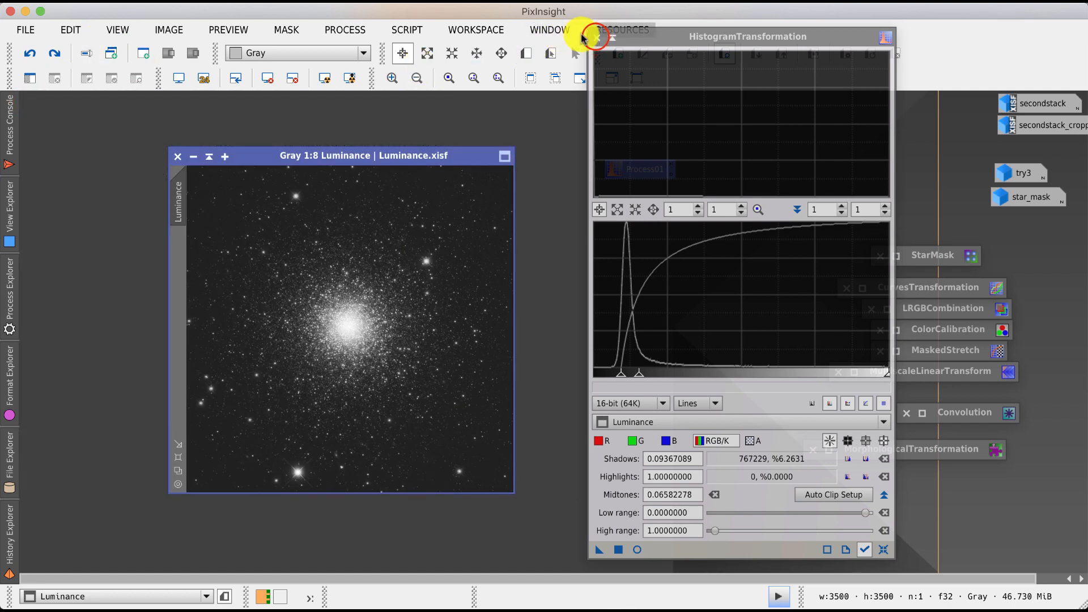
left_click(597, 37)
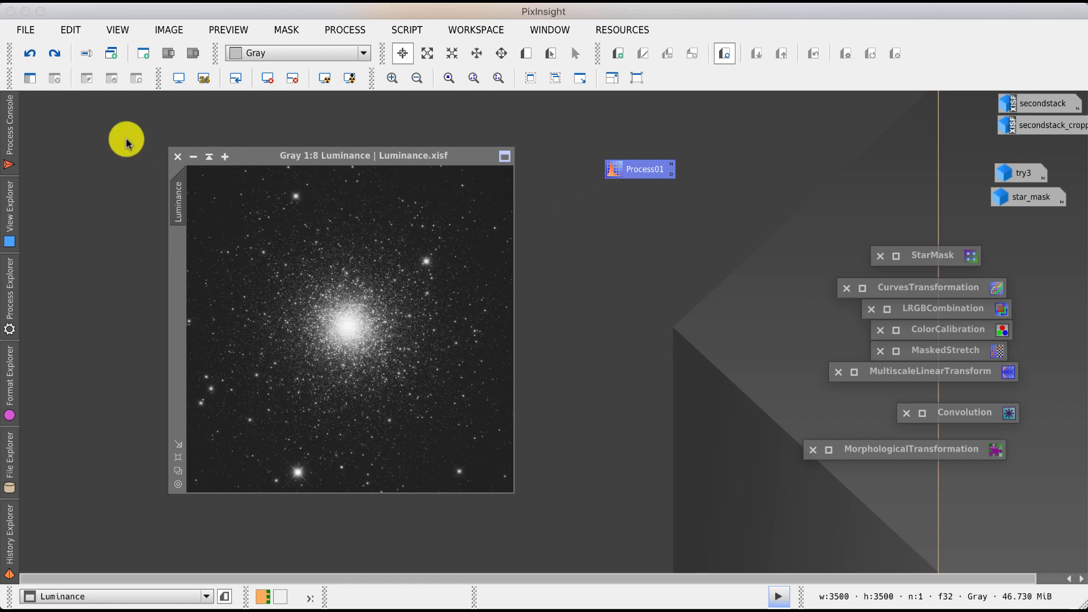
- Undo the last Luminance step and draw a tall preview about 1160×1864 pixels in the image's lower left
left_click(26, 55)
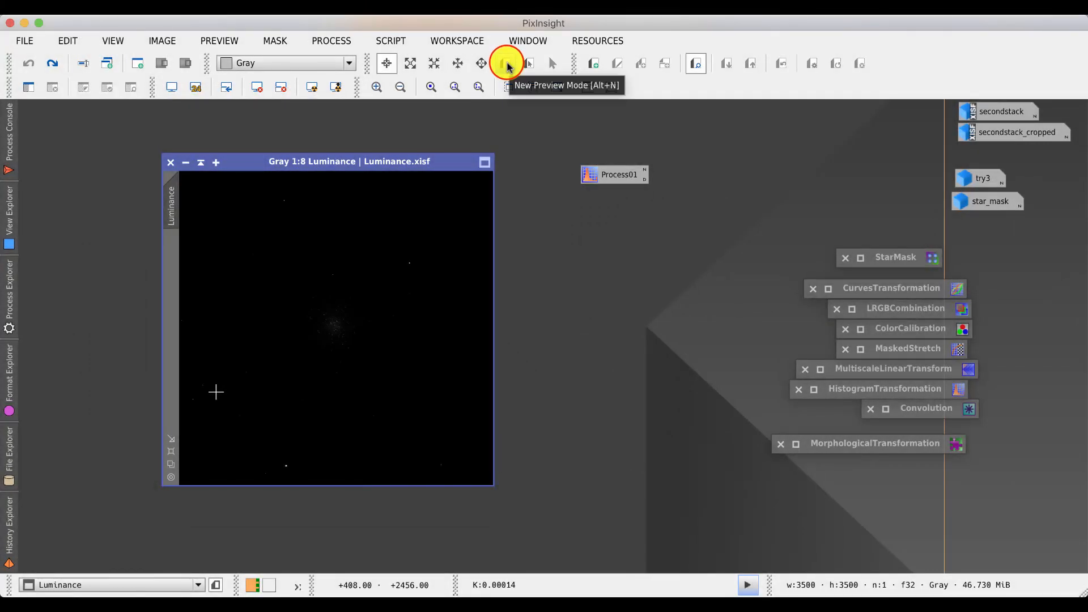
left_click(506, 64)
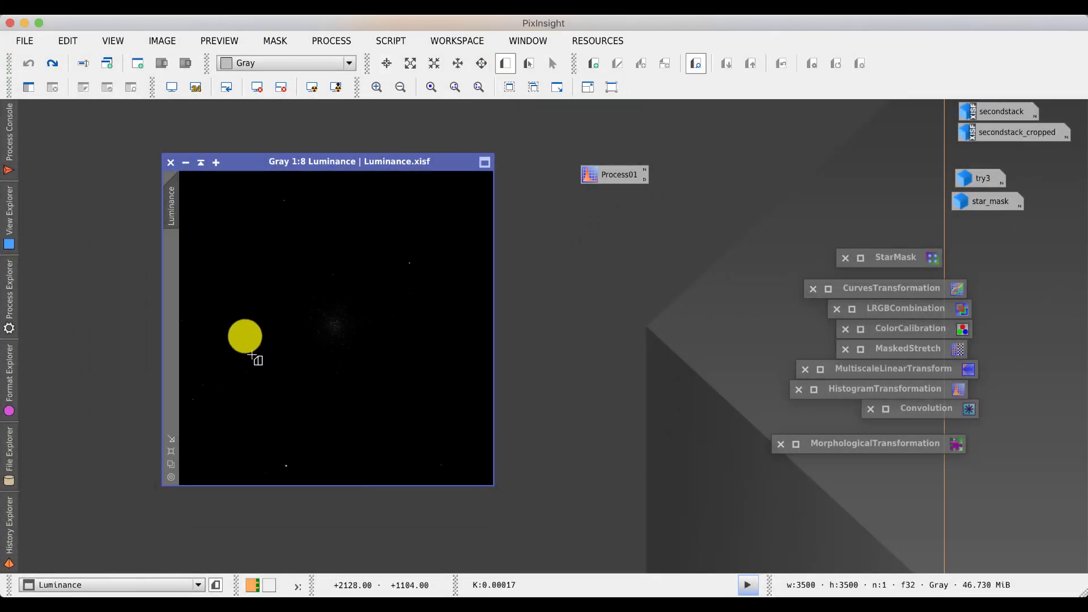
left_click_drag(243, 308, 347, 475)
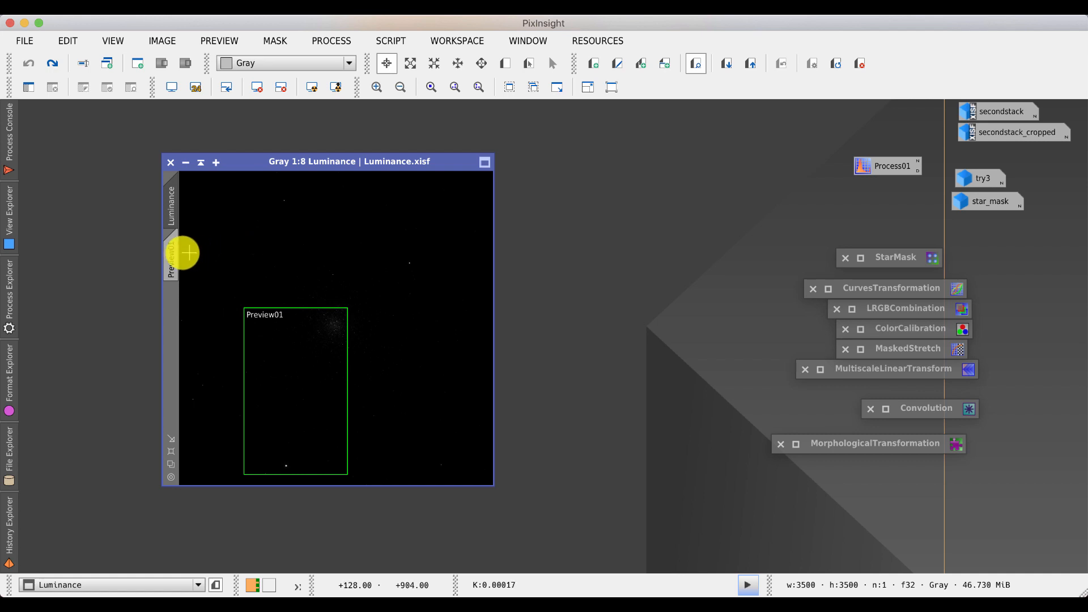
- Turn Preview01 into a separate Luminance_Preview01 image and minimize the Luminance window
left_click(171, 256)
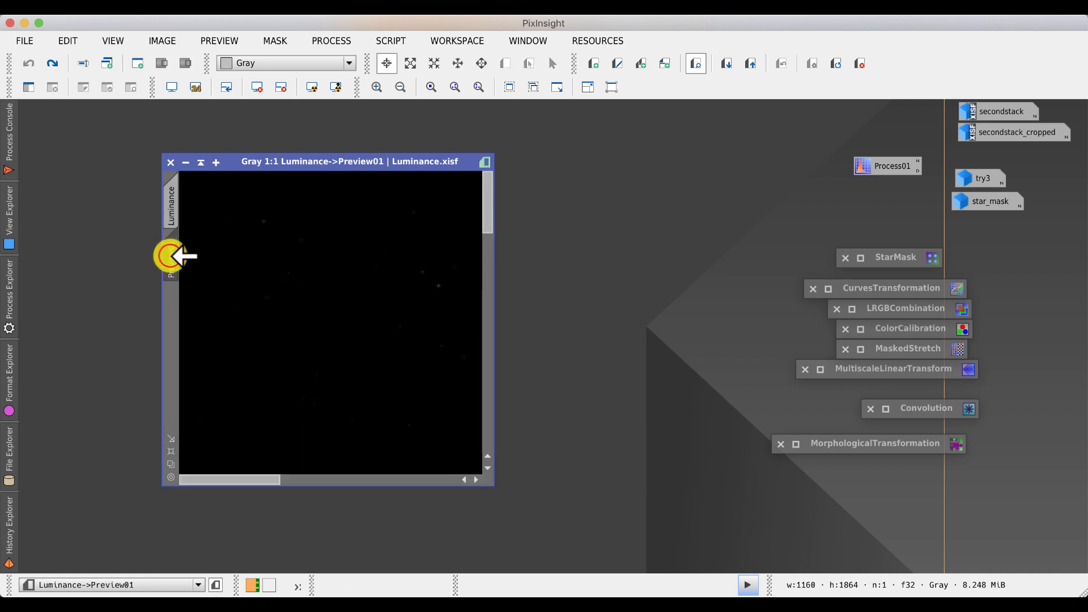
left_click_drag(108, 256, 109, 251)
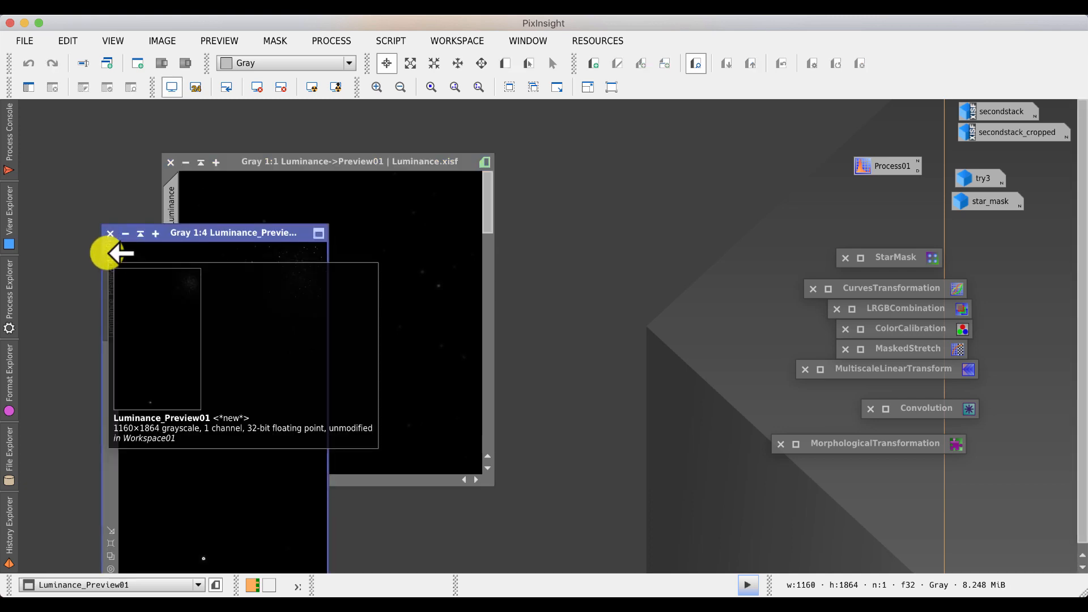
left_click(186, 164)
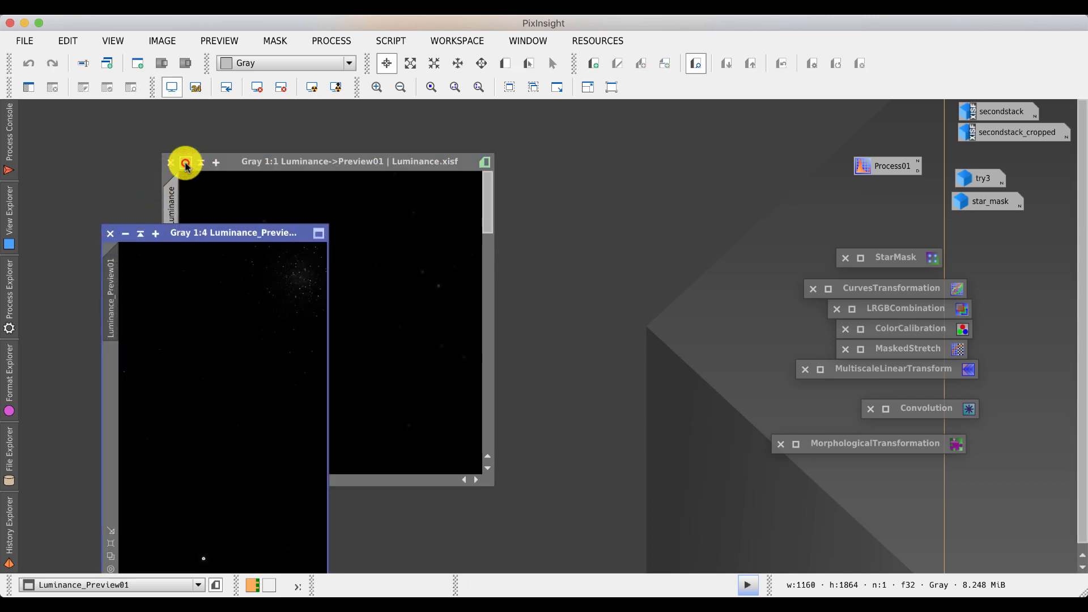
- Duplicate Luminance_Preview01 twice and arrange the three image windows side by side
left_click(177, 230)
left_click_drag(136, 144, 126, 132)
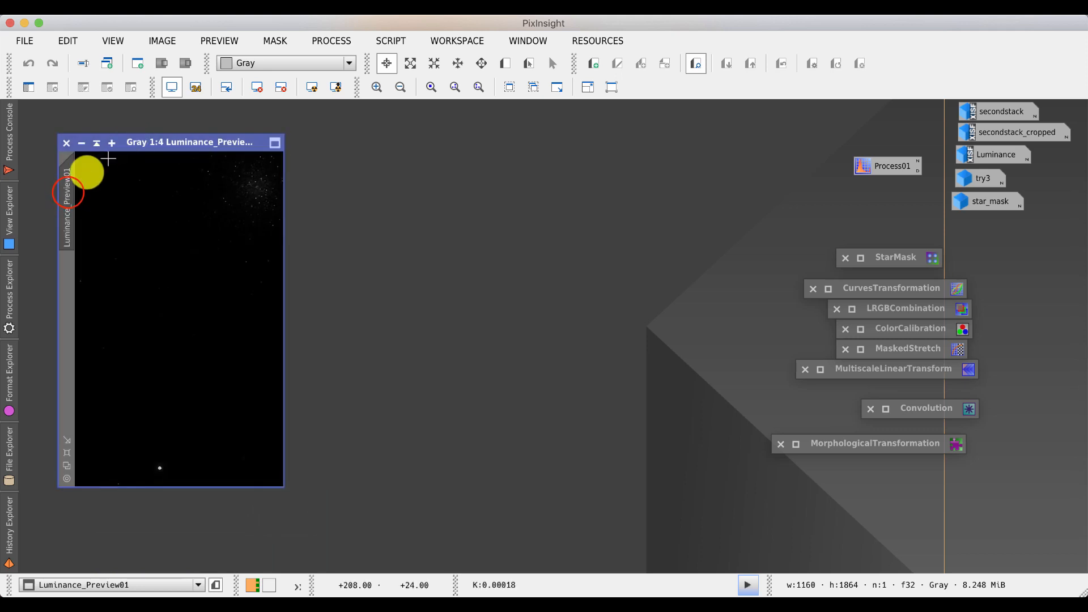
left_click_drag(66, 195, 588, 176)
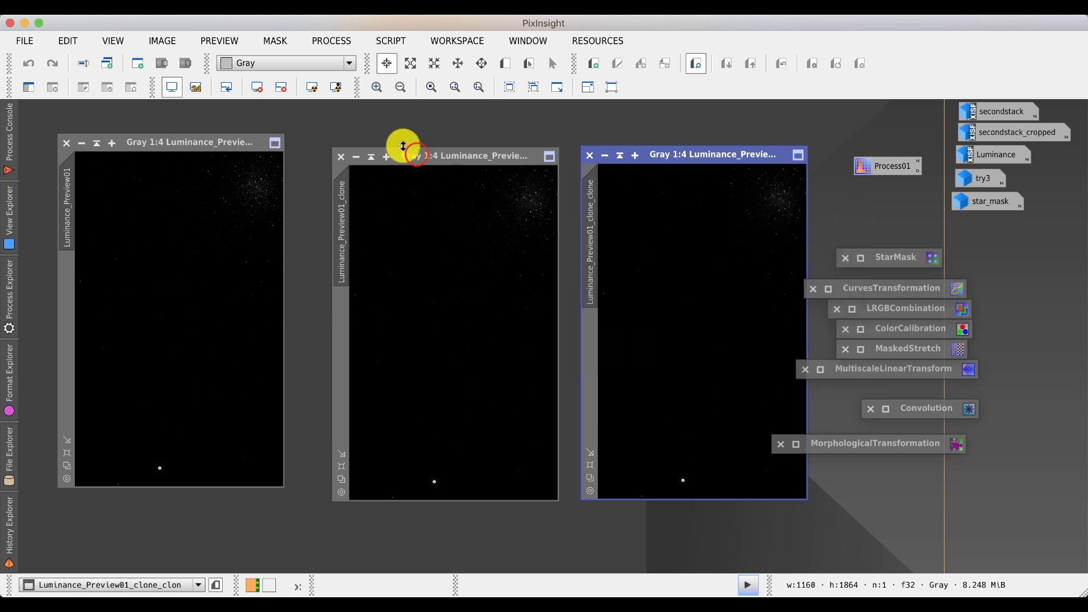
left_click_drag(407, 148, 363, 139)
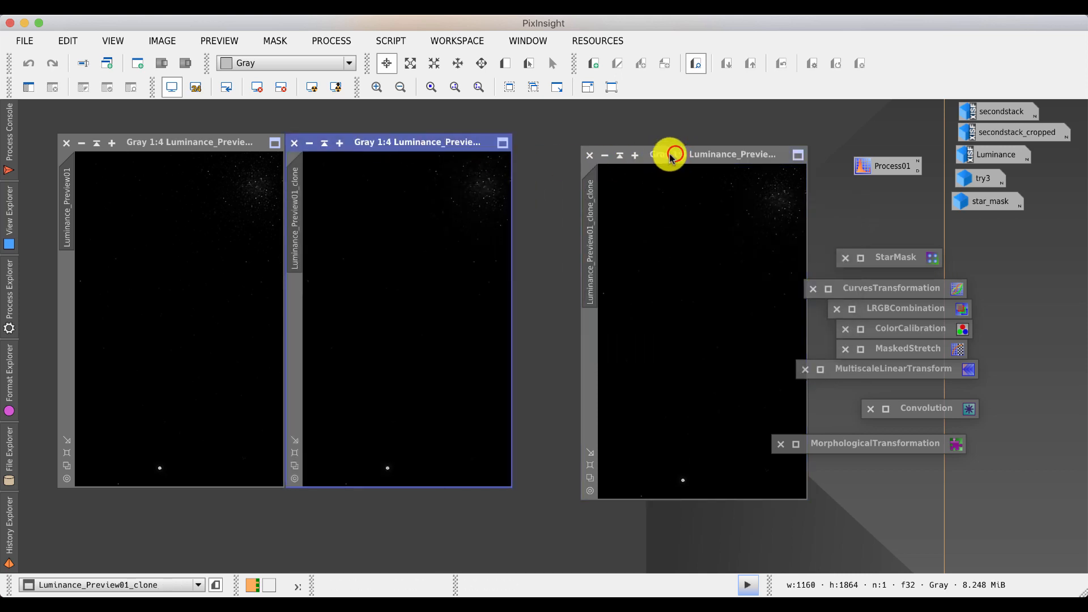
left_click_drag(668, 152, 622, 165)
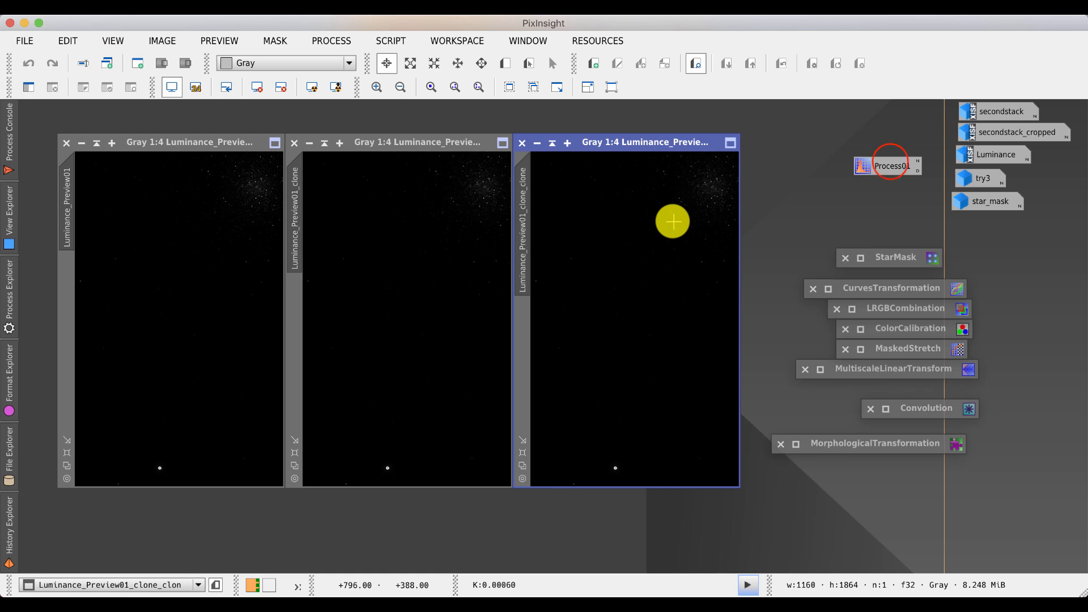
- Open Process01 on Luminance_Preview01_clone_clone with real-time preview and lower the midtones to about 0.043
double_click(890, 165)
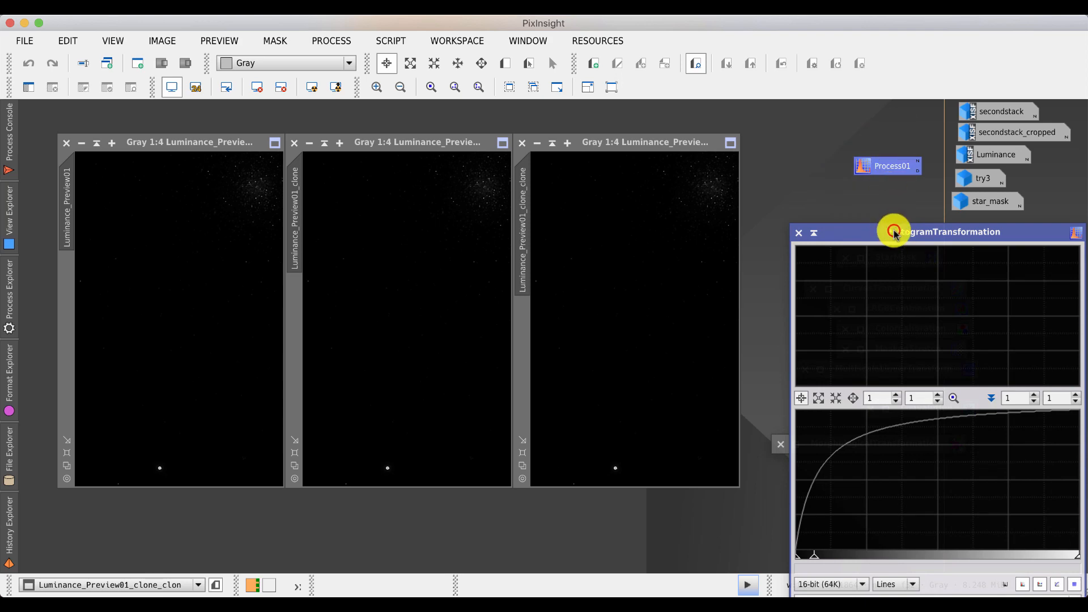
left_click_drag(895, 233, 862, 74)
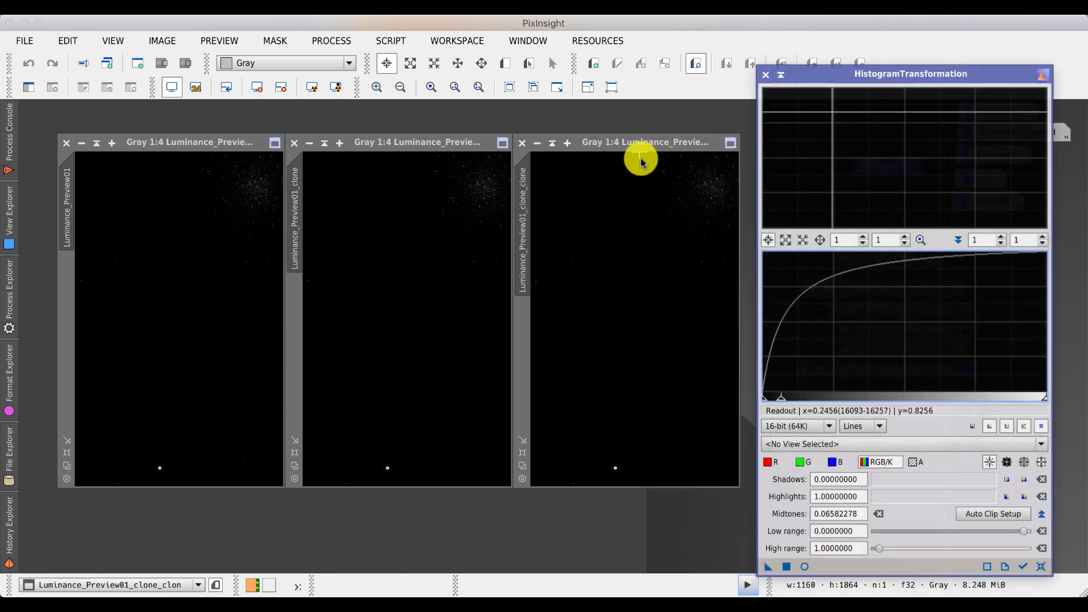
left_click(1024, 567)
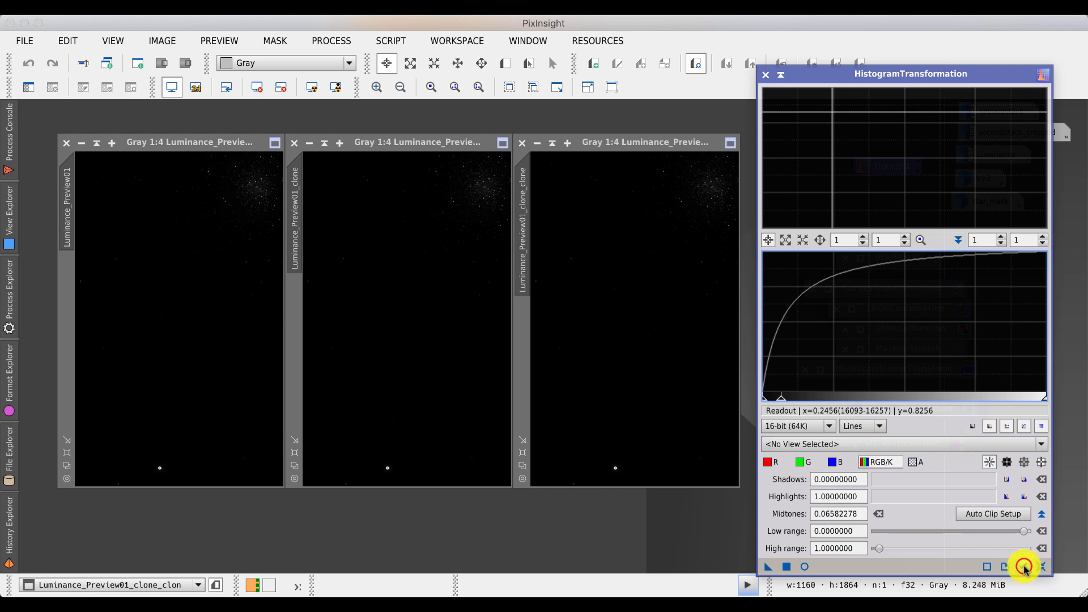
left_click(805, 567)
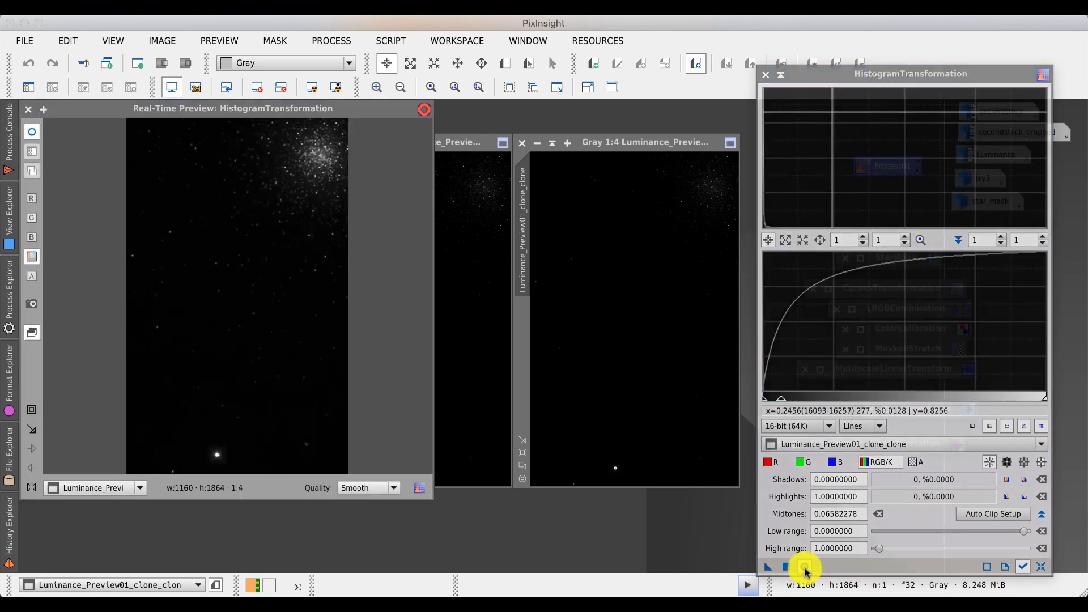
left_click_drag(782, 396, 772, 397)
- Apply the HistogramTransformation twice to Luminance_Preview01_clone_clone and close the real-time preview
left_click(785, 566)
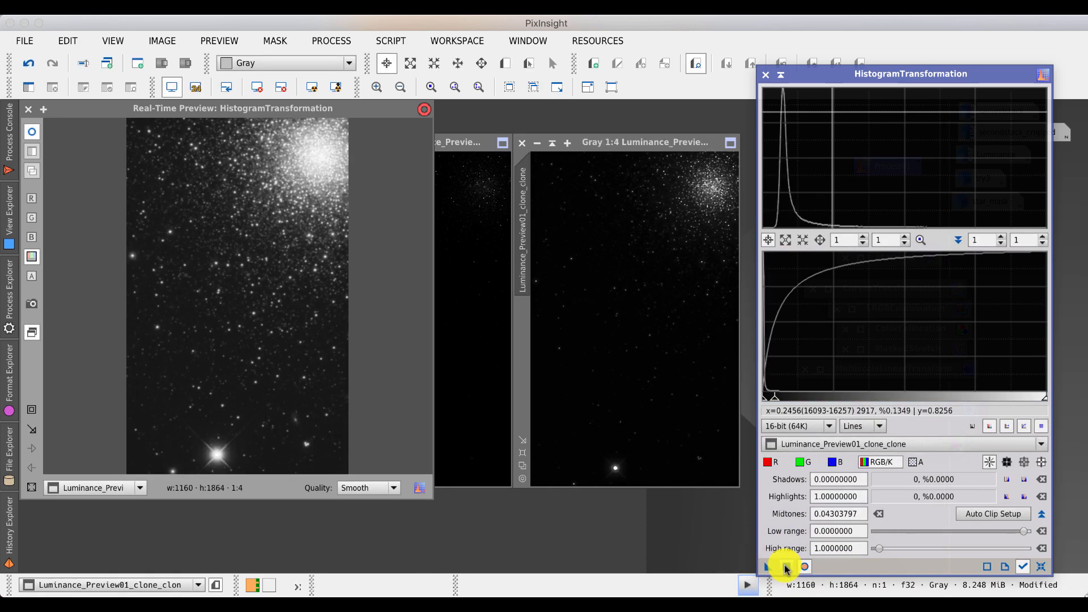
left_click(787, 567)
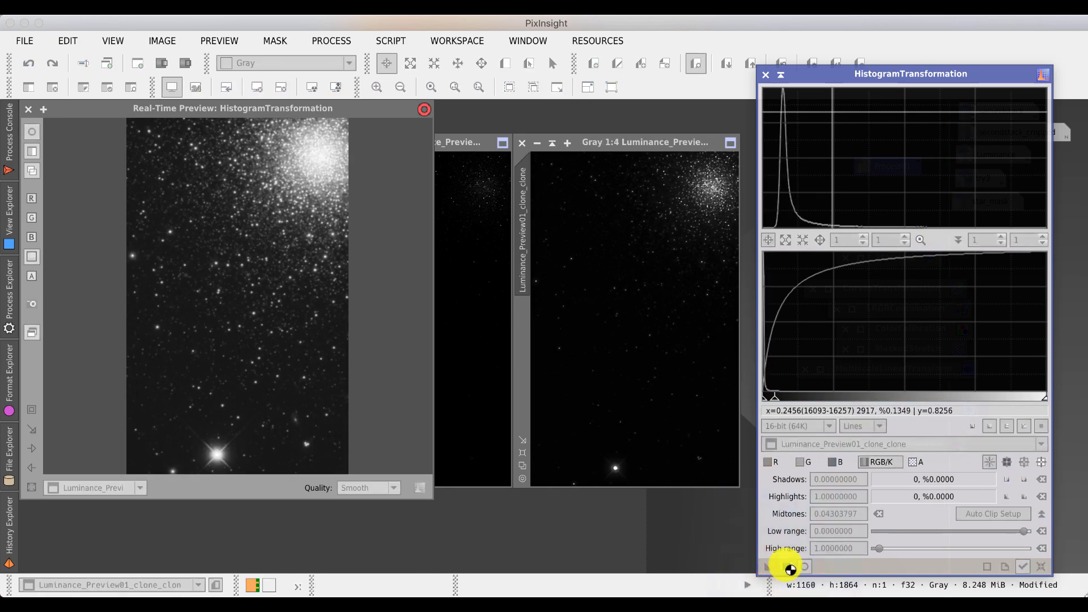
left_click(27, 109)
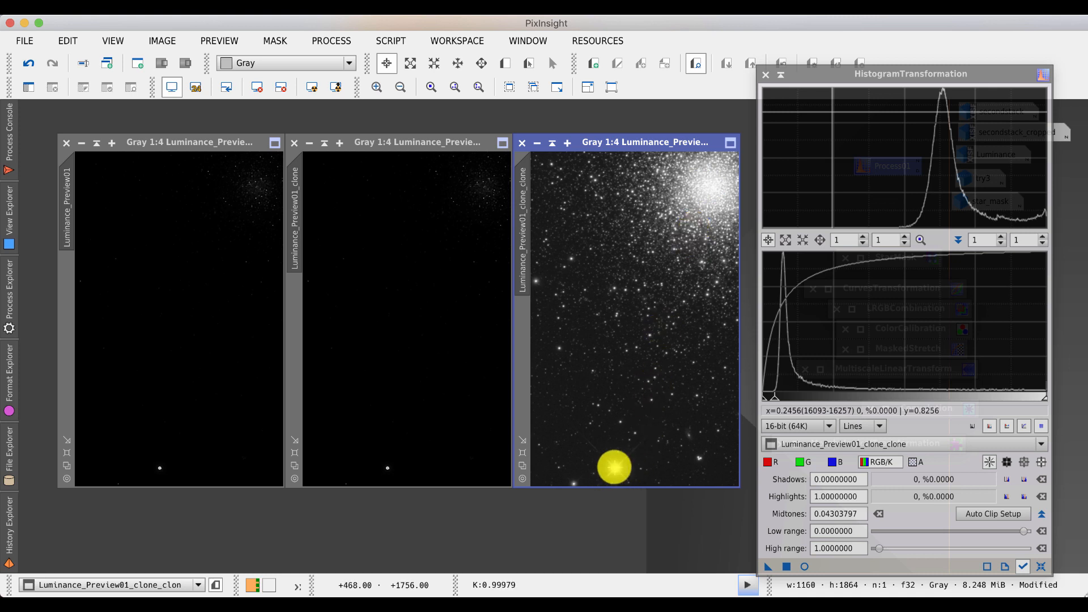
- Apply the same HistogramTransformation to Luminance_Preview01_clone and close the dialog
left_click_drag(769, 566, 417, 383)
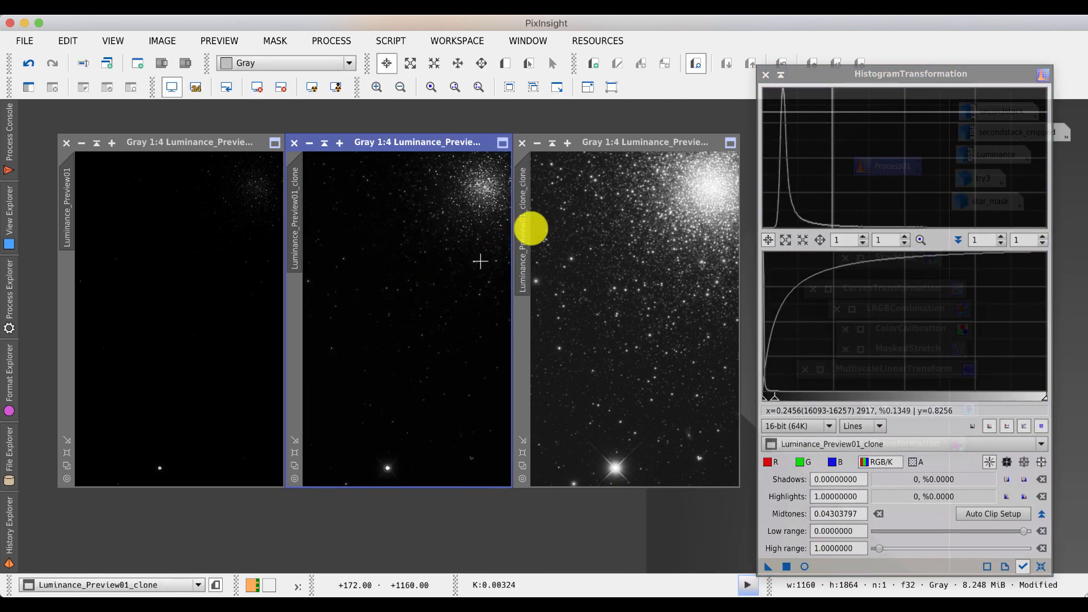
left_click(781, 75)
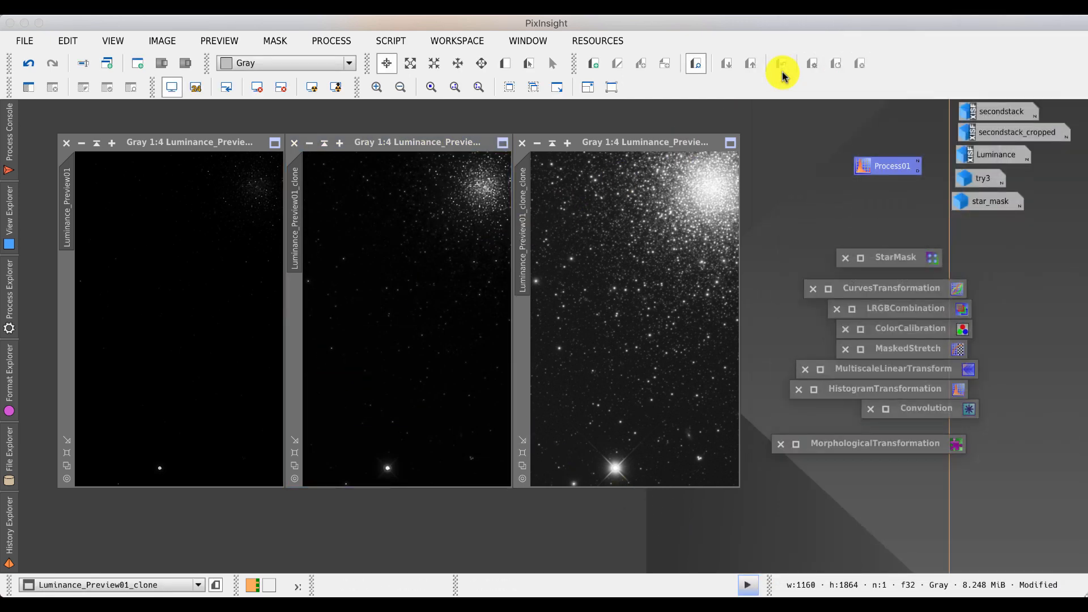
- Open the MaskedStretch process icon, reset its parameters, and set the upper limit to 0.003
left_click(896, 352)
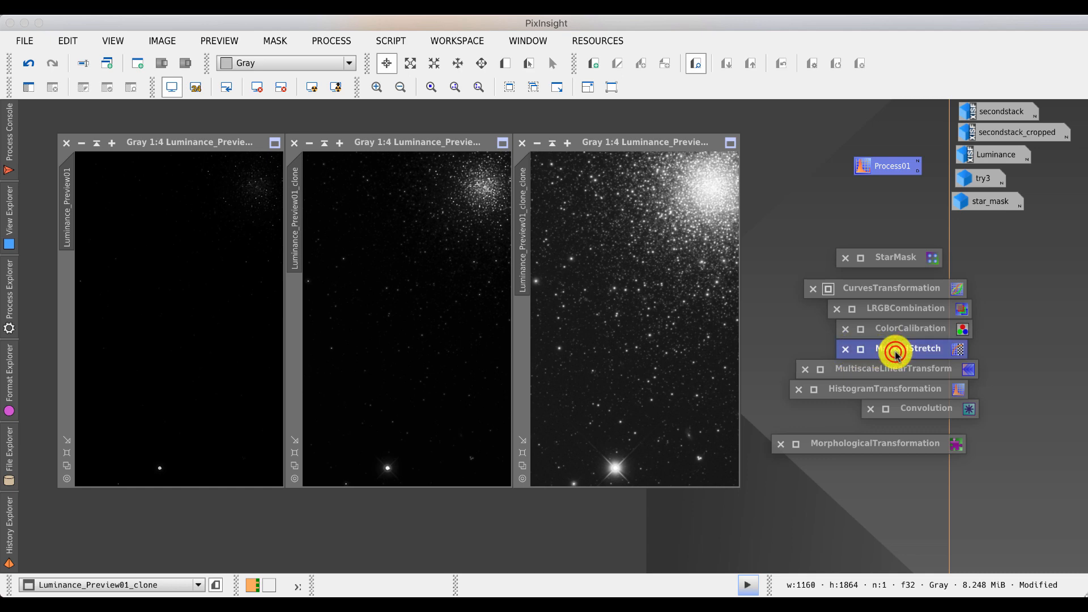
double_click(896, 353)
left_click_drag(607, 226, 765, 181)
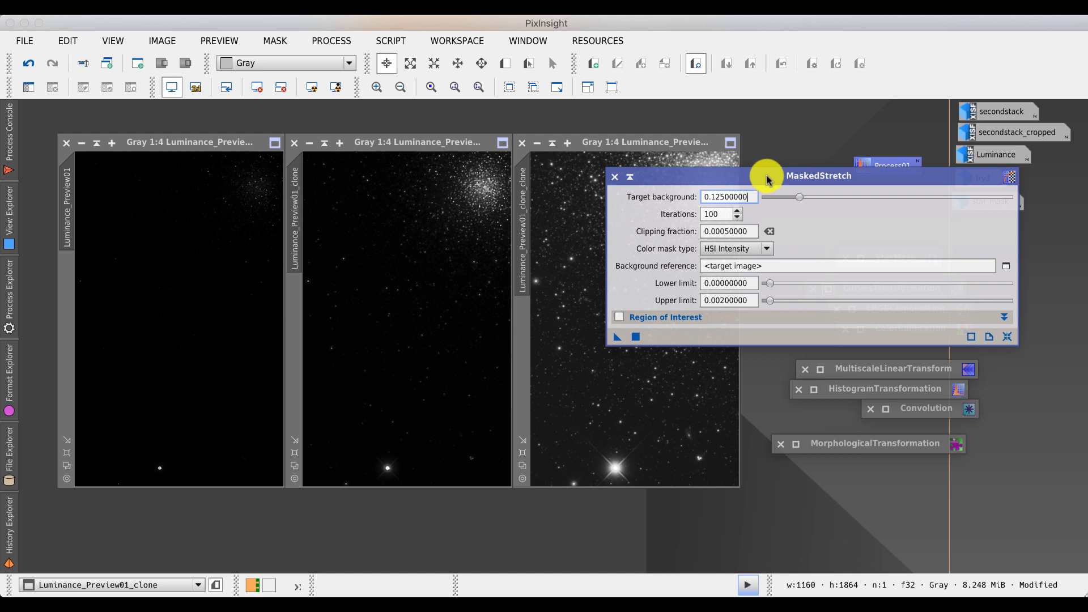
left_click(1008, 339)
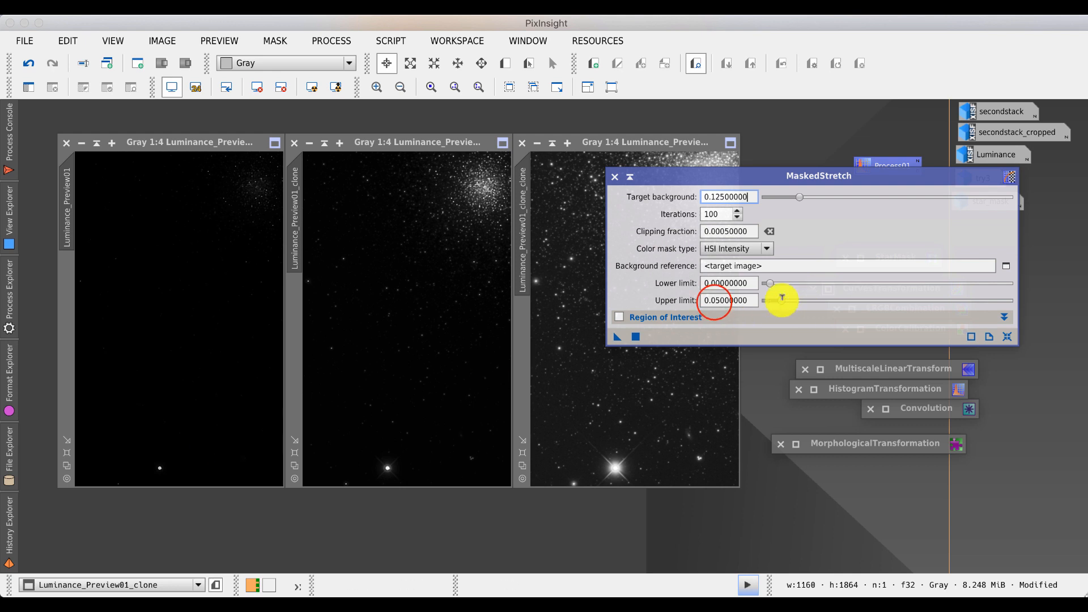
left_click(723, 301)
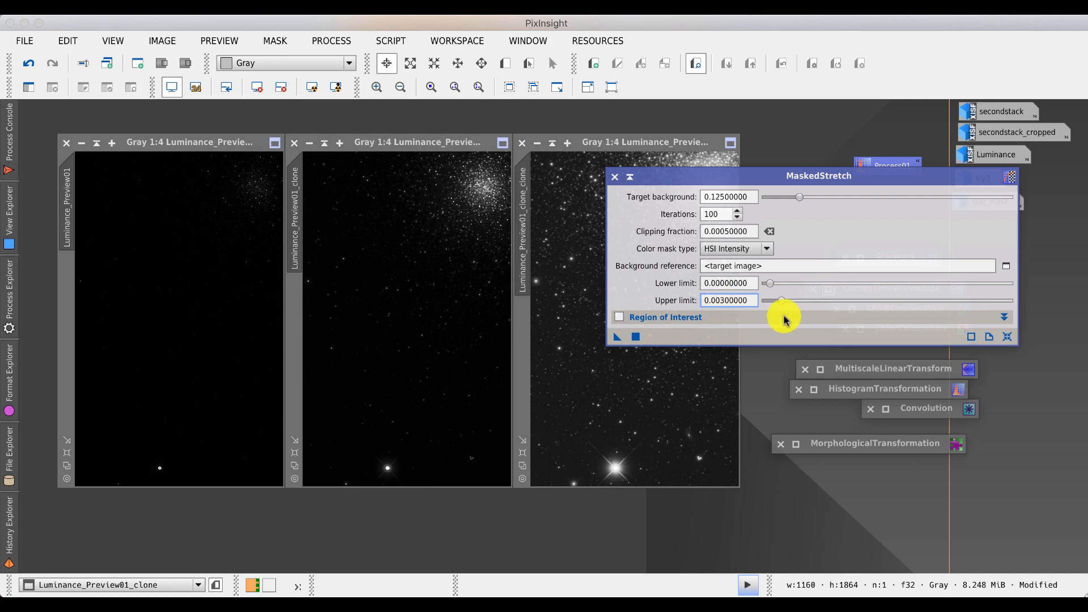
- Apply the MaskedStretch to Luminance_Preview01 and move its dialog aside
mouse_move(786, 320)
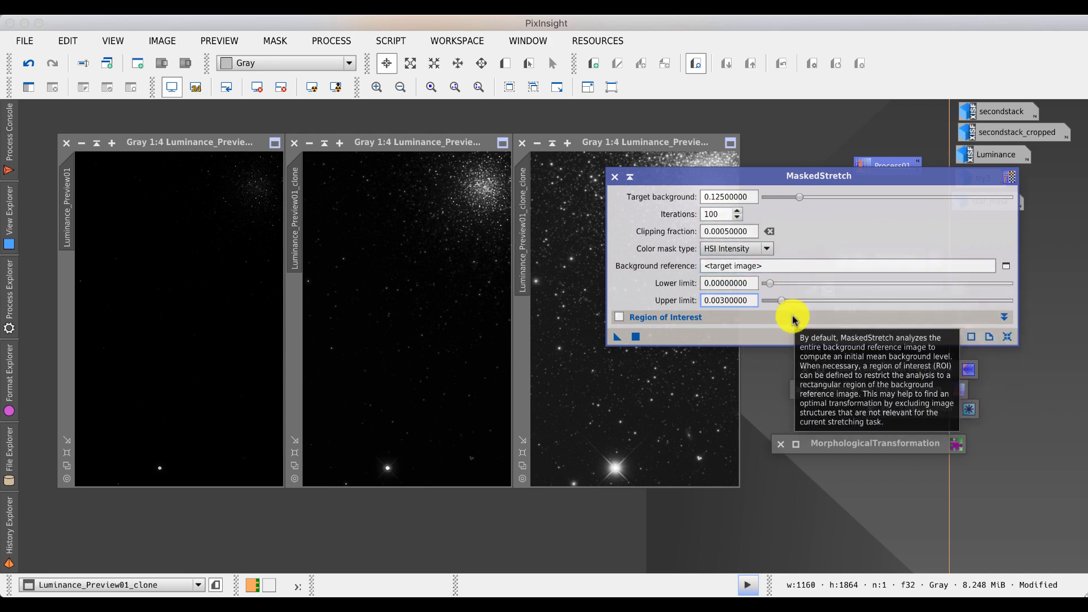
mouse_move(797, 201)
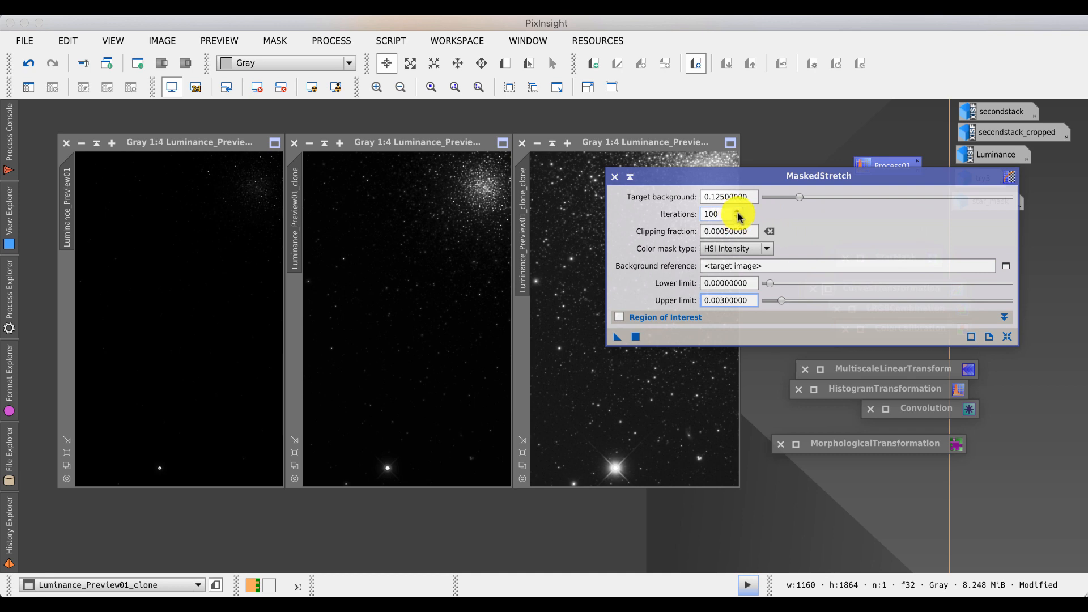
mouse_move(741, 230)
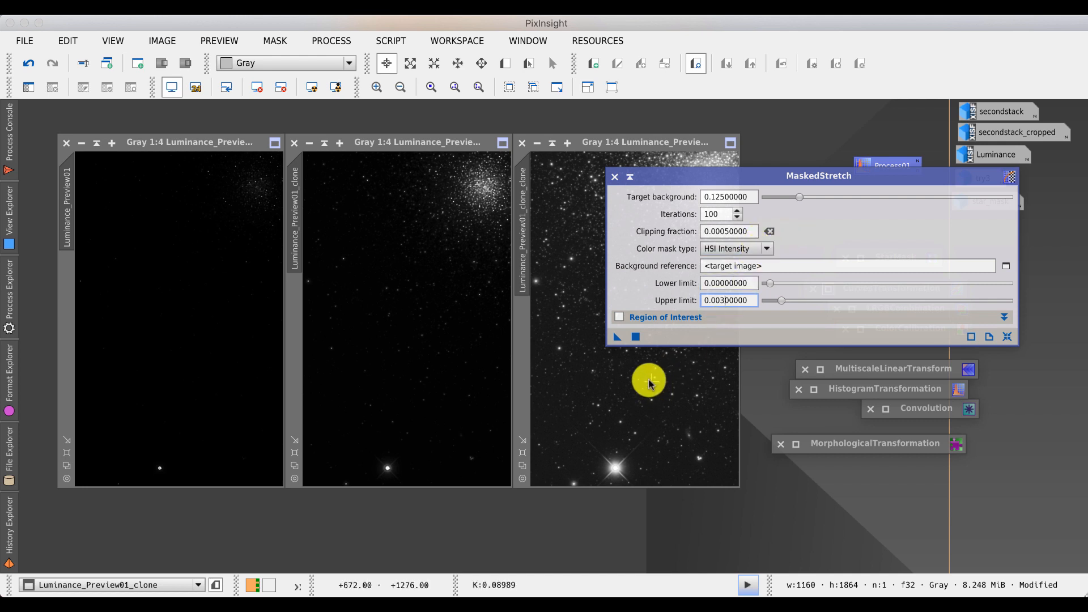
left_click_drag(618, 337, 175, 340)
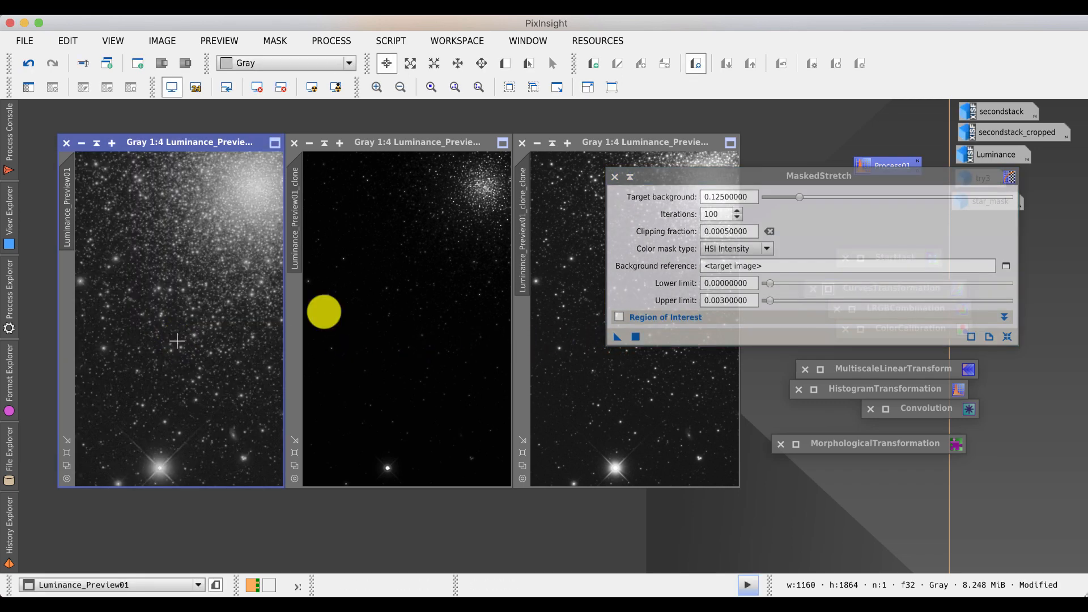
left_click(650, 178)
left_click_drag(641, 180, 806, 240)
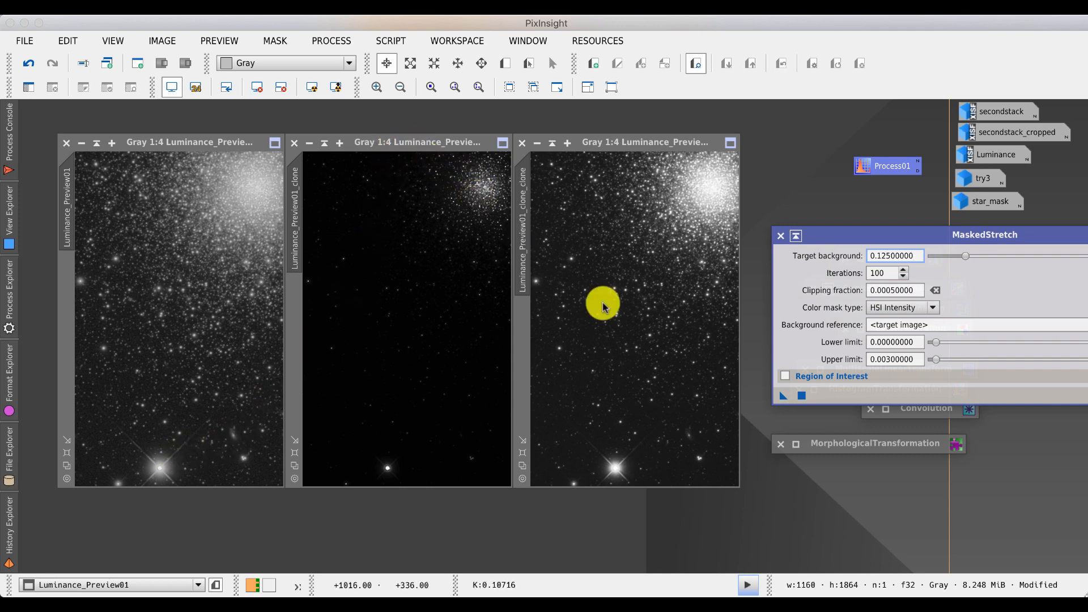
- Apply the MaskedStretch to Luminance_Preview01_clone and close its dialog
left_click_drag(783, 395, 435, 360)
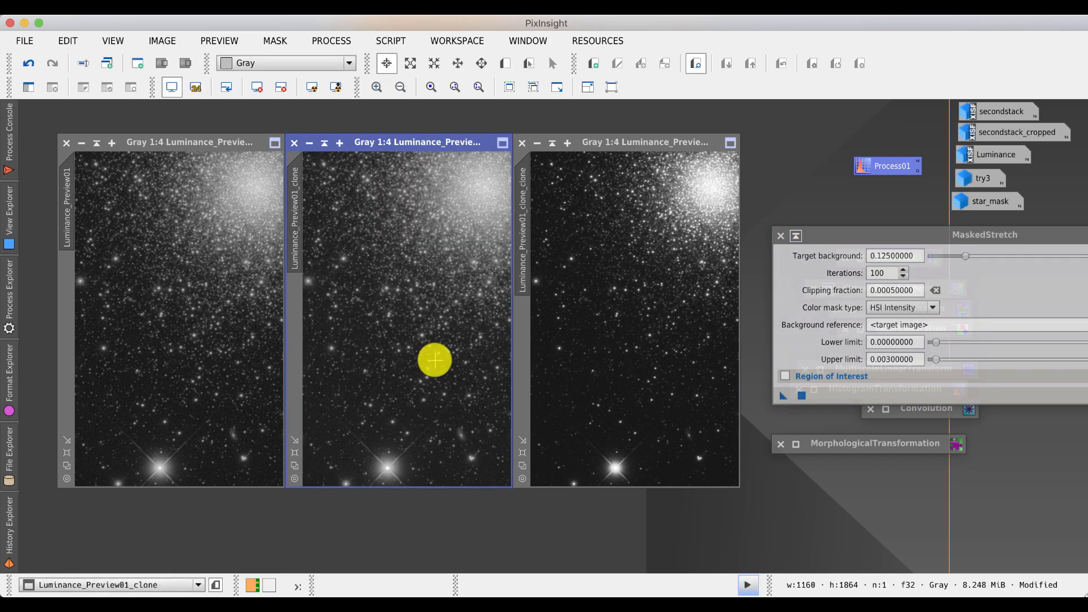
left_click(796, 236)
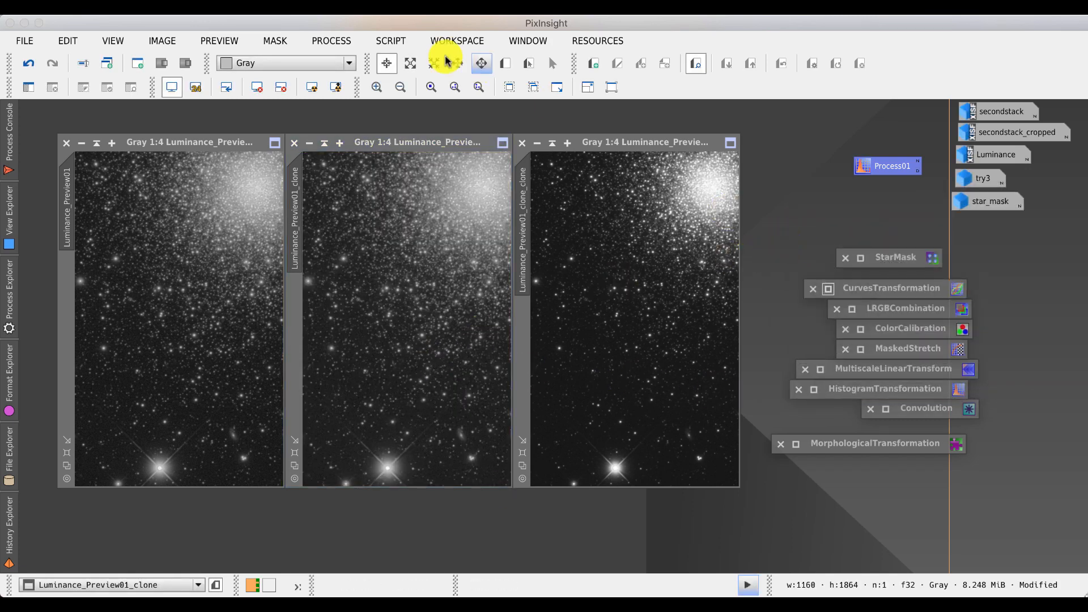
- Zoom all three preview windows to 1:1 to compare the stretches in detail
left_click(432, 88)
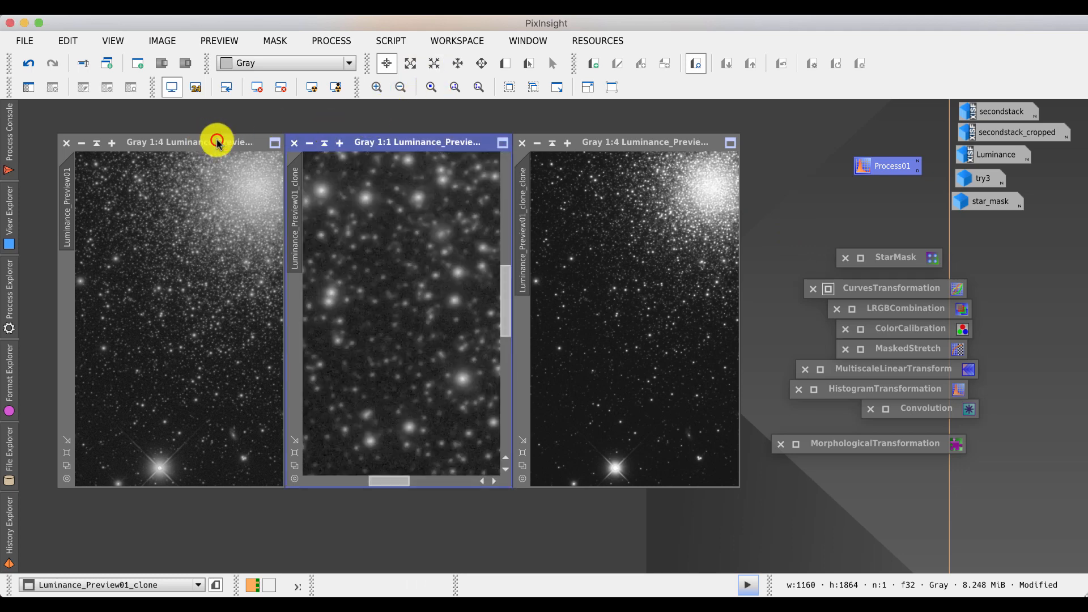
left_click(218, 142)
left_click(432, 86)
left_click(591, 141)
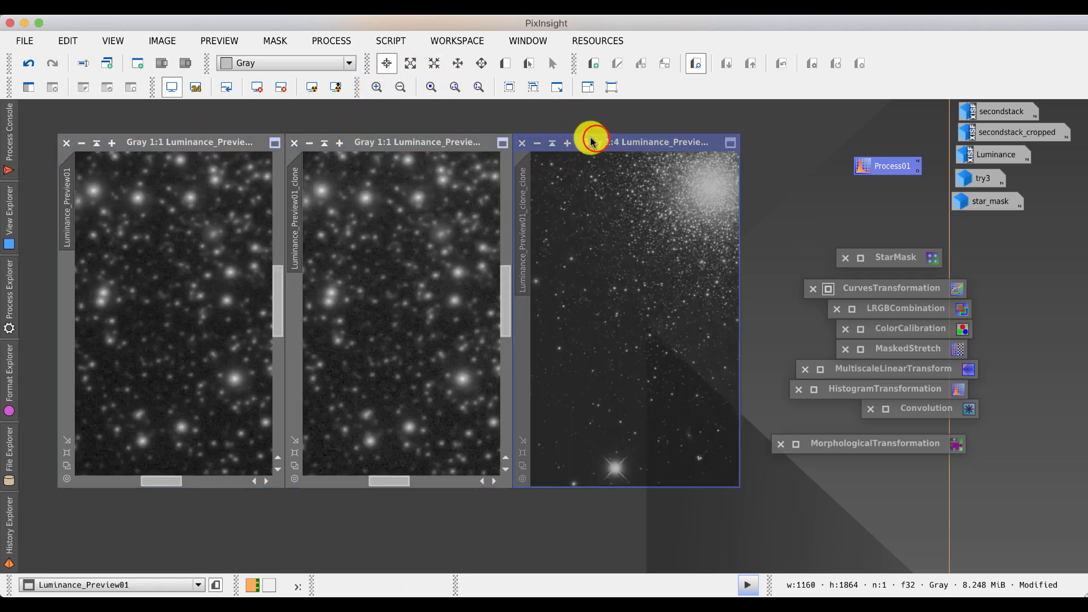
left_click(432, 88)
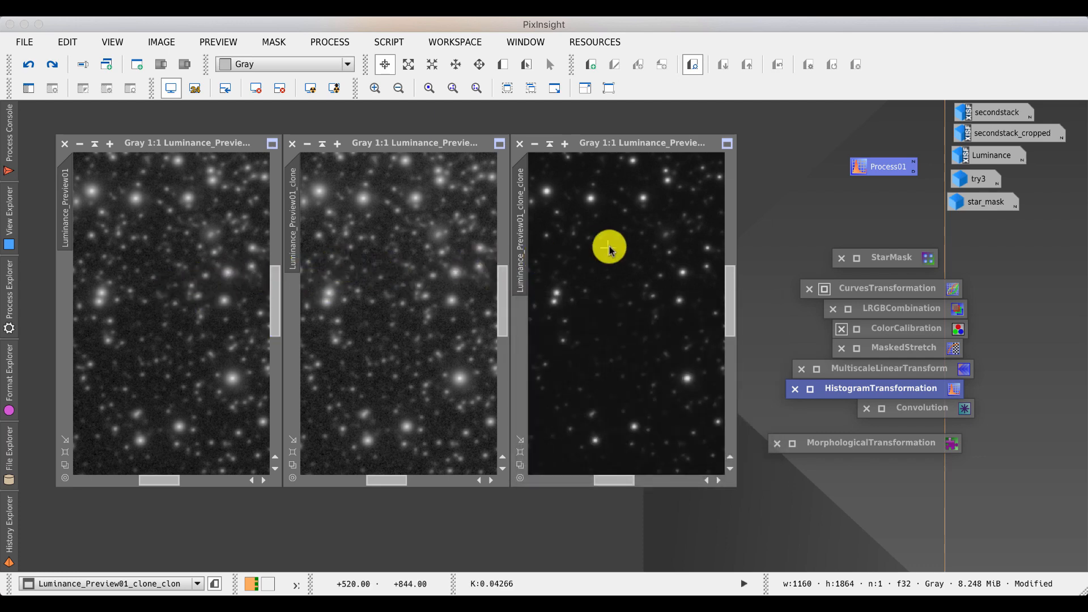
- Open the HistogramTransformation process icon with real-time preview on Luminance_Preview01_clone_clone, reset it and raise the shadows slightly
double_click(889, 166)
left_click_drag(719, 73, 844, 64)
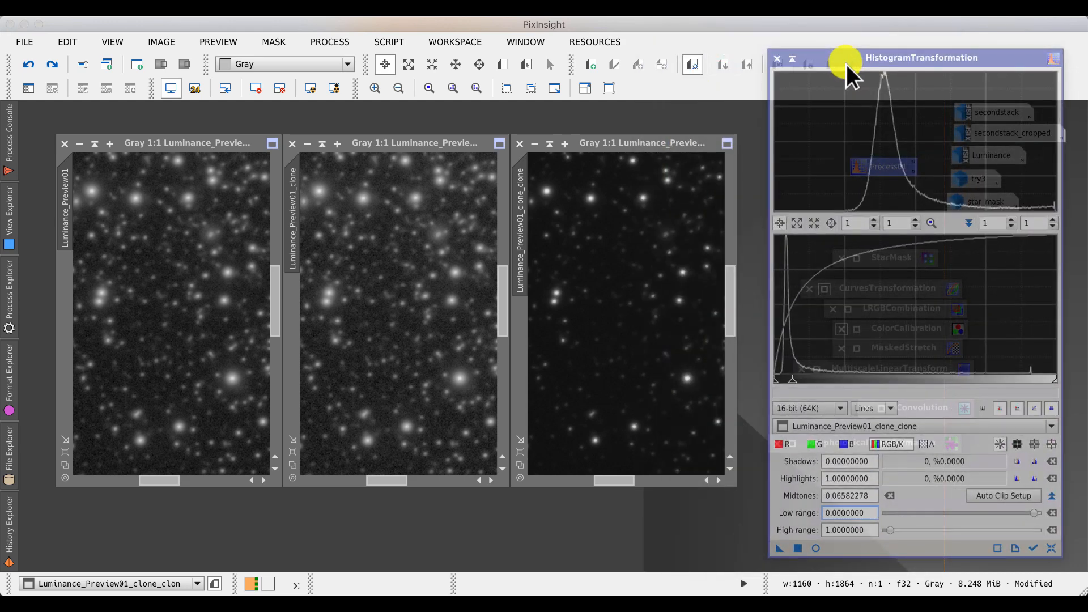
left_click(660, 145)
left_click(815, 547)
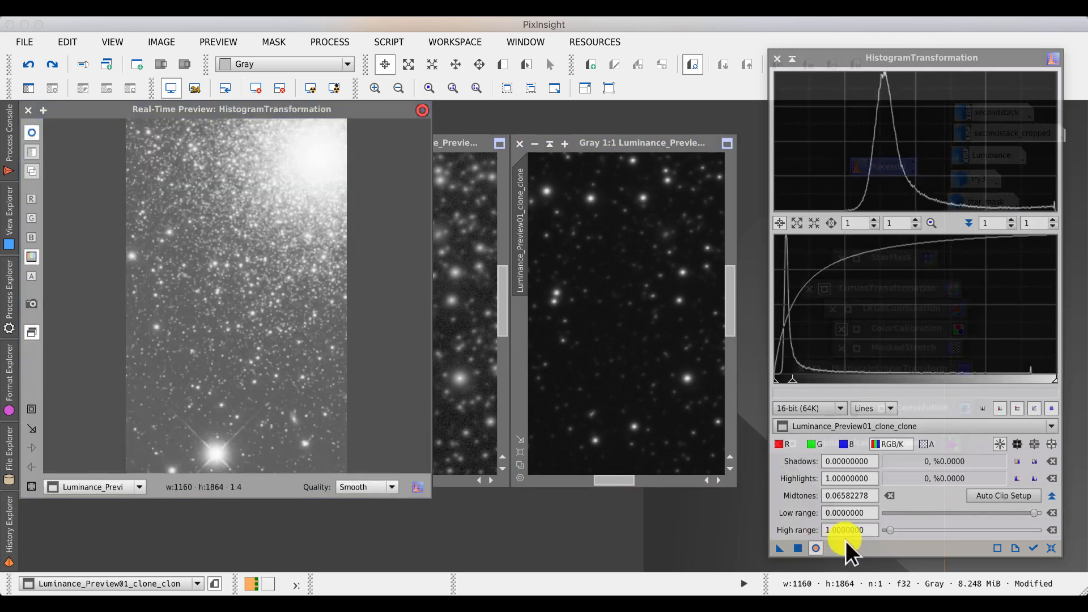
left_click(1051, 548)
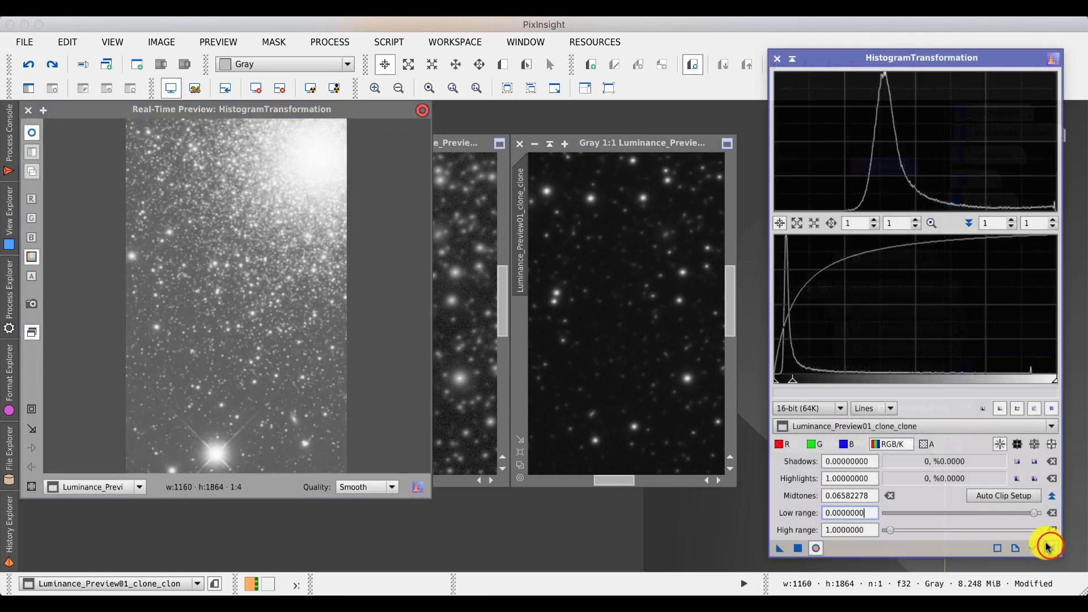
left_click_drag(774, 378, 778, 380)
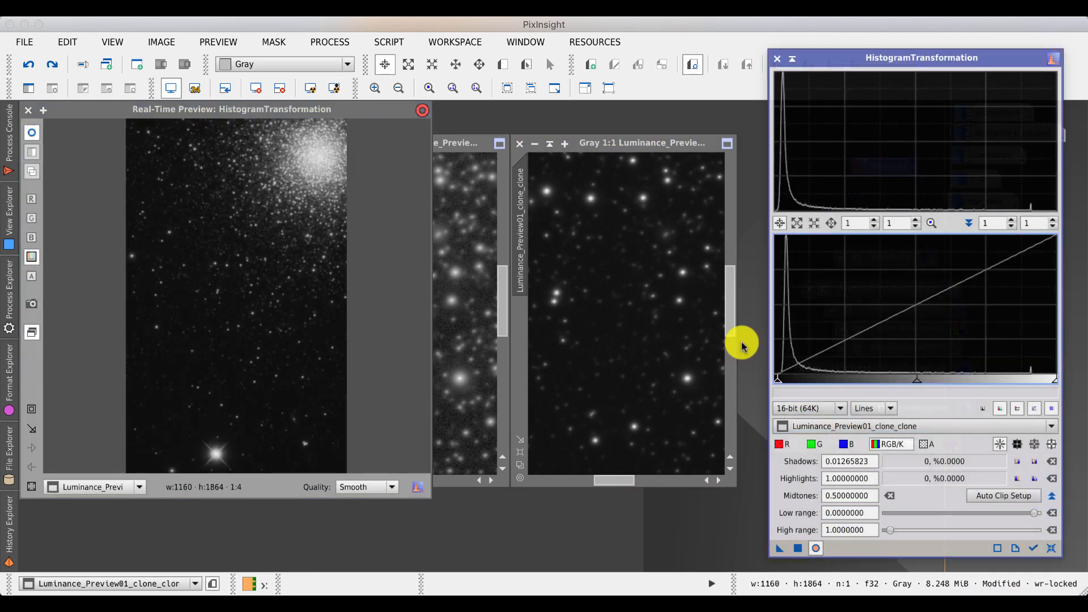
- Set the midtones to about 0.086, apply the stretch to Luminance_Preview01_clone_clone and close the real-time preview
left_click(189, 111)
left_click_drag(189, 112, 308, 164)
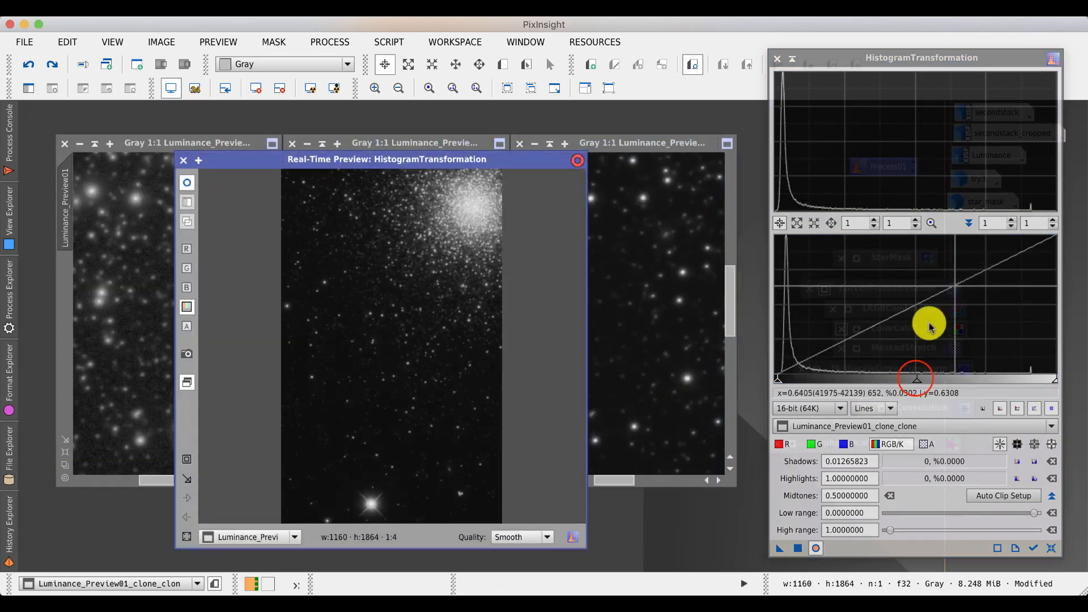
left_click(916, 379)
left_click_drag(916, 379, 783, 382)
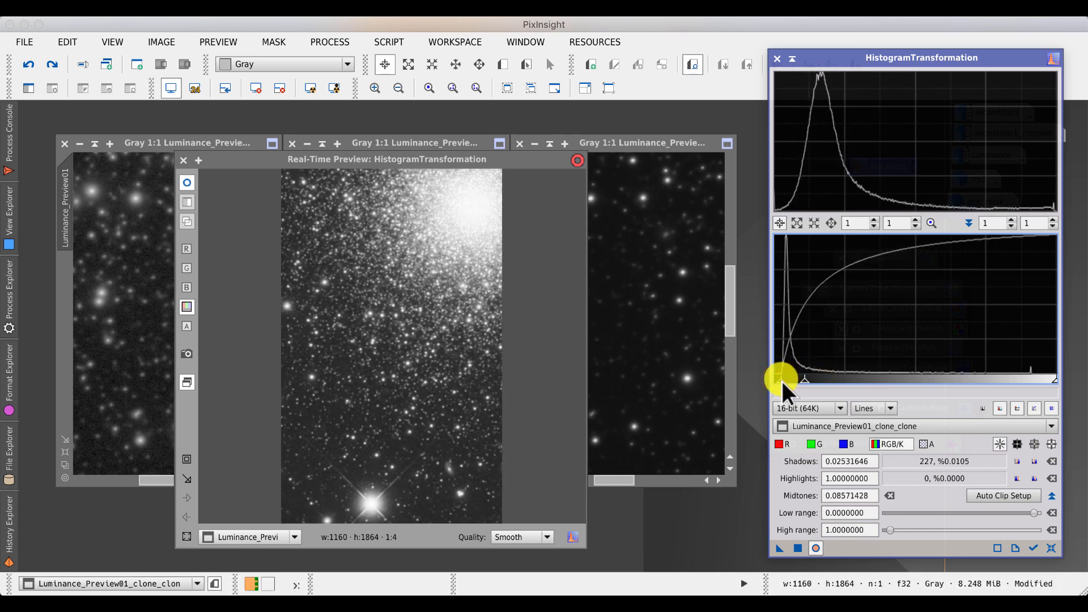
left_click(798, 548)
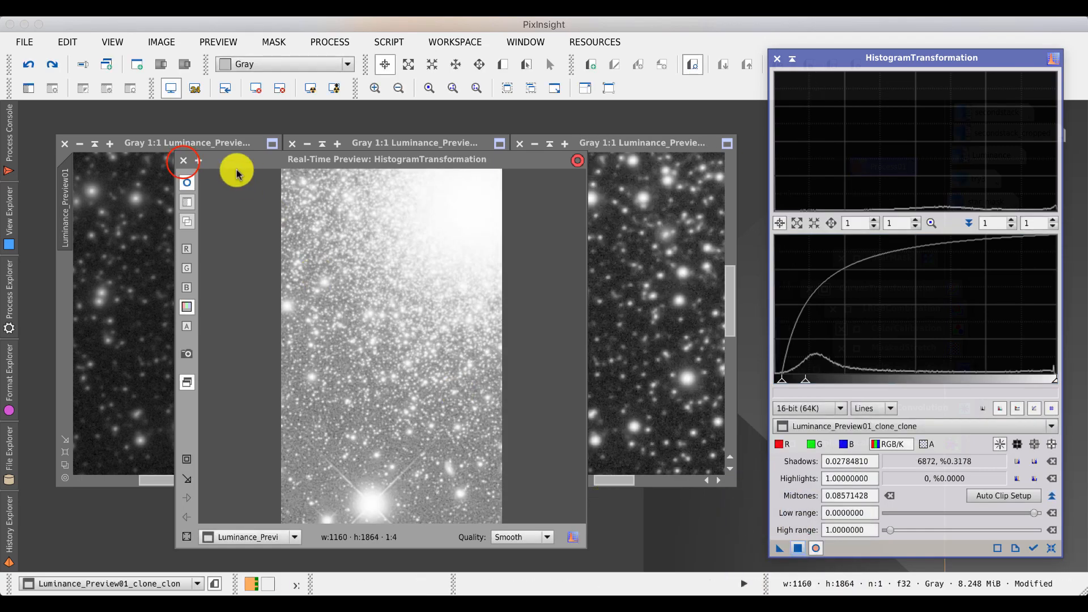
left_click(183, 161)
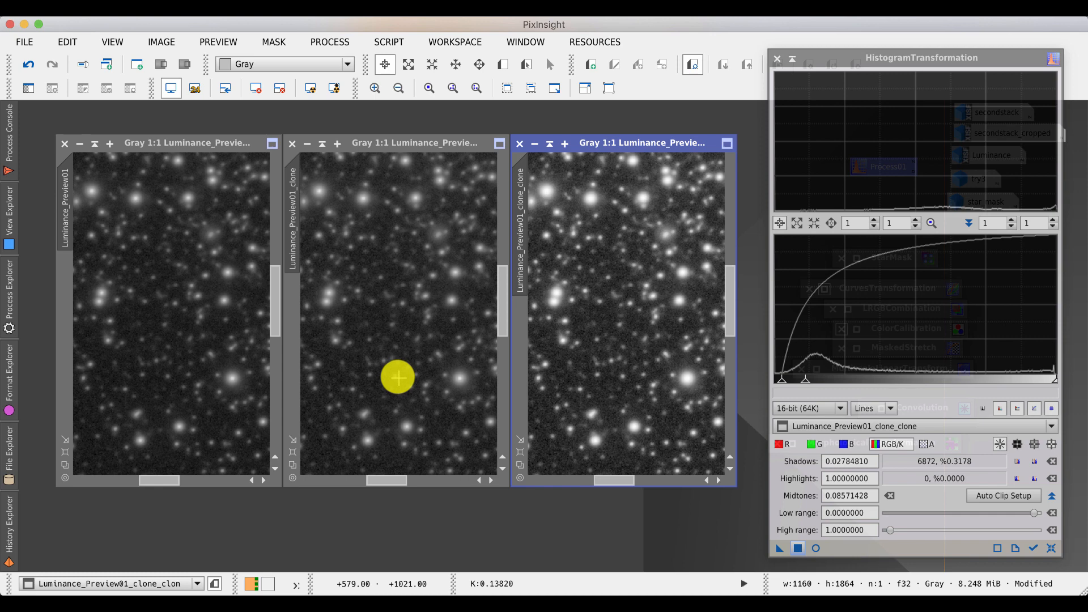
- Pan all three previews to the same bright star for comparison, then fit each view back to its window
left_click(272, 295)
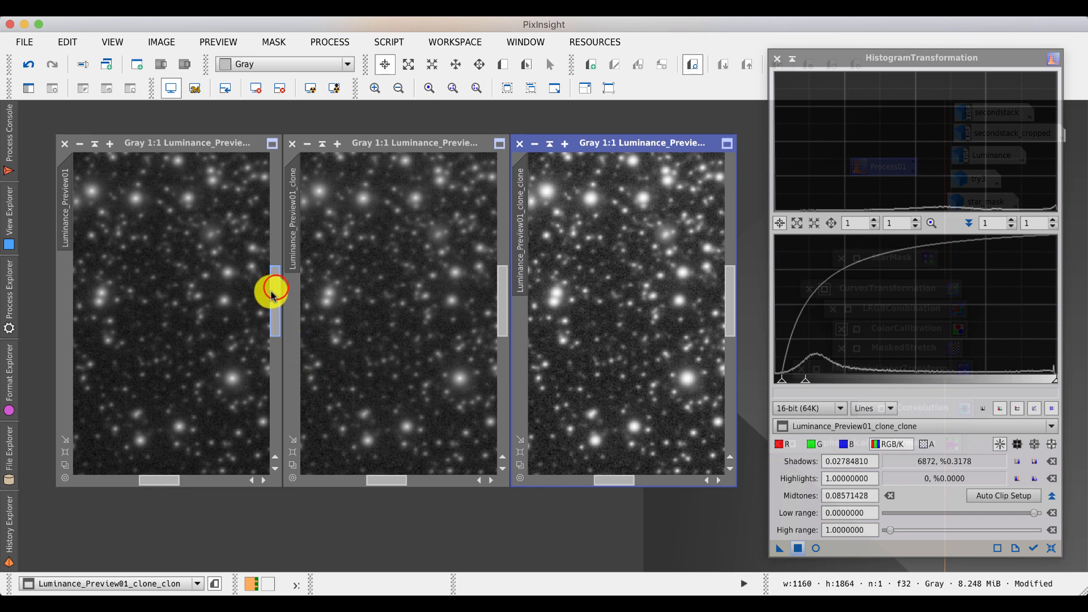
left_click_drag(272, 295, 277, 433)
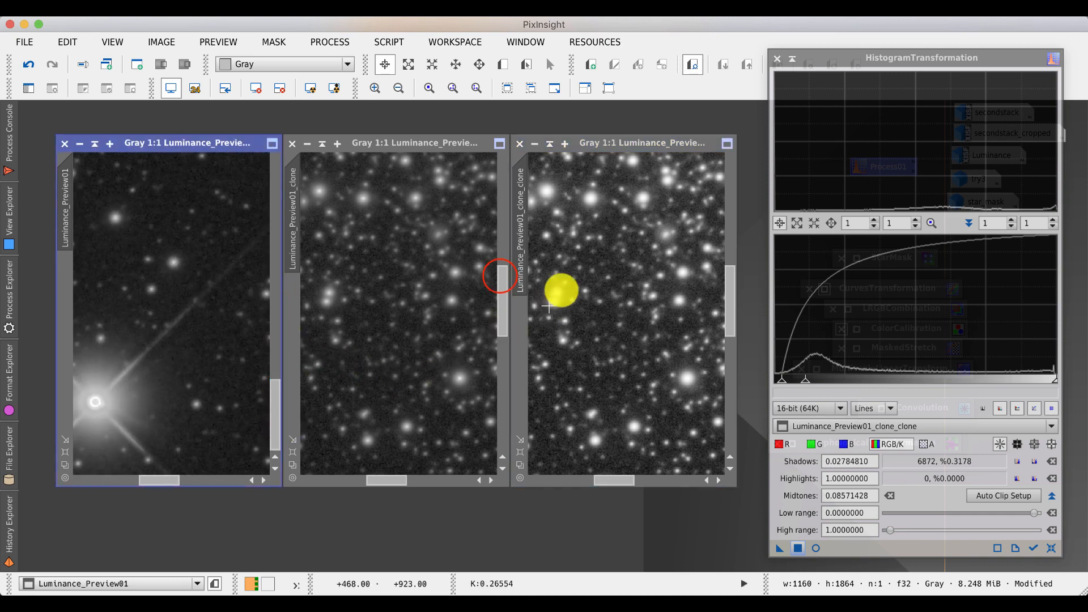
left_click_drag(501, 276, 503, 425)
left_click(731, 287)
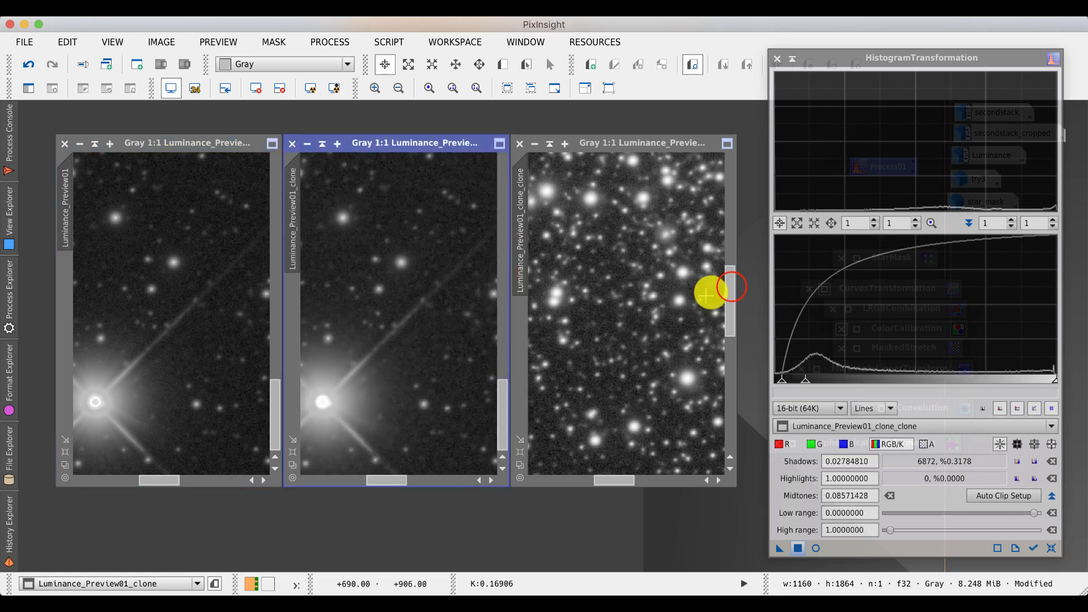
left_click_drag(706, 294, 720, 418)
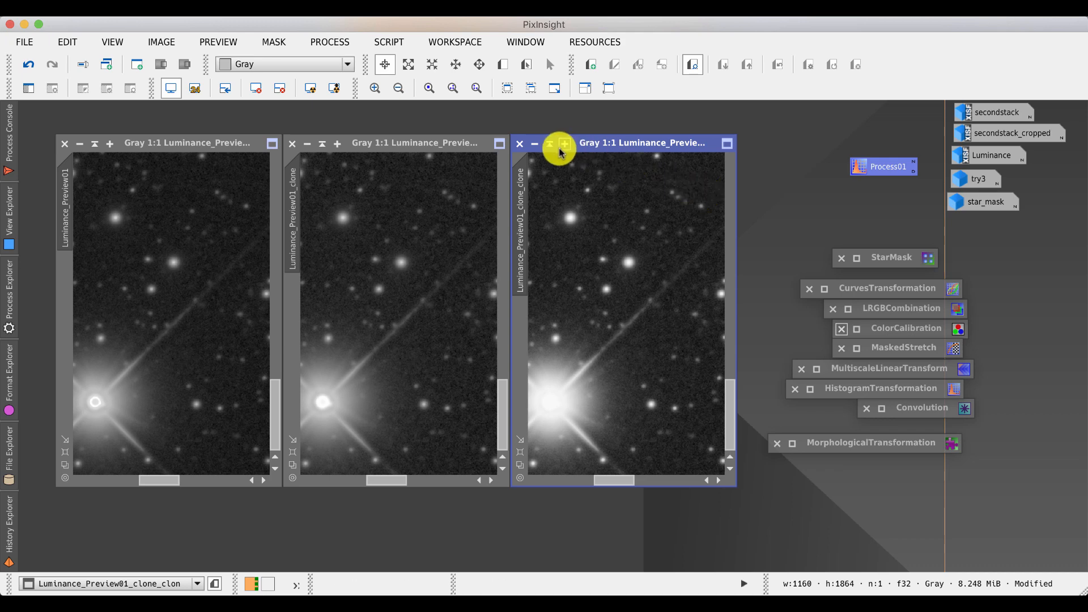
left_click_drag(519, 463, 526, 419)
left_click(518, 463)
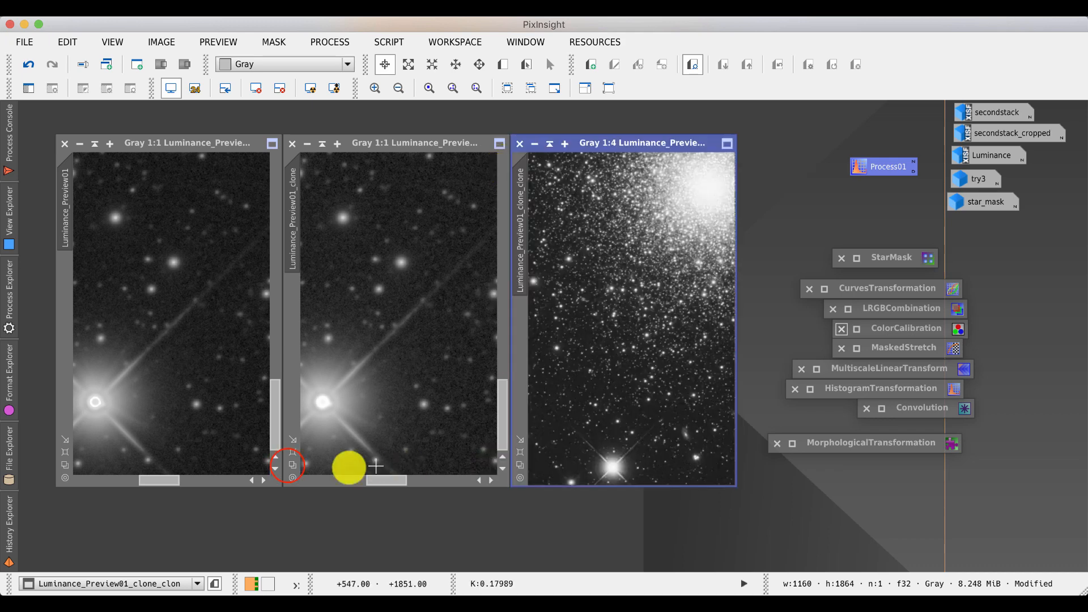
left_click(288, 466)
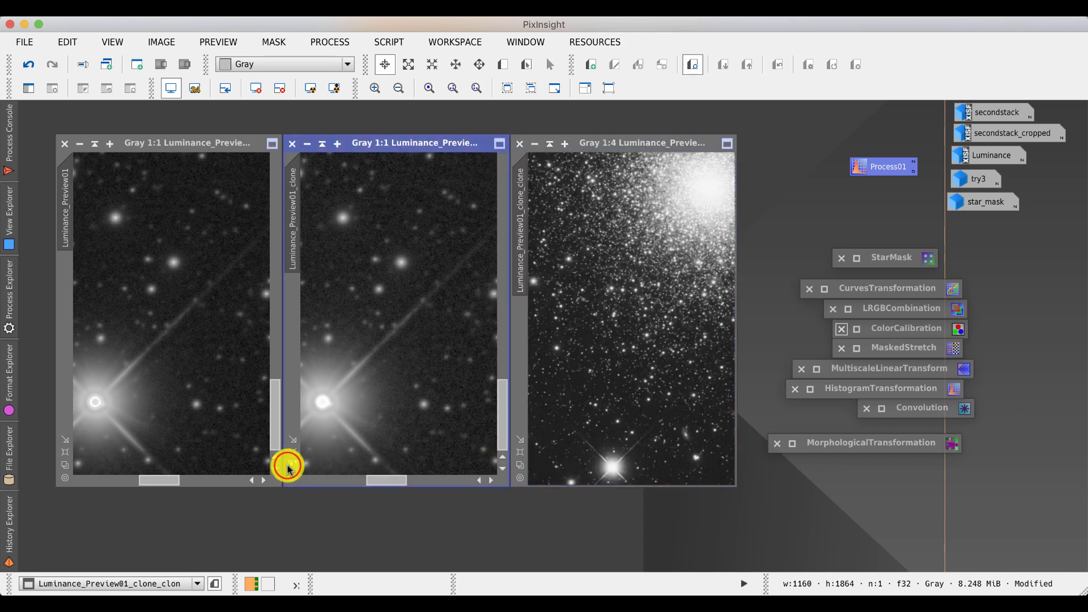
left_click(65, 466)
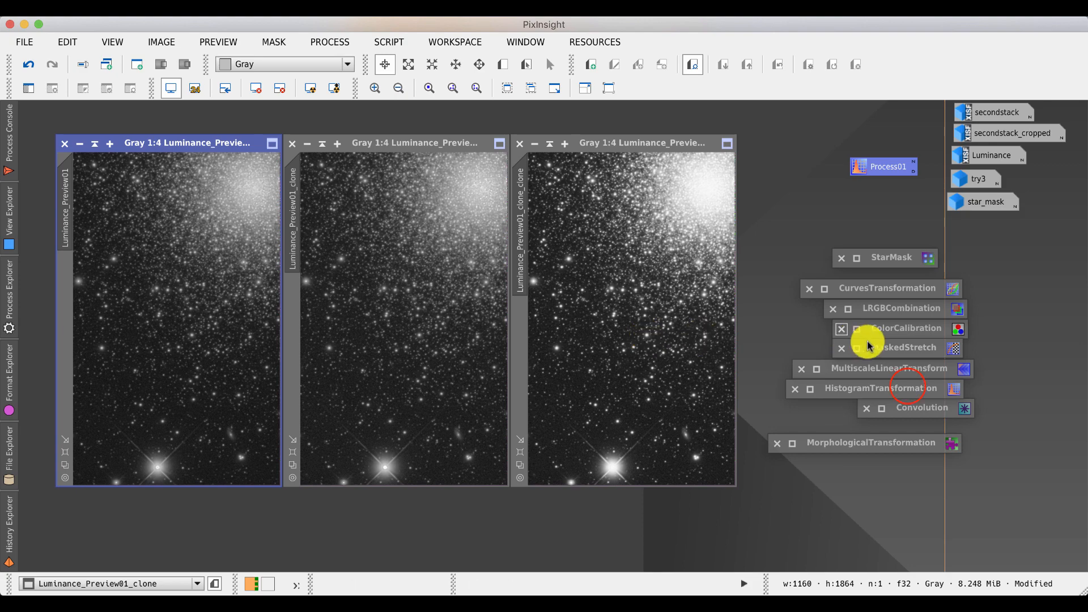
- Open the saved HistogramTransformation icon, reset it, and undo the last stretch on Luminance_Preview01_clone_clone
double_click(907, 388)
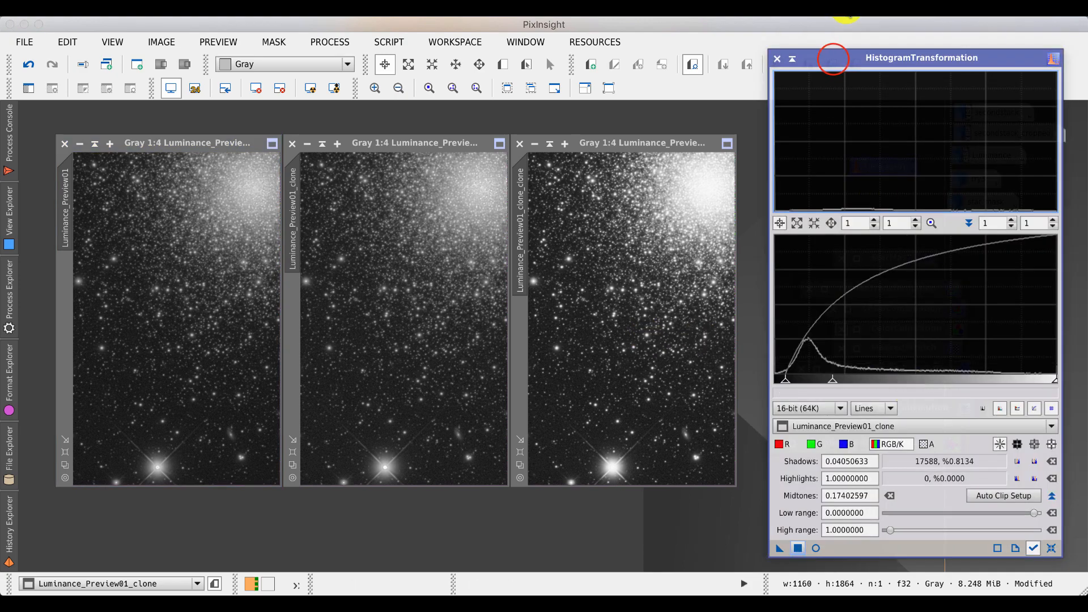
left_click_drag(836, 57, 868, 71)
left_click(913, 542)
left_click(585, 142)
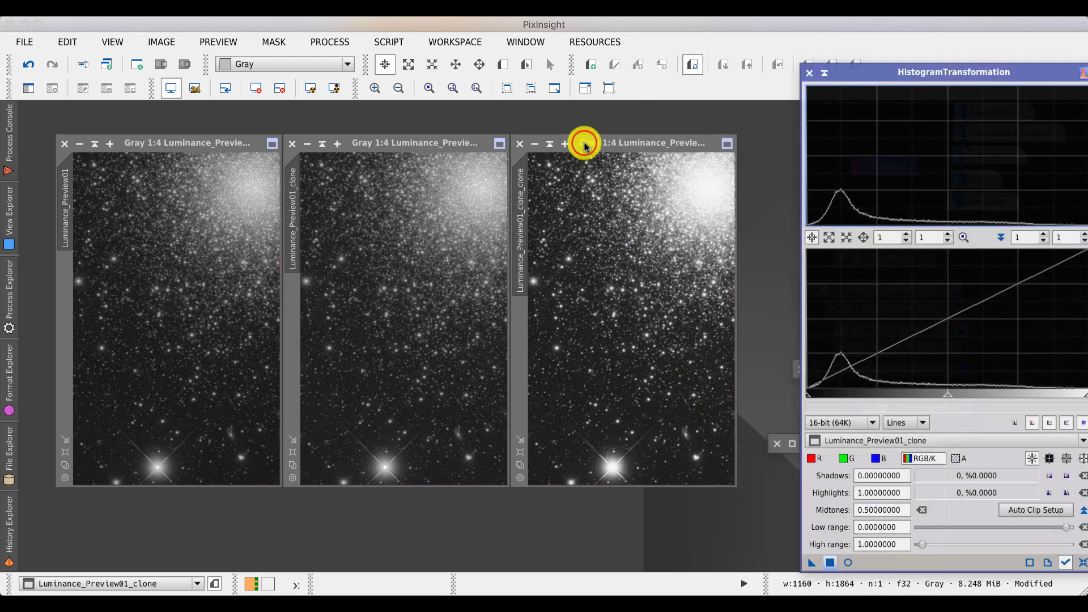
left_click(28, 64)
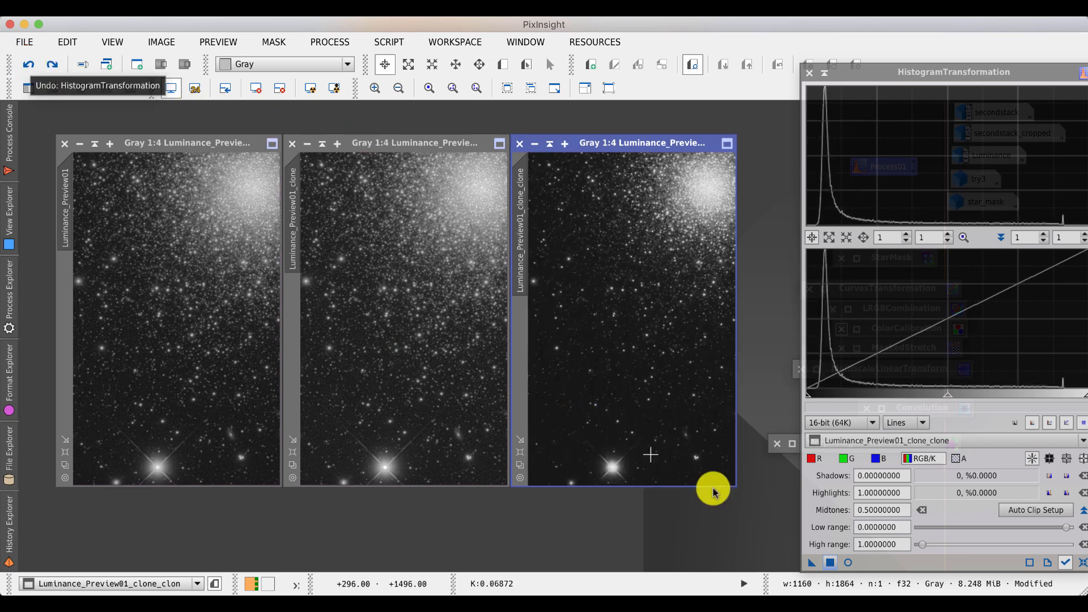
- Open the real-time preview and set the midtones to about 0.289 while trying different high range values
left_click(867, 544)
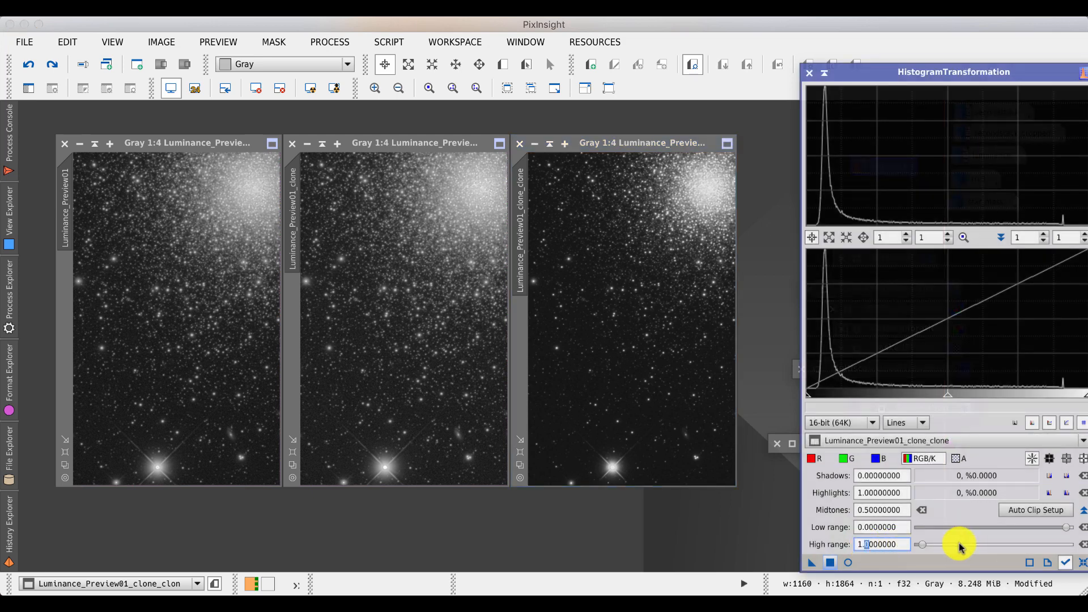
type("1")
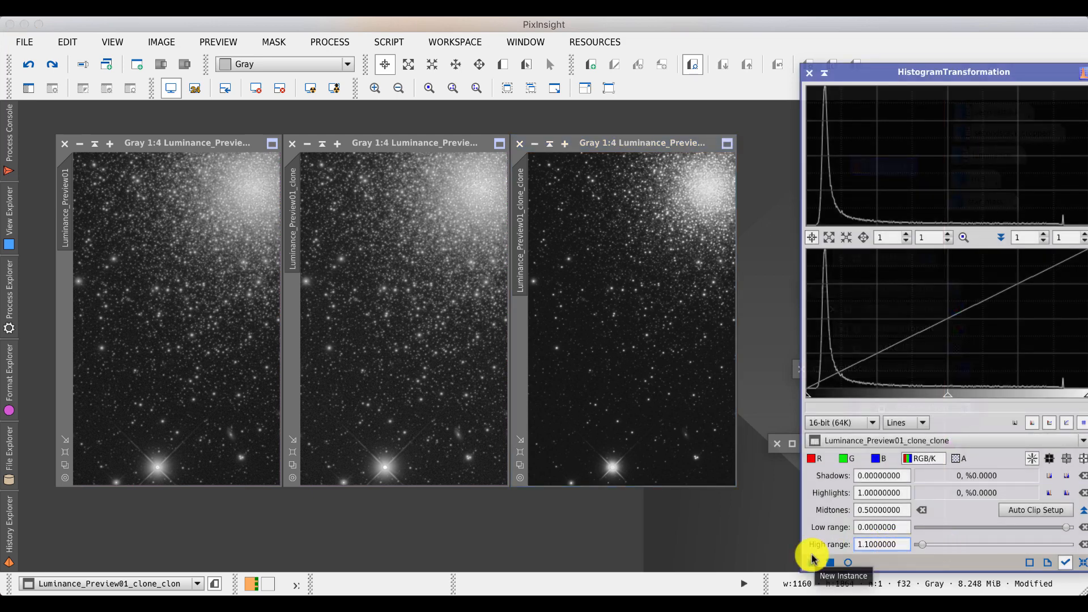
left_click(848, 562)
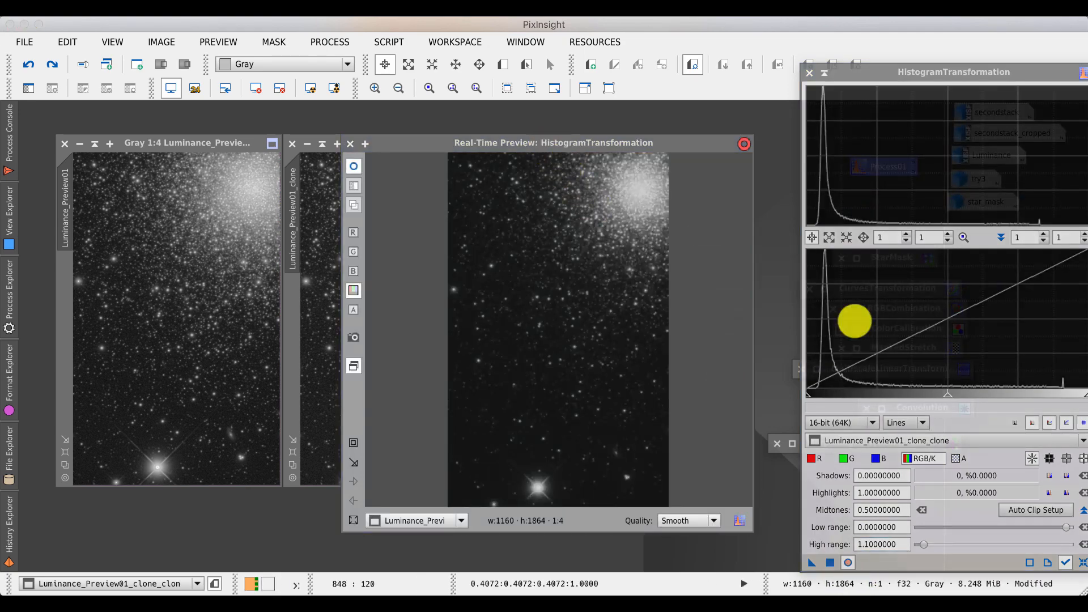
left_click_drag(940, 391, 886, 400)
mouse_move(924, 544)
left_mouse_down()
mouse_move(945, 544)
mouse_move(907, 545)
left_mouse_up()
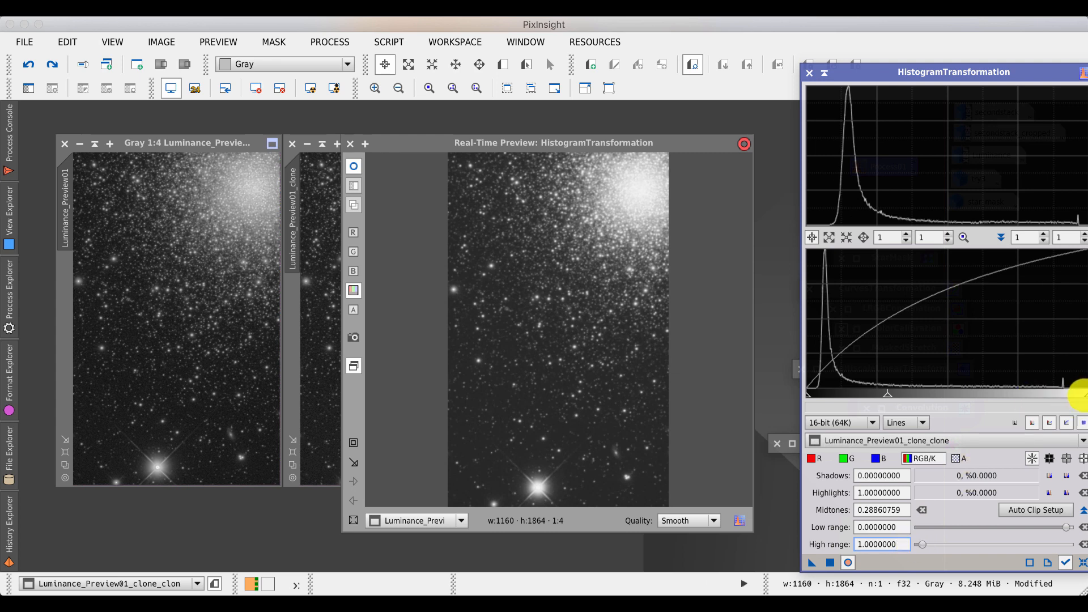
left_click_drag(1082, 396, 958, 394)
left_click_drag(967, 394, 1087, 395)
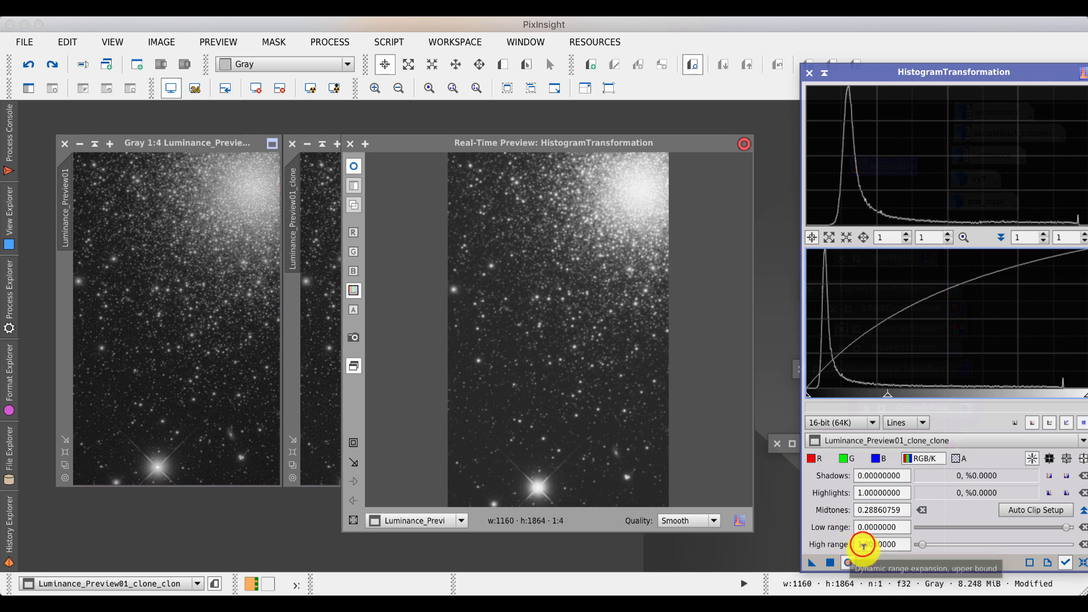
- Set the high range to 1.1, apply the stretch to Luminance_Preview01_clone_clone, and close the real-time preview
left_click_drag(864, 544, 868, 543)
type("1")
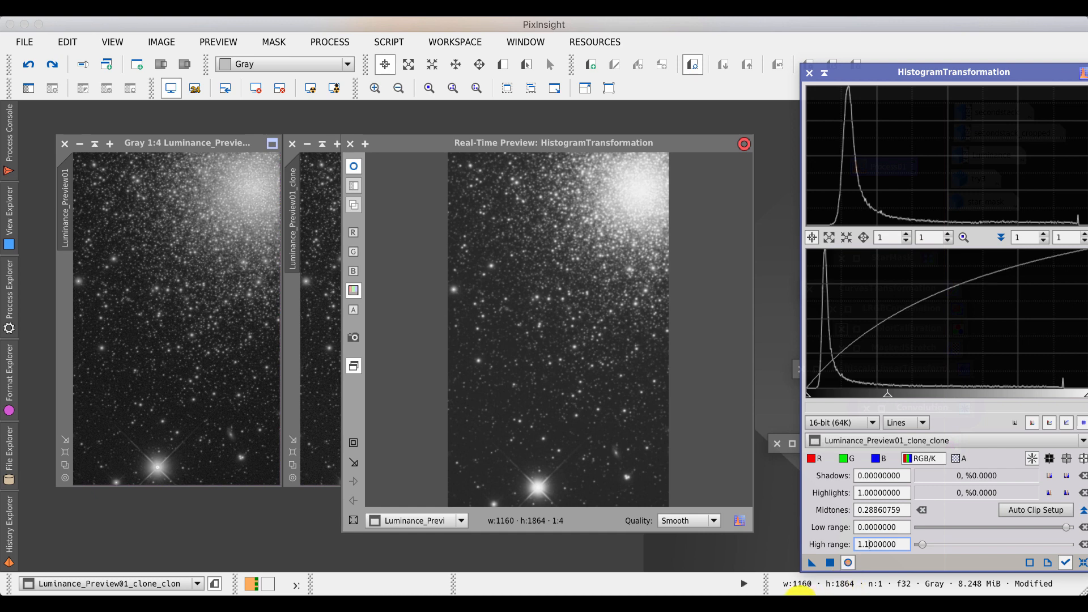
left_click(829, 562)
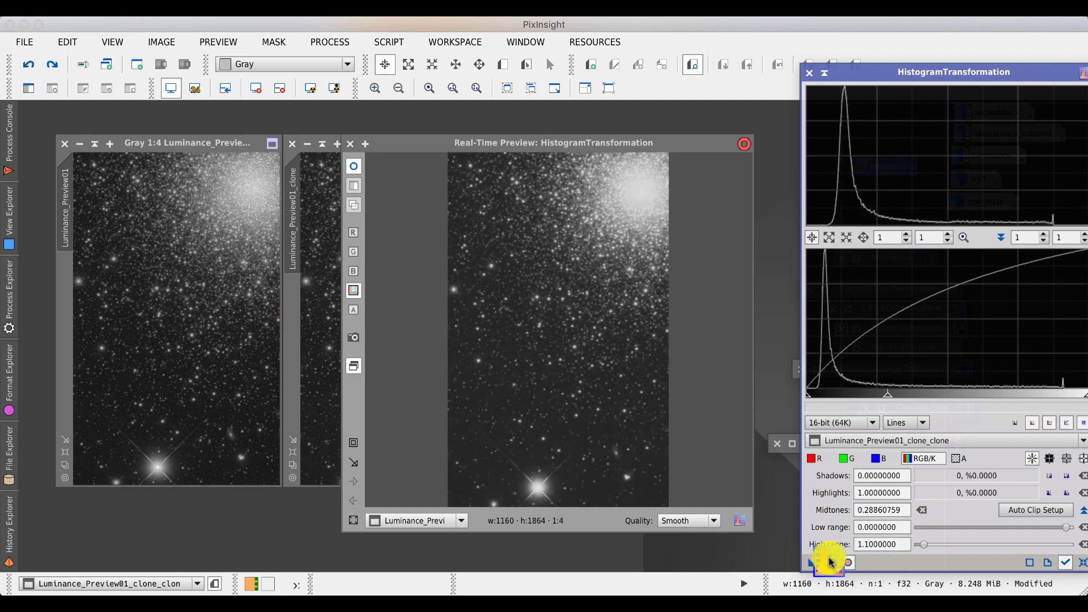
left_click(354, 148)
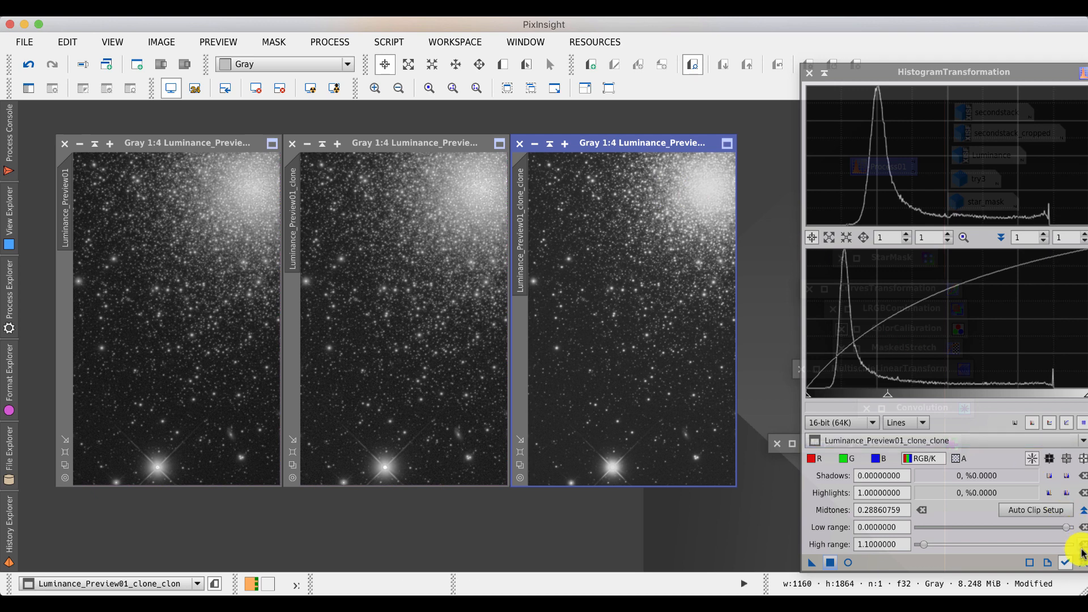
- Reset the HistogramTransformation and set its high range to 1.1
left_click(1082, 563)
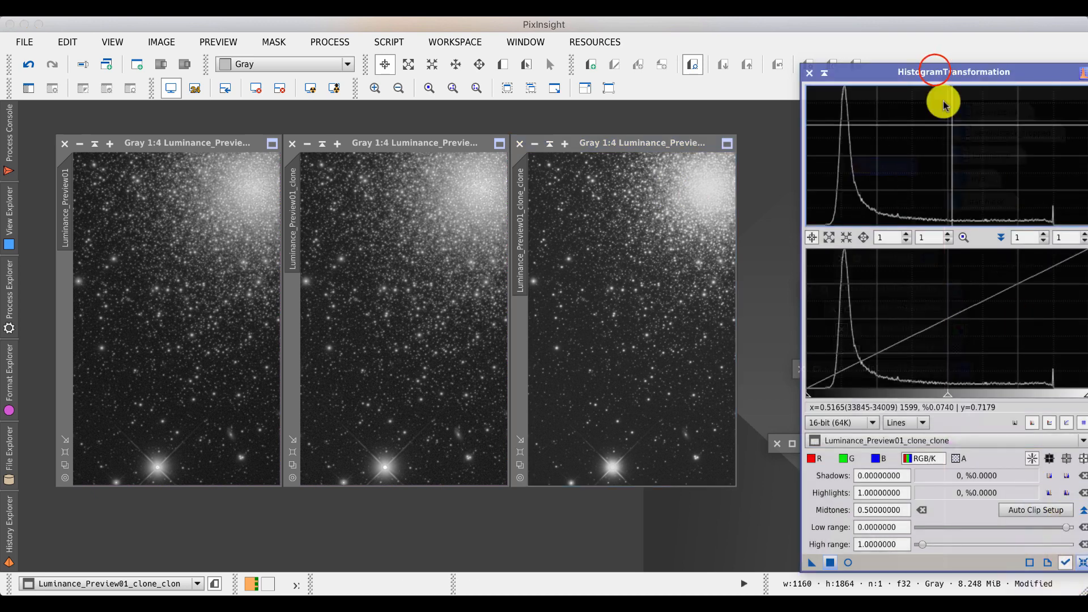
left_click_drag(936, 70, 820, 55)
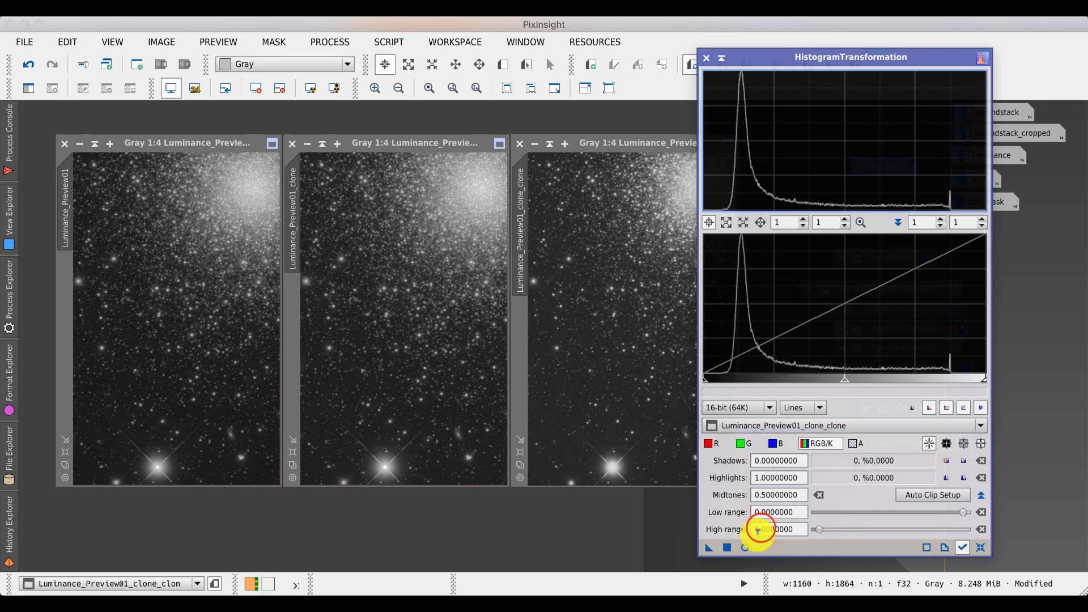
left_click_drag(760, 528, 764, 528)
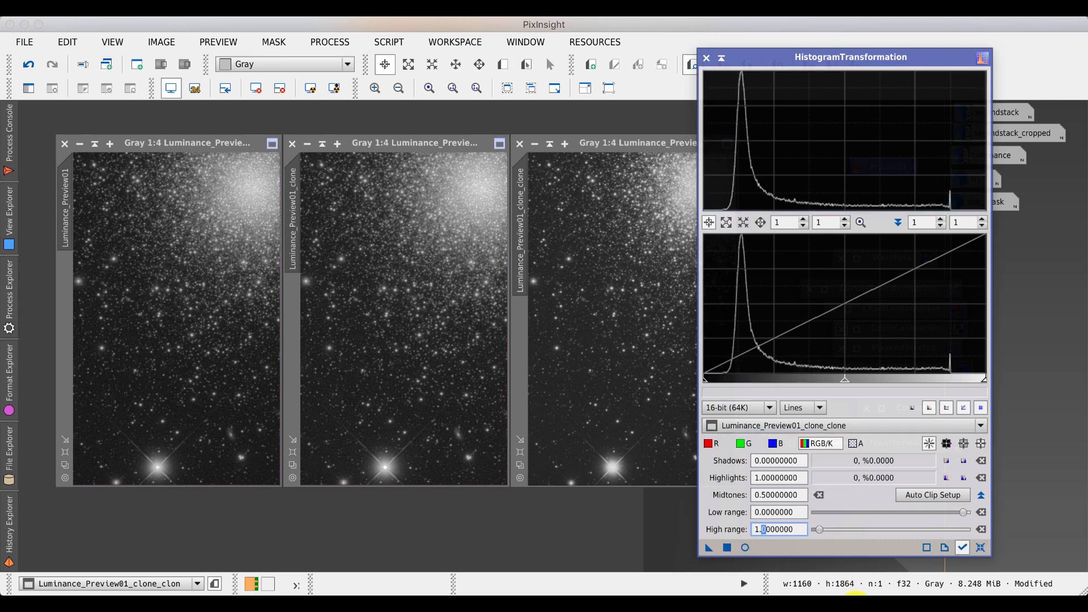
type("1")
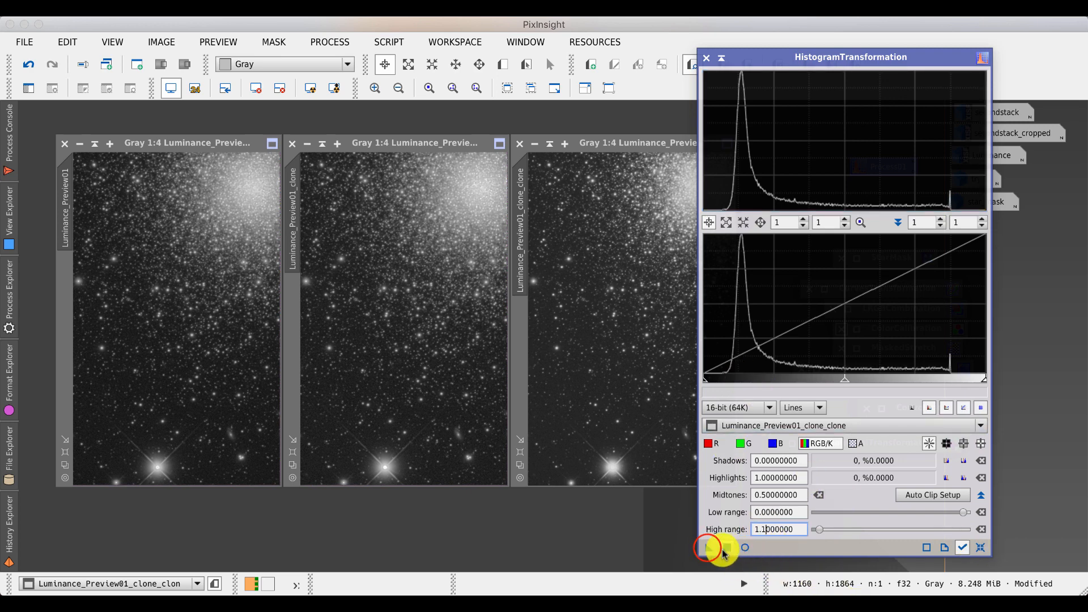
- Save these settings as a process icon, close the tool, and rename the icon highlight_protection
left_click_drag(707, 550, 632, 538)
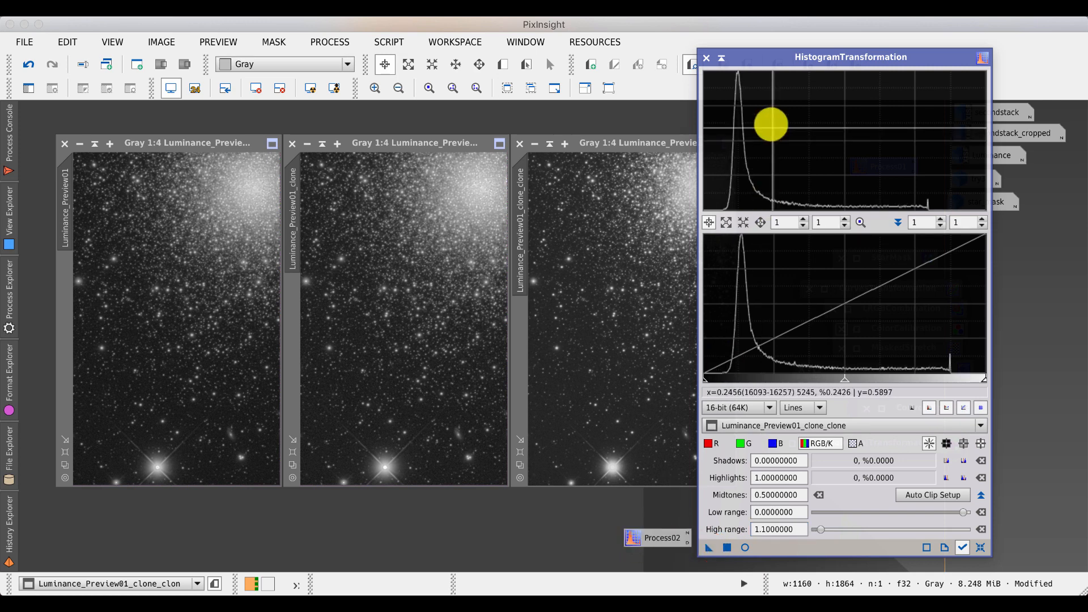
left_click(706, 58)
left_click(688, 534)
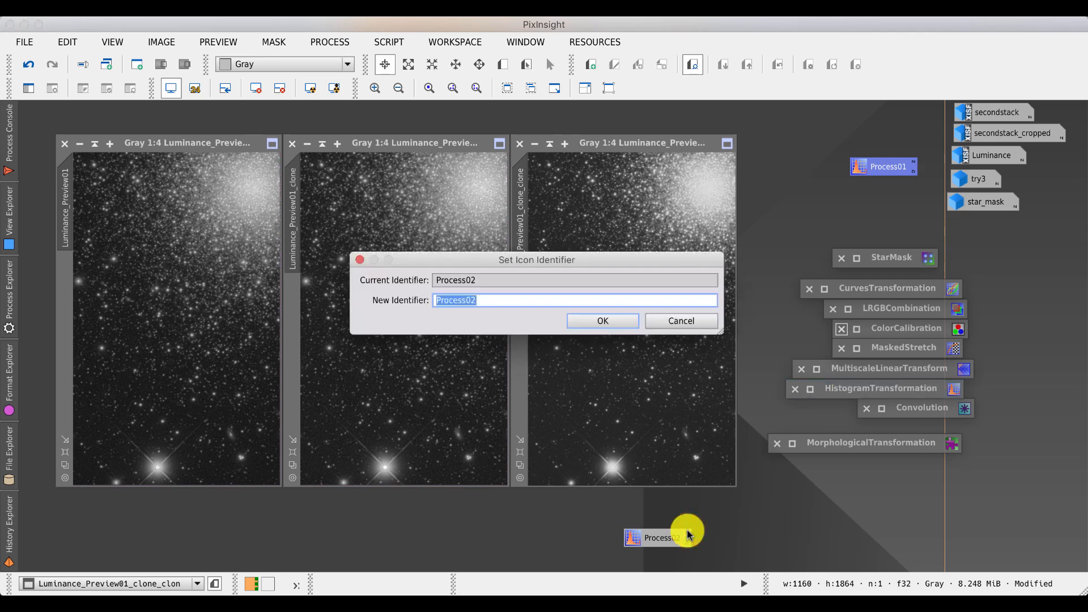
type("highlight_protection")
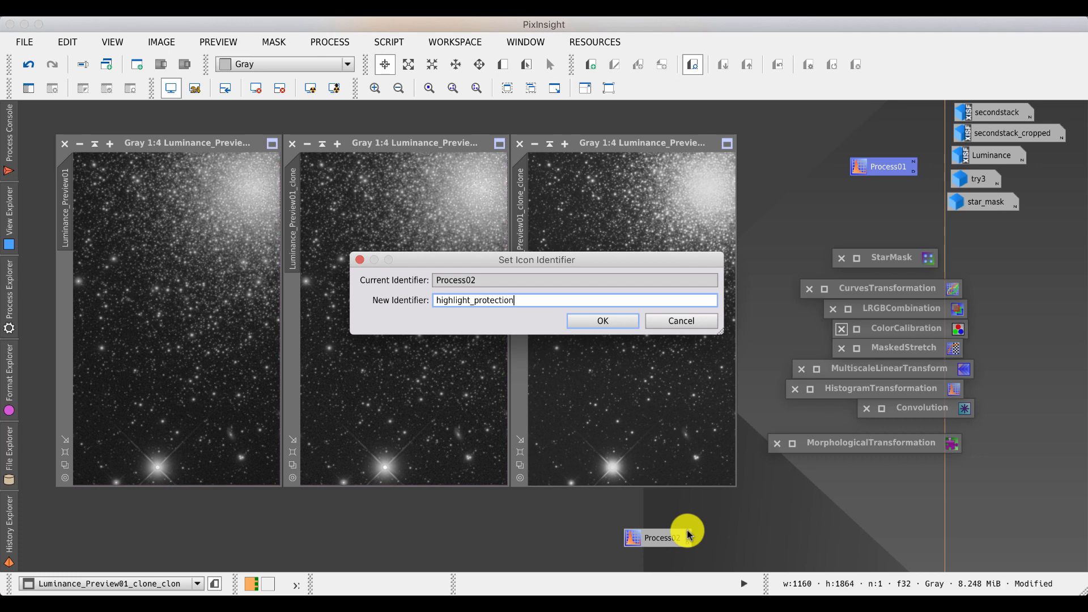
key("Return")
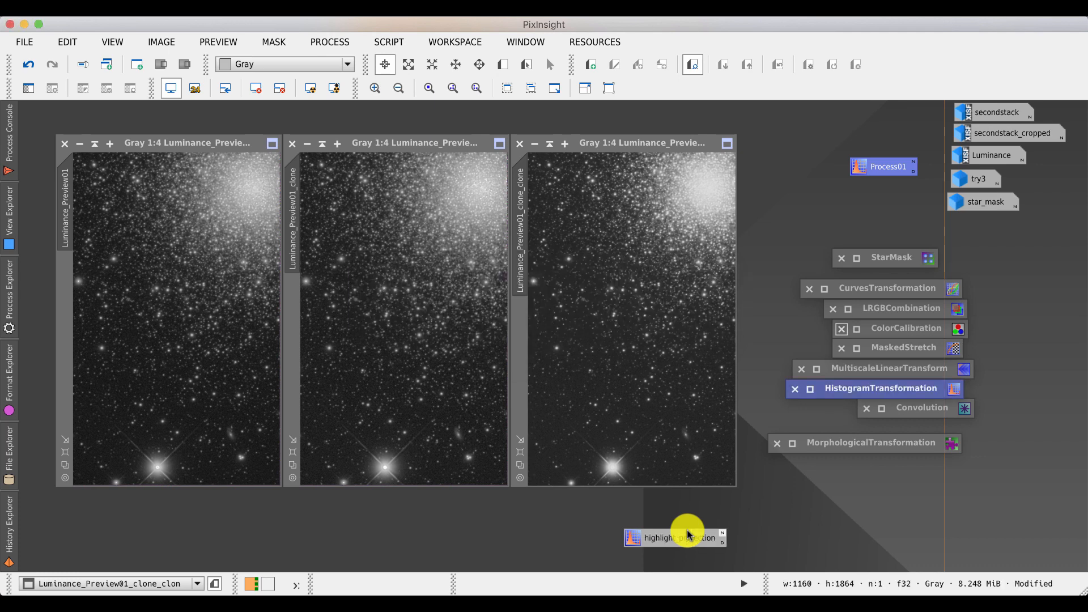
left_click(691, 544)
left_click_drag(691, 544, 631, 395)
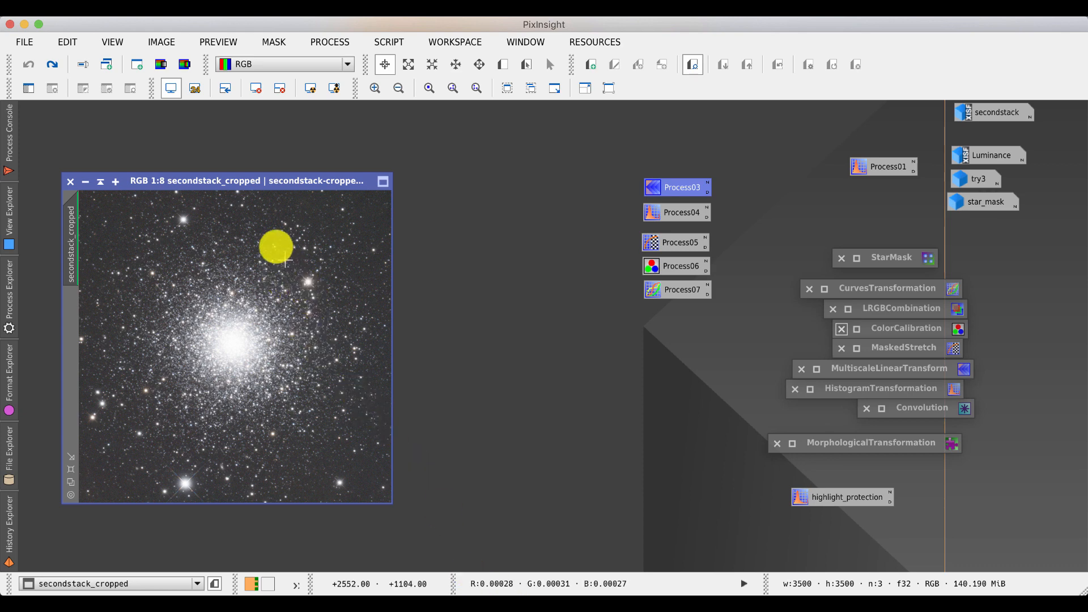
- Reset the screen stretch of secondstack_cropped and open the saved MultiscaleLinearTransform icon, enlarging its window to show all layers
left_click(256, 88)
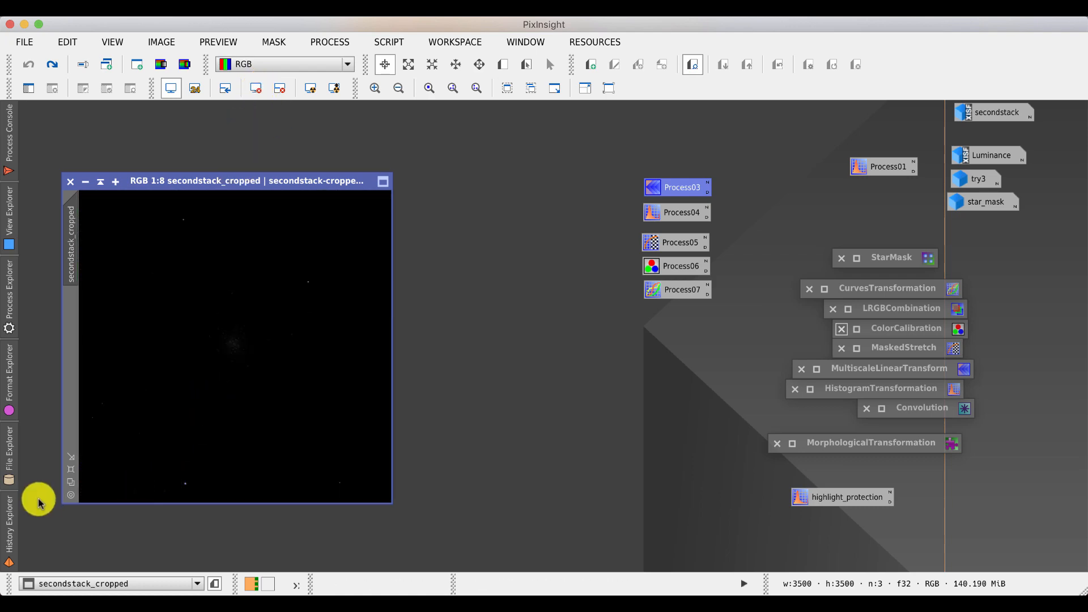
left_click(12, 510)
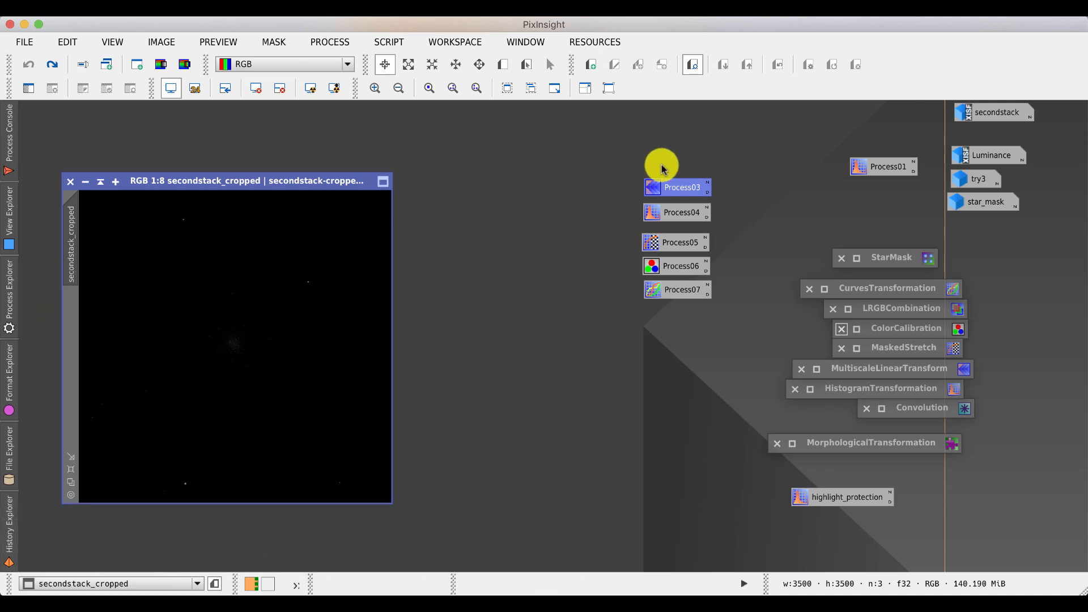
double_click(677, 184)
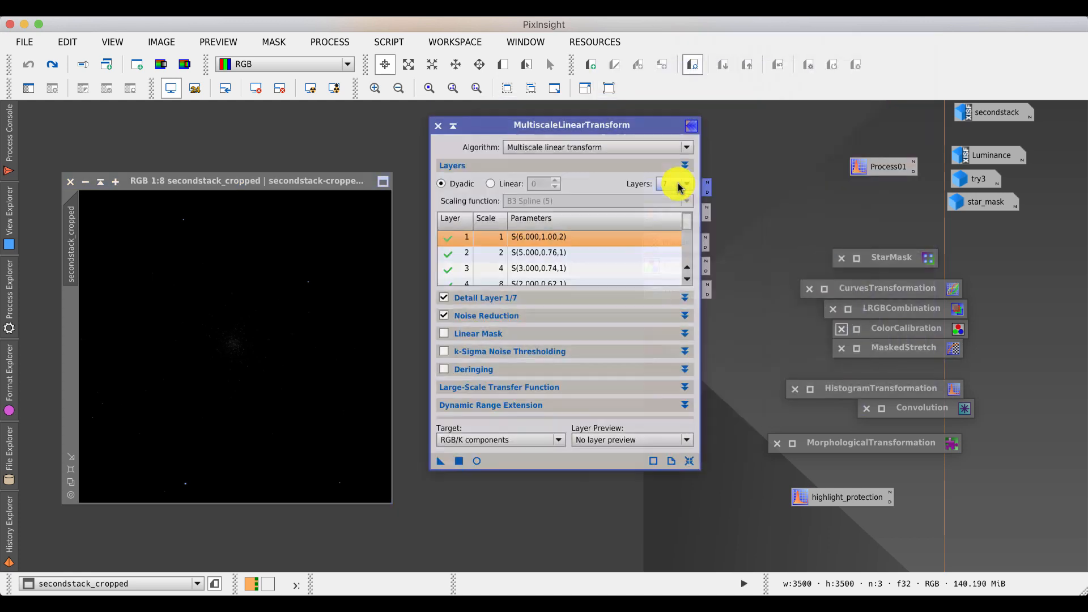
left_click_drag(628, 126, 663, 55)
left_click_drag(734, 399, 750, 530)
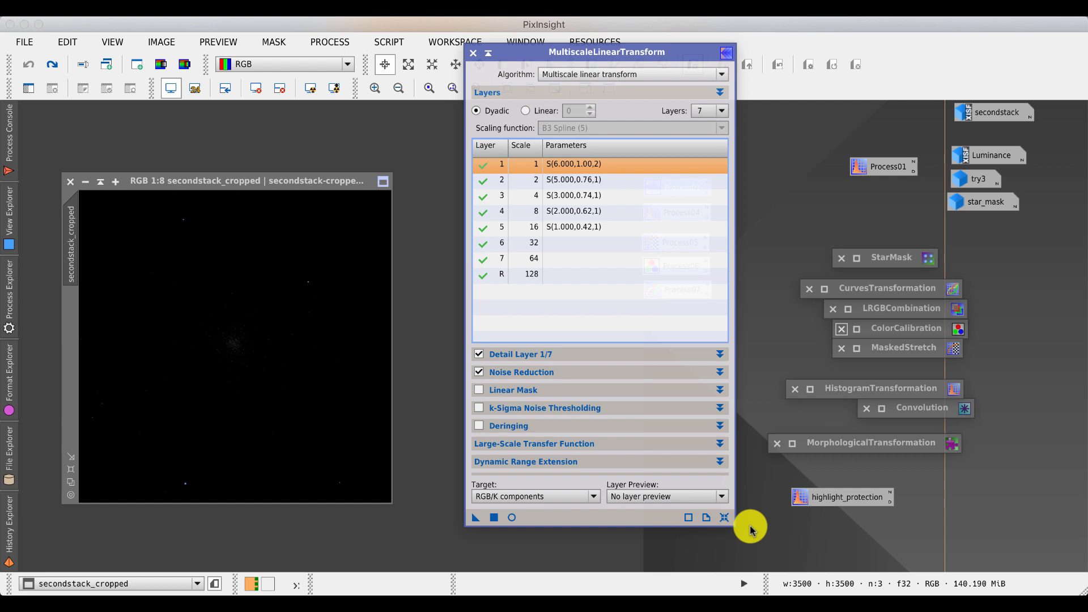
- Run the ExtractWaveletLayers script on secondstack_cropped with one more layer and the residual layer extracted
left_click(385, 42)
mouse_move(448, 150)
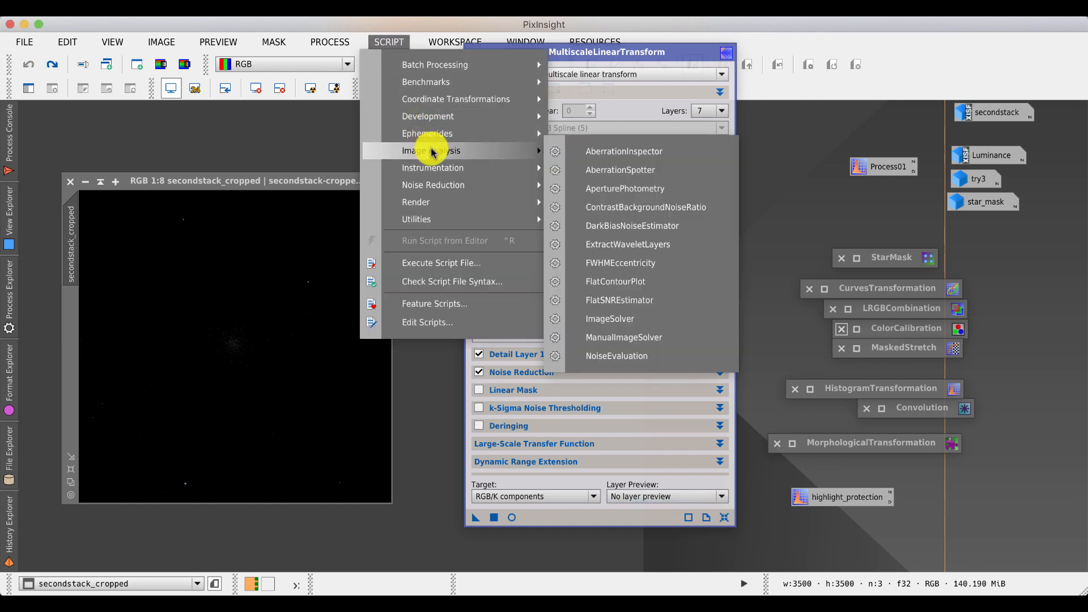
left_click(640, 250)
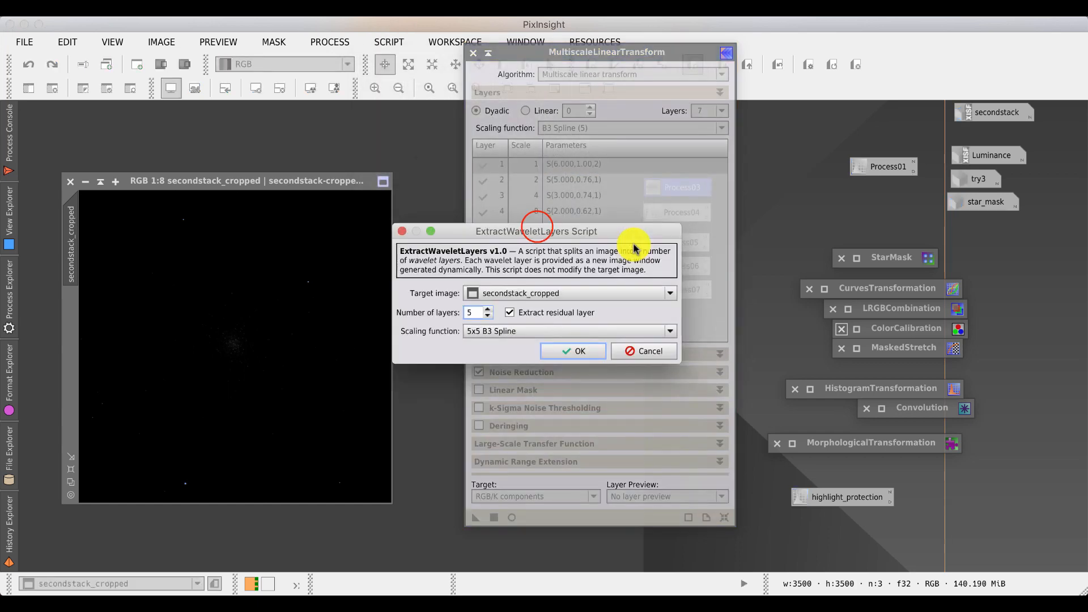
left_click_drag(535, 230, 250, 82)
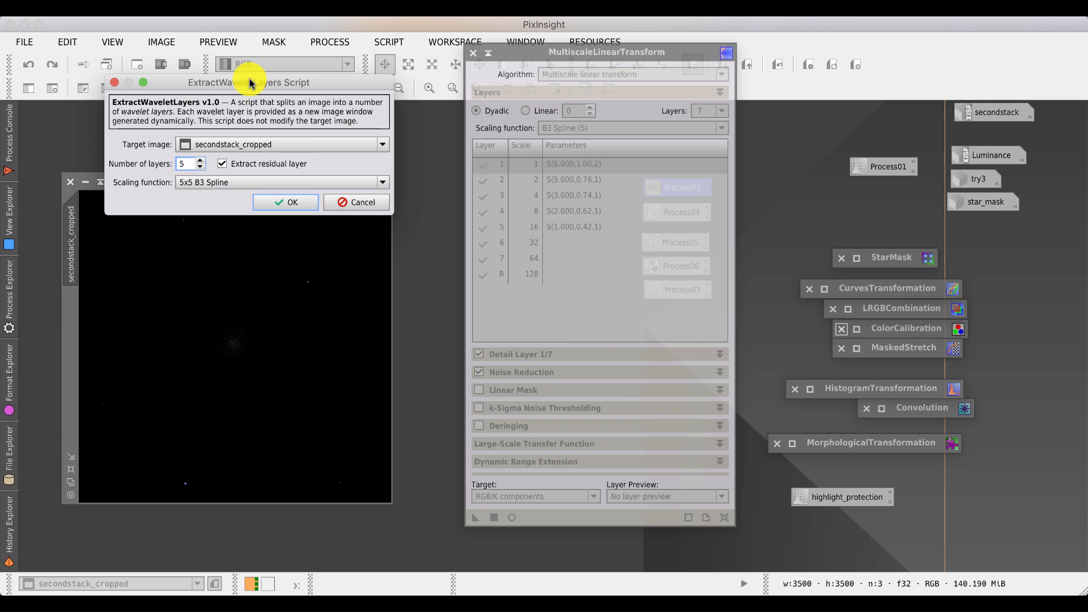
left_click(200, 161)
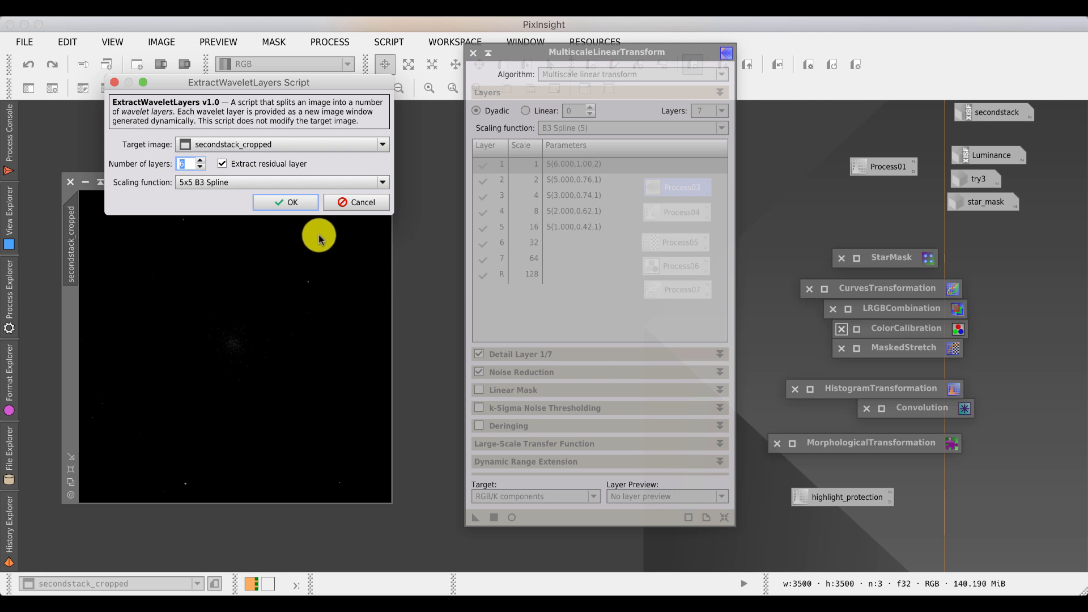
left_click(296, 203)
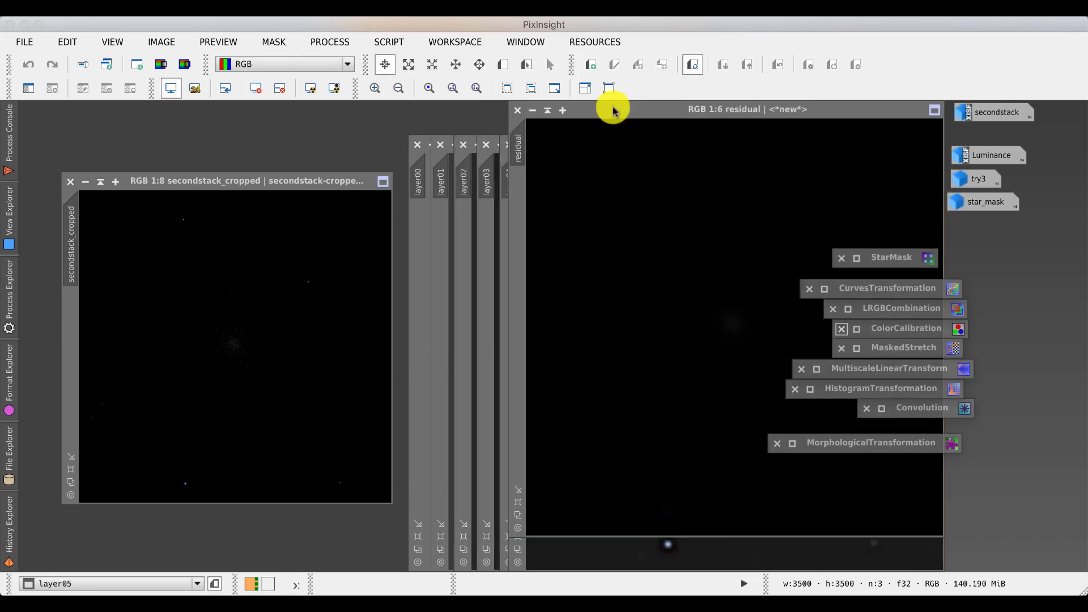
- Auto-stretch the residual and the coarser wavelet layers one by one to inspect them, closing each in turn
left_click(309, 89)
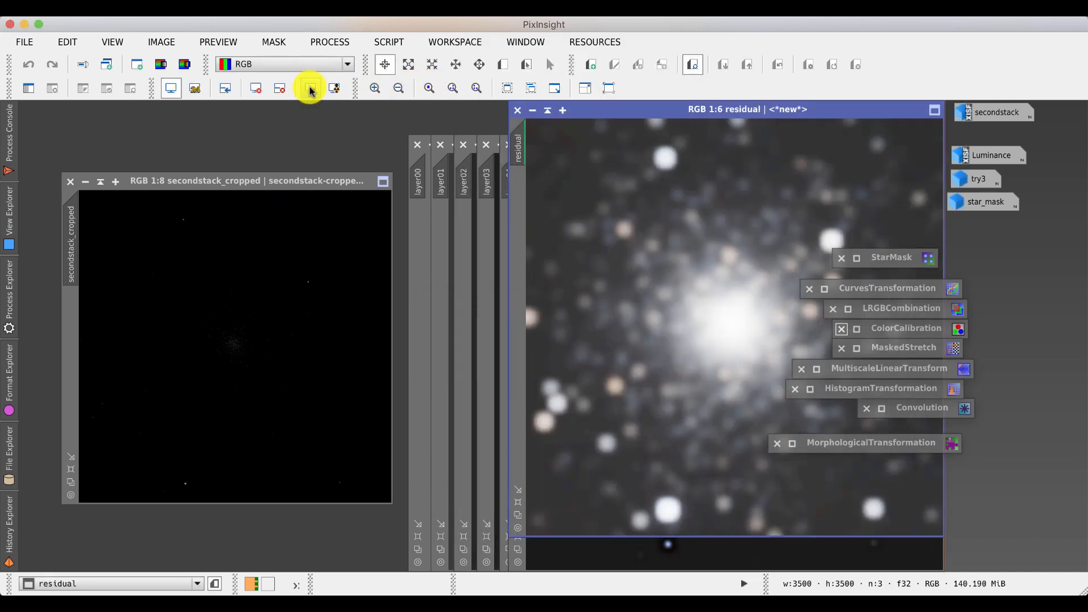
left_click(517, 110)
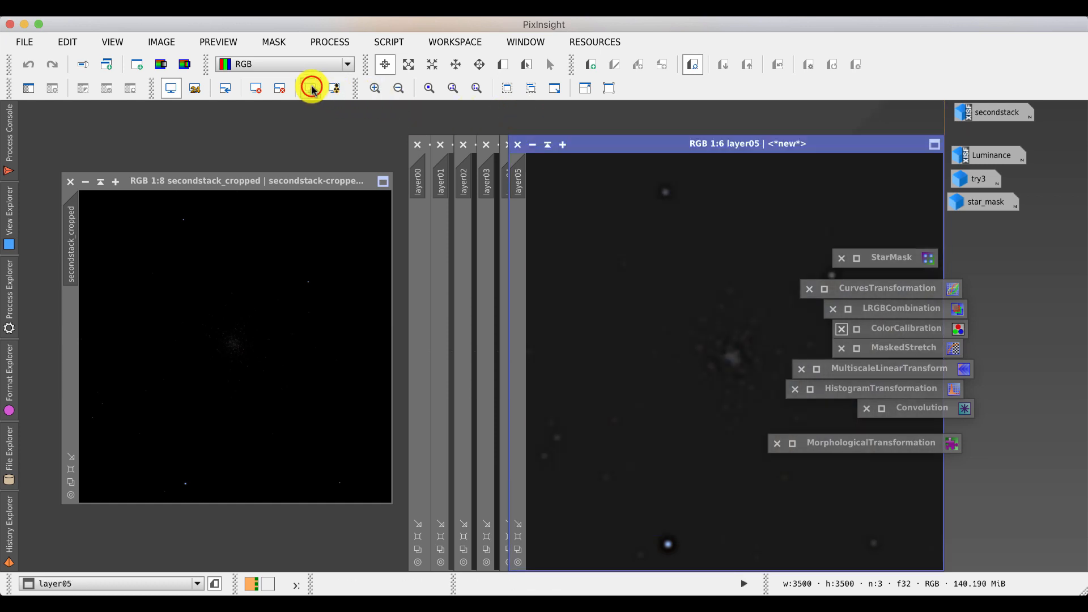
left_click(311, 89)
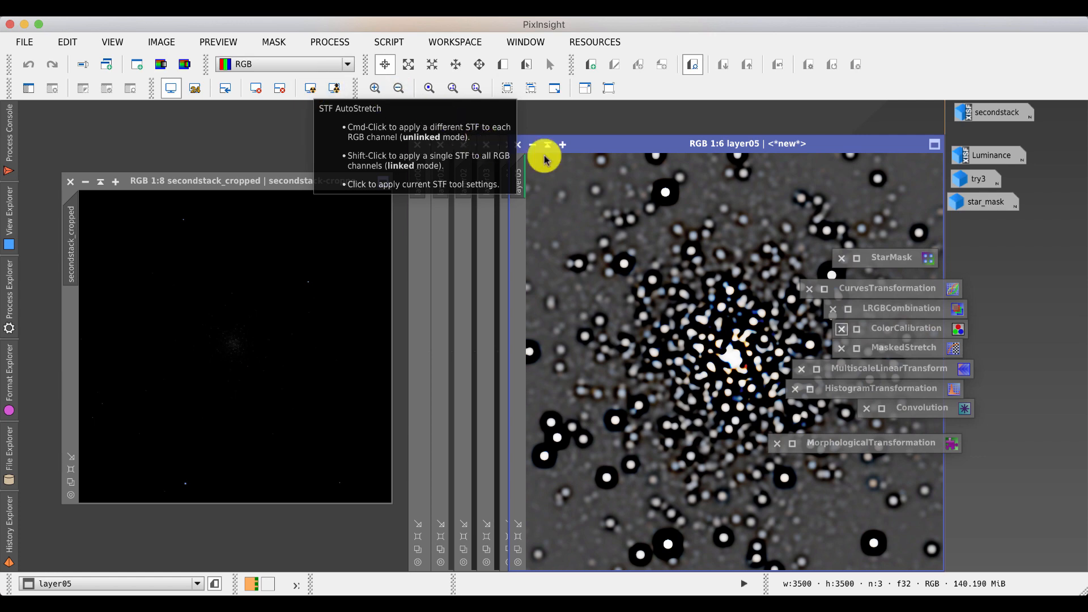
left_click(517, 144)
left_click(518, 144)
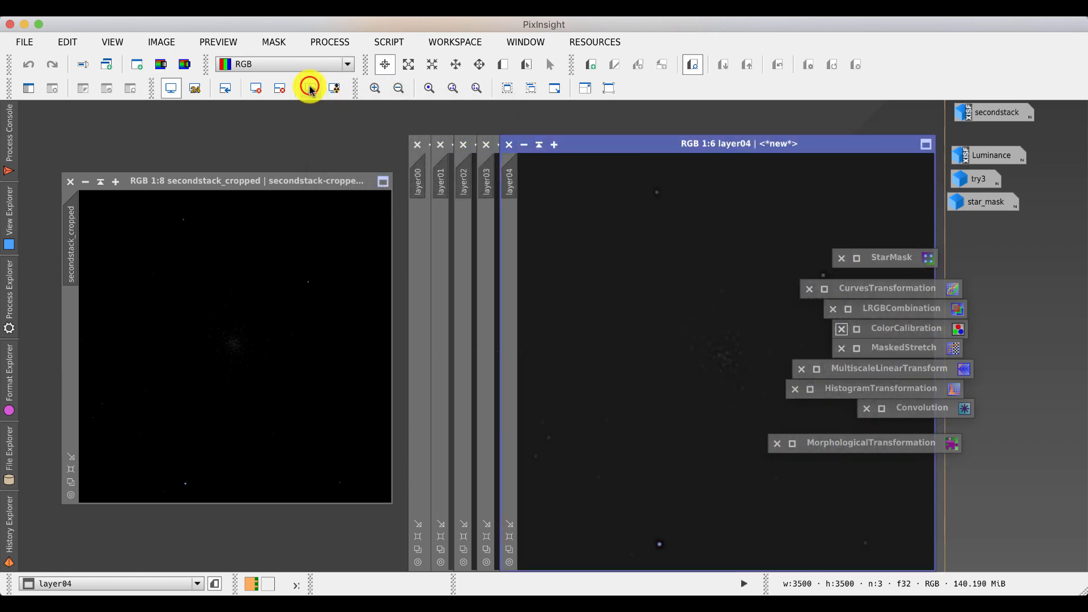
left_click(310, 88)
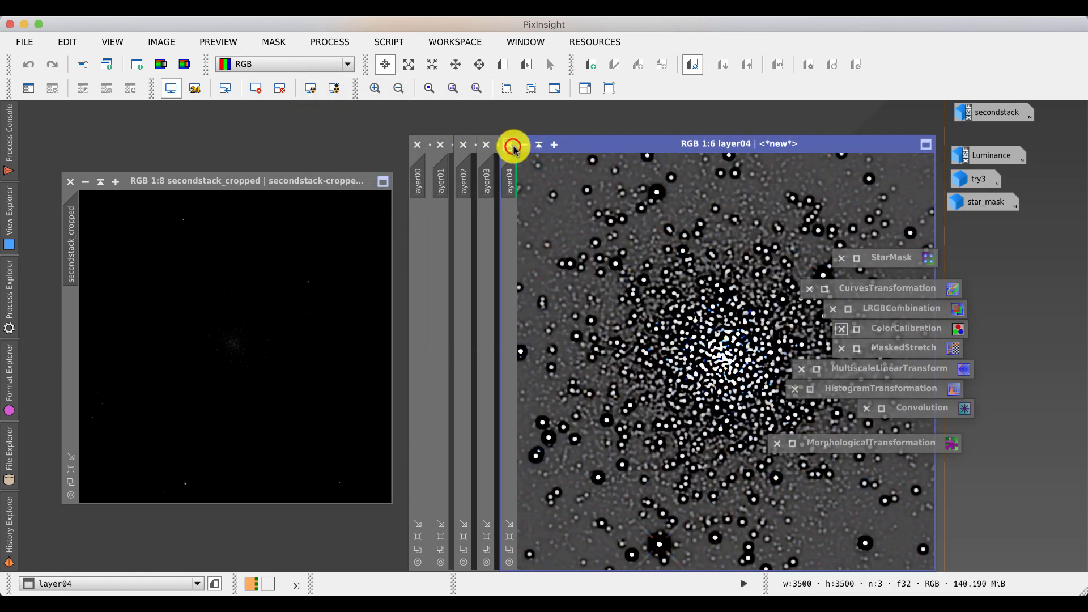
left_click(509, 145)
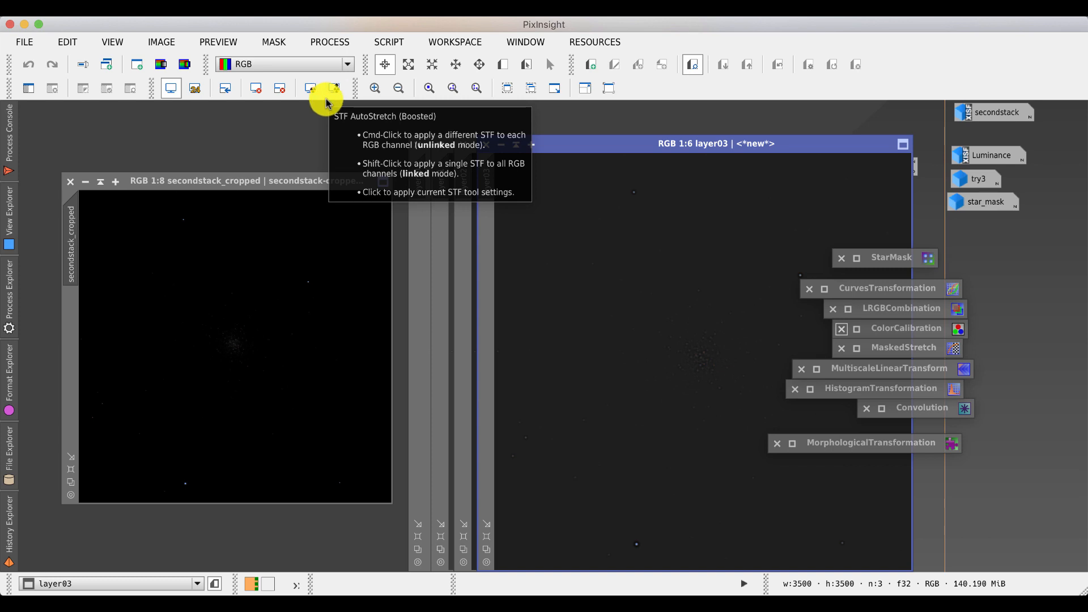
left_click(309, 89)
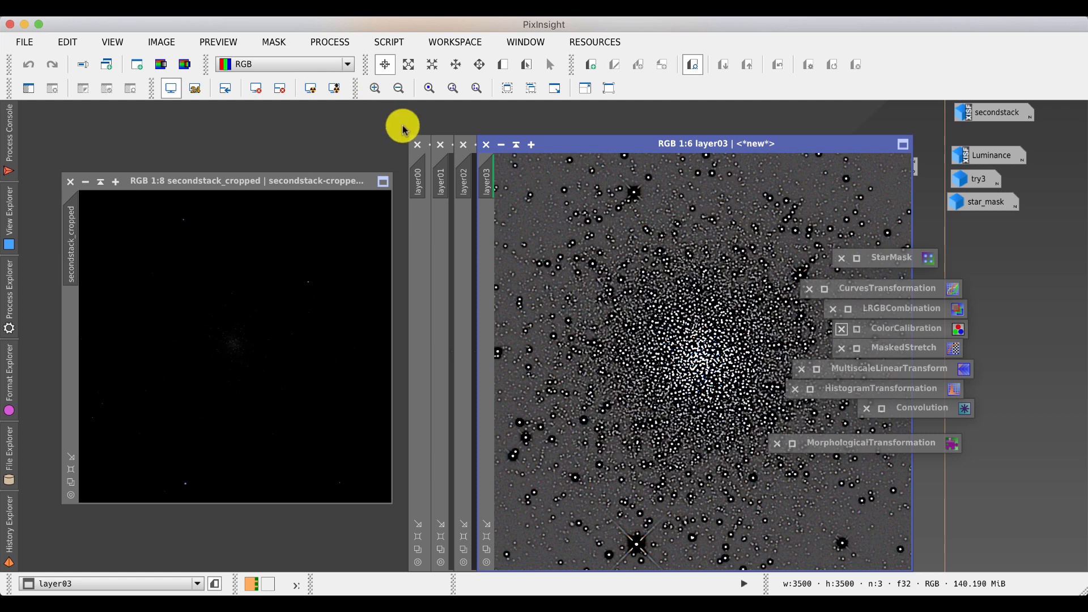
left_click(486, 145)
- Auto-stretch the finer wavelet layers layer02 to layer00 to inspect them, closing each in turn
left_click(310, 88)
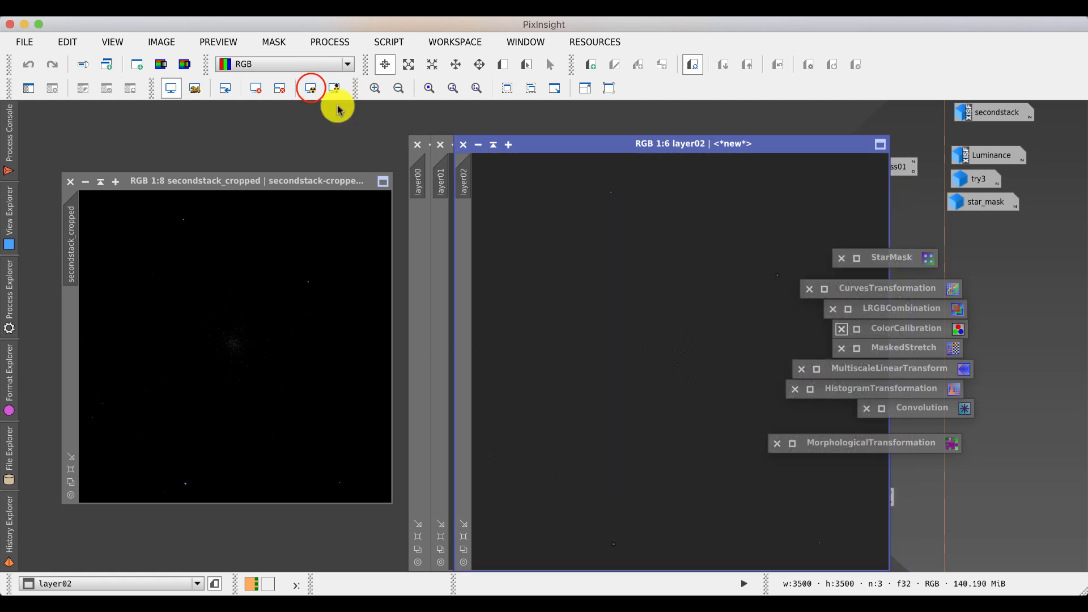
left_click(311, 88)
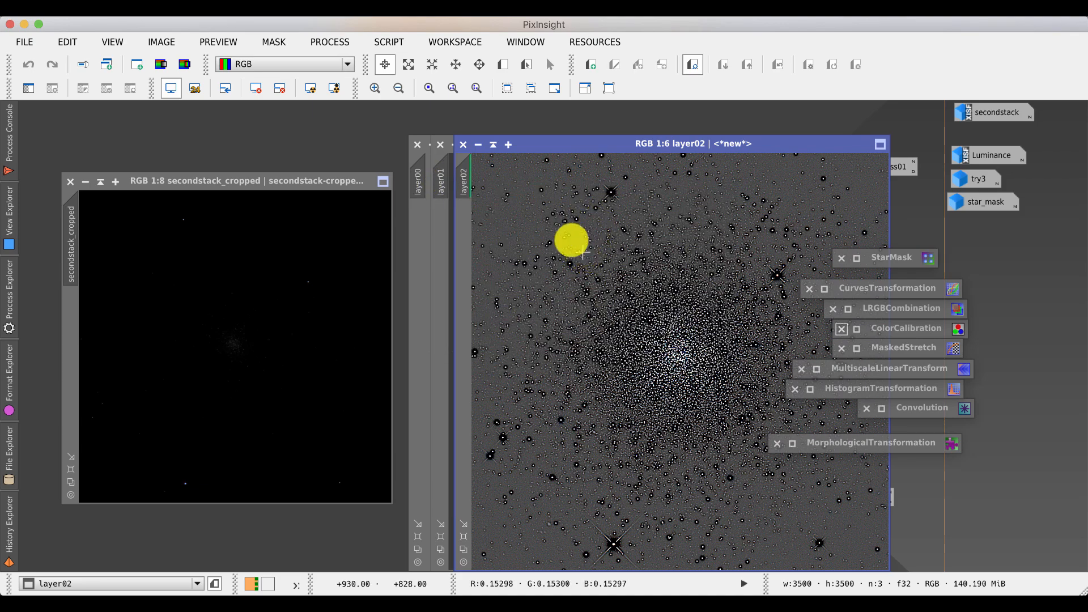
left_click(463, 144)
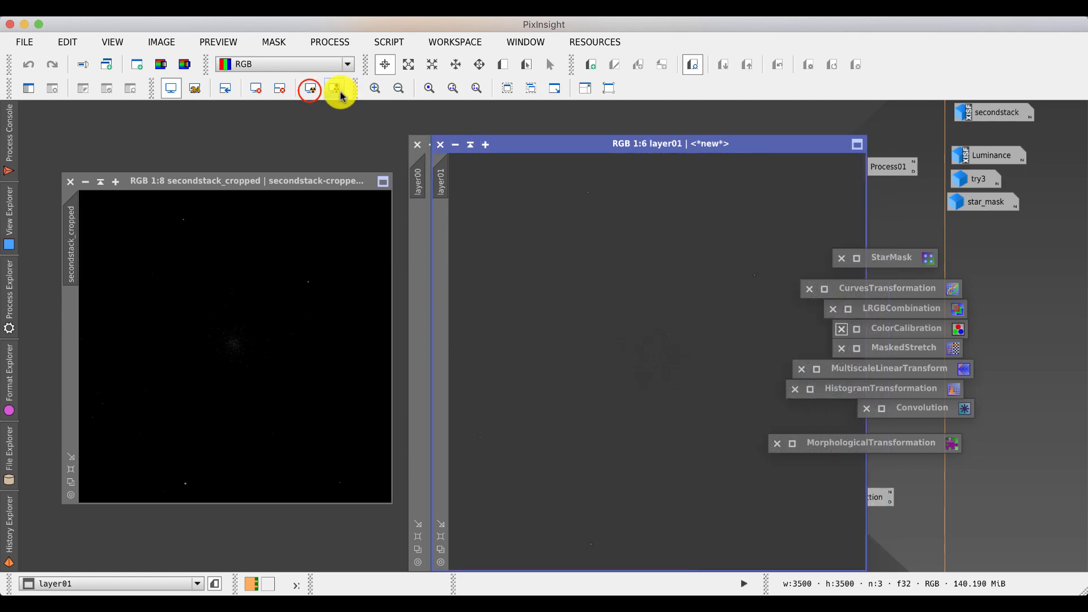
left_click(311, 89)
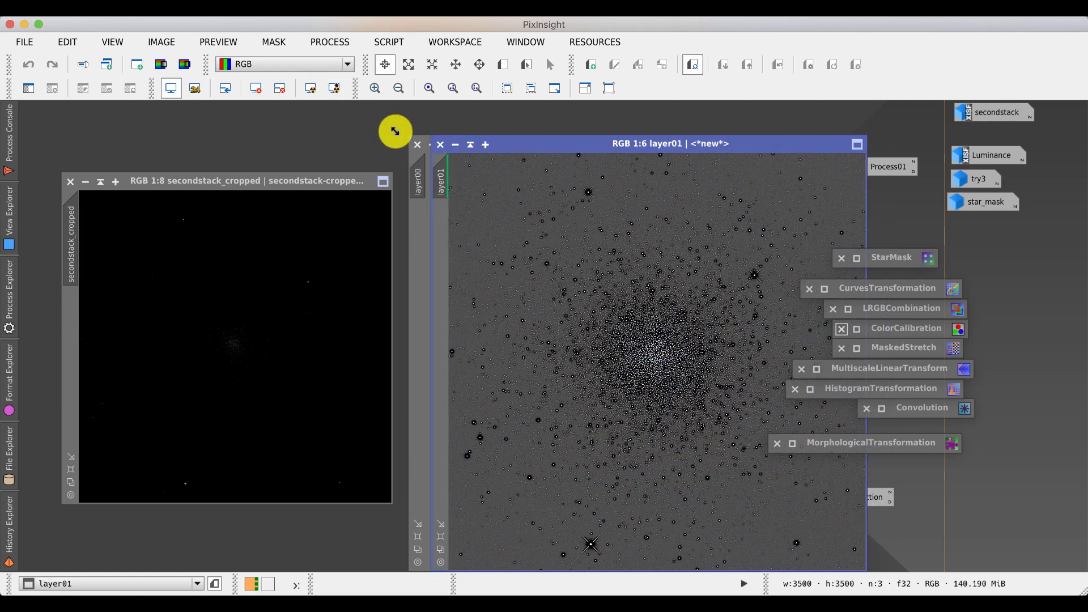
left_click(418, 228)
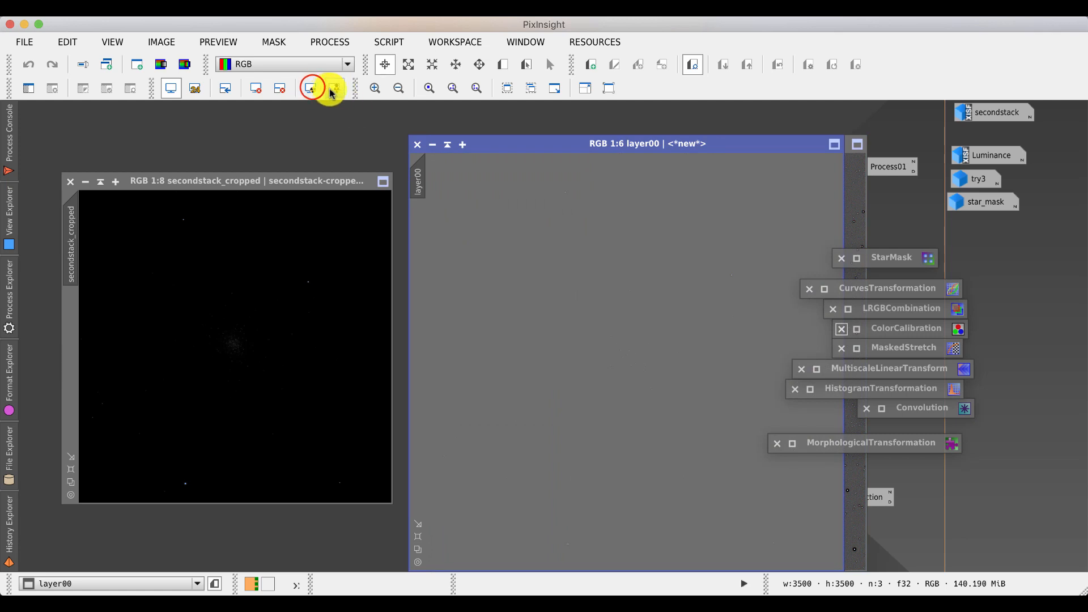
left_click(310, 88)
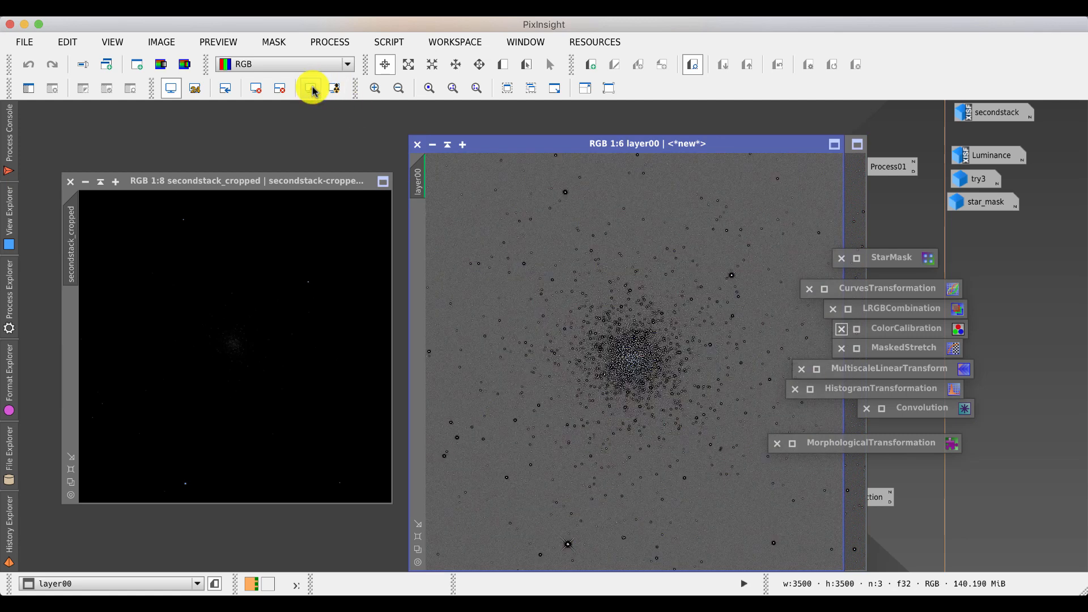
left_click(416, 147)
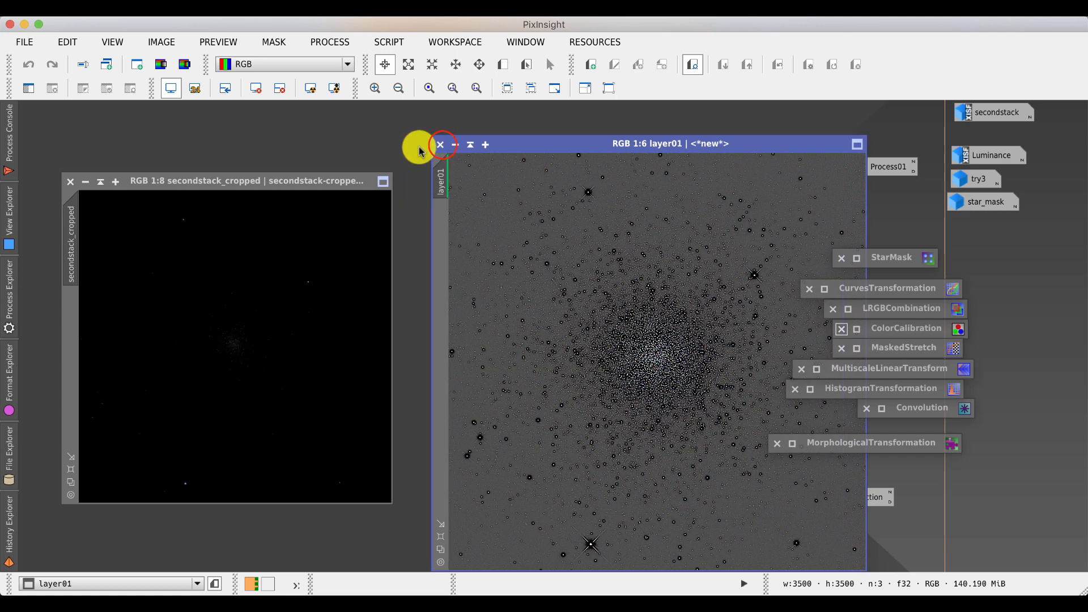
left_click(441, 144)
- Reopen the MultiscaleLinearTransform icon and expand its Detail Layer and Noise Reduction sections
double_click(674, 186)
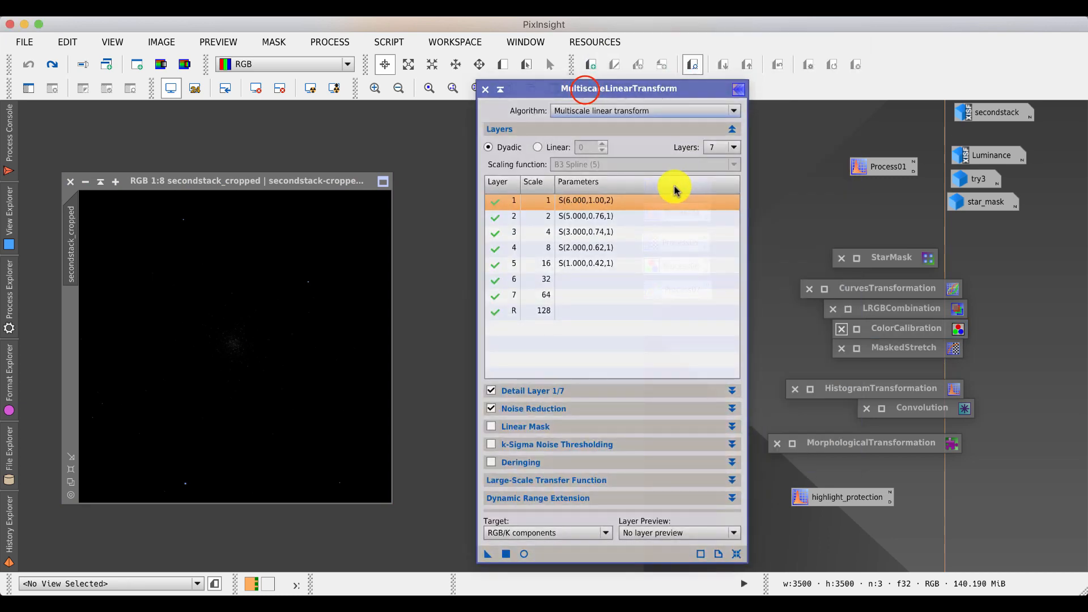
left_click_drag(585, 91, 558, 68)
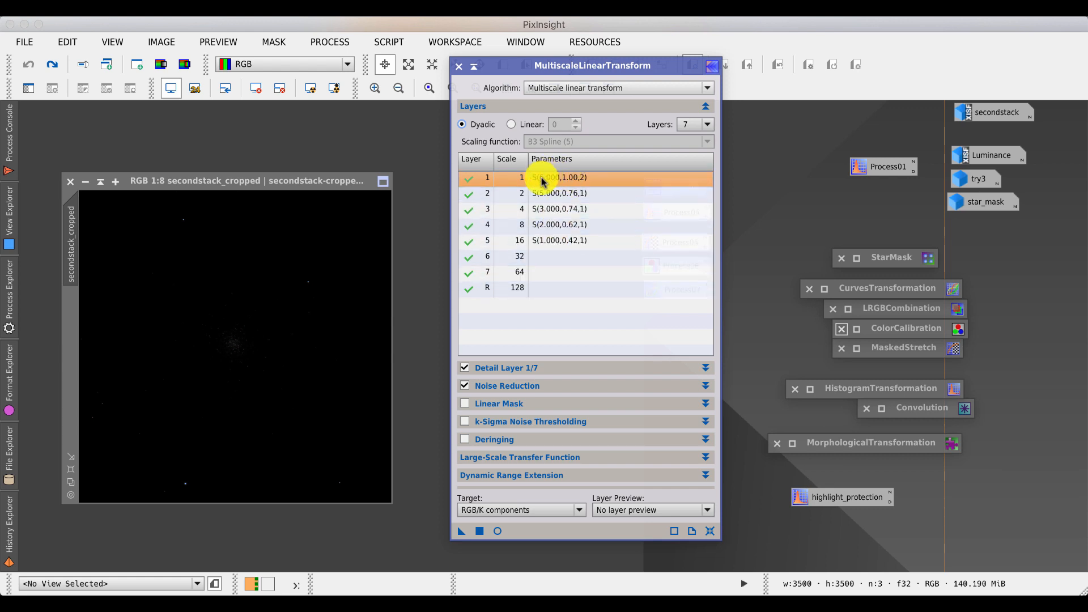
left_click(705, 368)
left_click(706, 405)
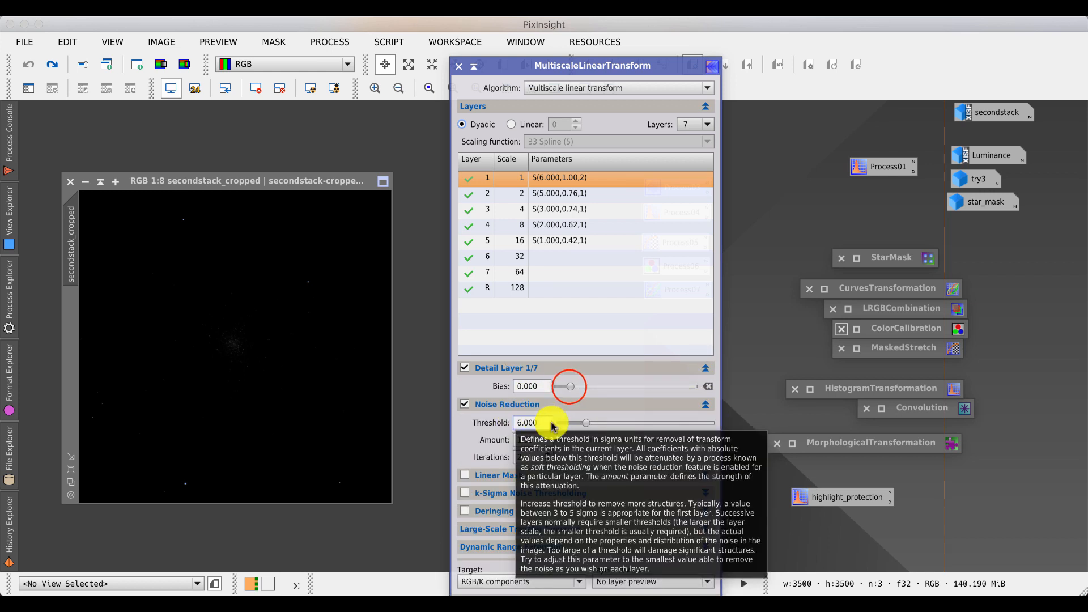
- Try a 0.800 bias on the first detail layer, then reset it
mouse_move(570, 386)
left_mouse_down()
mouse_move(603, 387)
mouse_move(562, 383)
mouse_move(595, 382)
mouse_move(569, 387)
left_mouse_up()
left_click(567, 193)
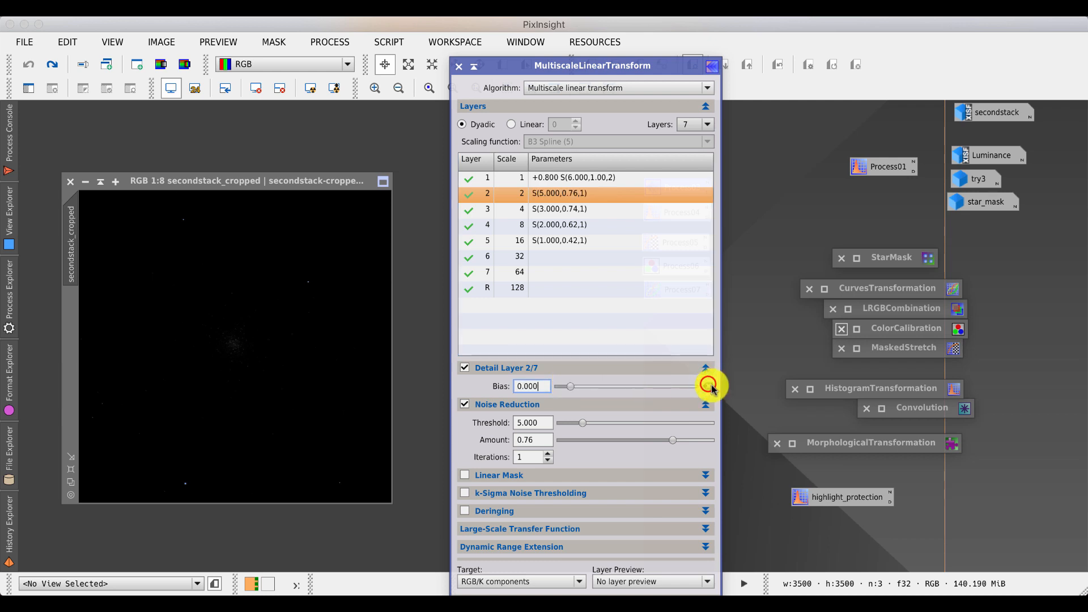
left_click(601, 178)
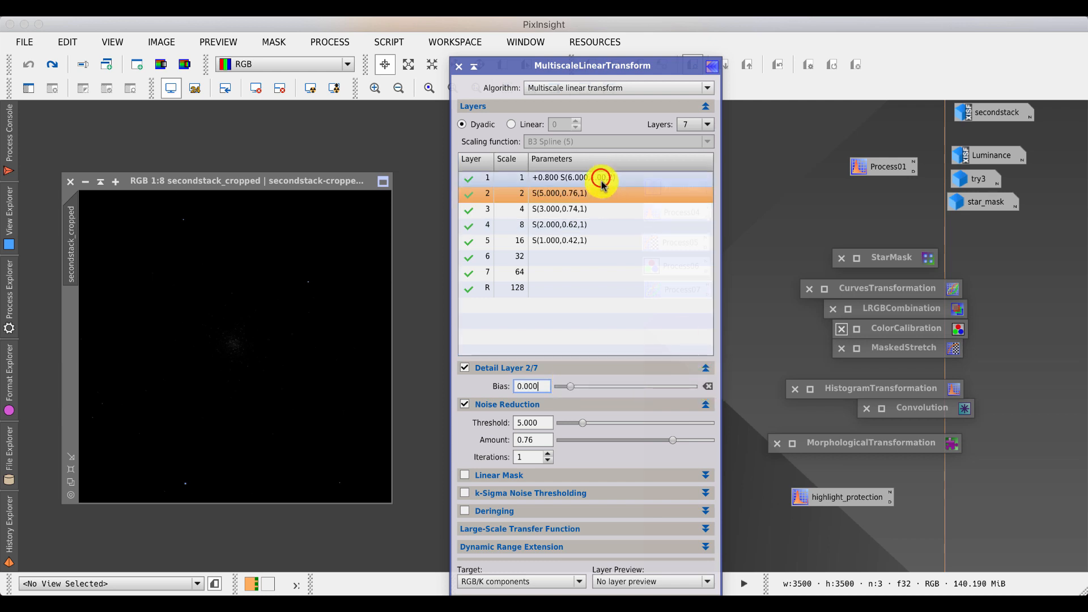
left_click(708, 386)
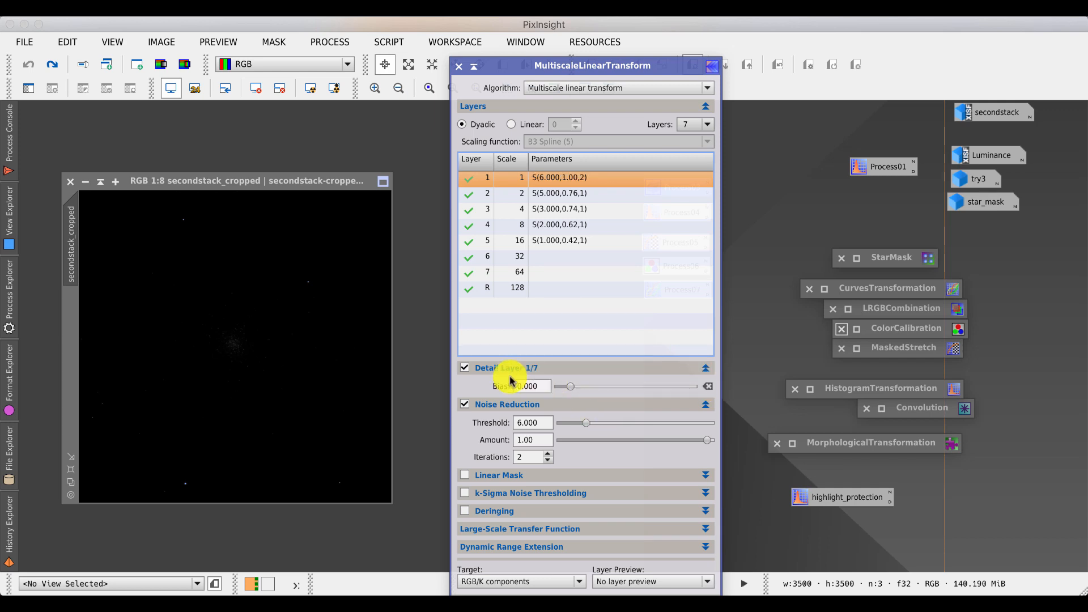
left_click(572, 388)
left_click_drag(572, 387, 568, 386)
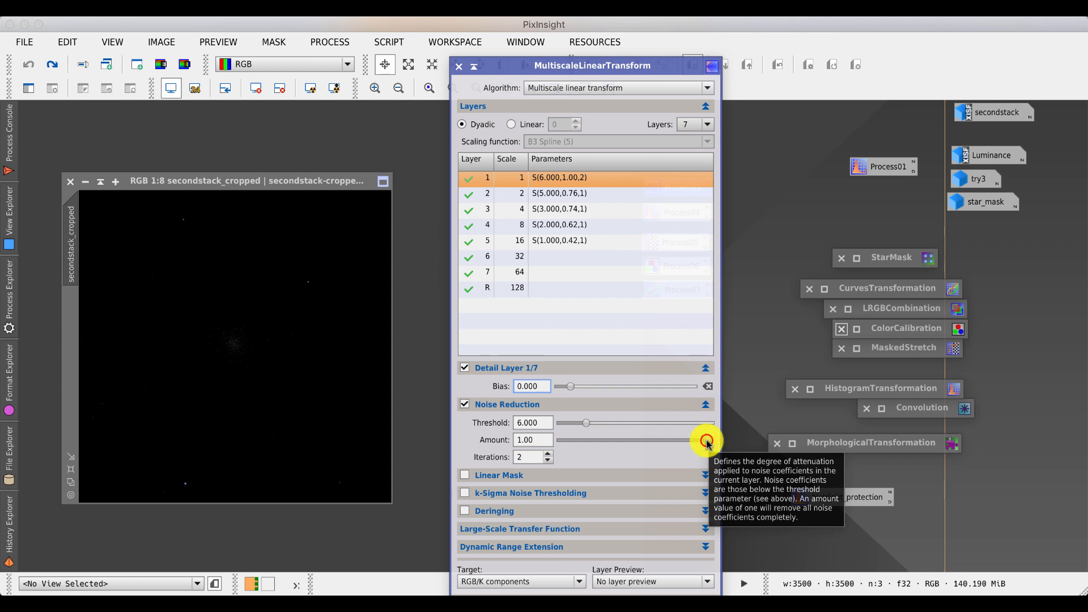
mouse_move(708, 444)
left_mouse_down()
mouse_move(561, 444)
mouse_move(713, 445)
left_mouse_up()
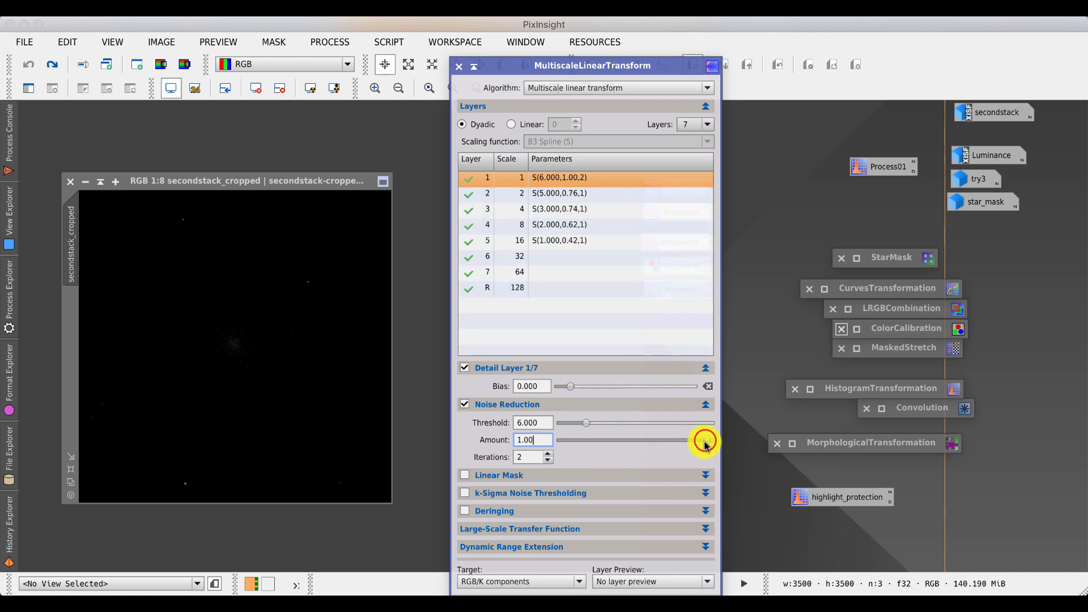
left_click_drag(707, 440, 734, 440)
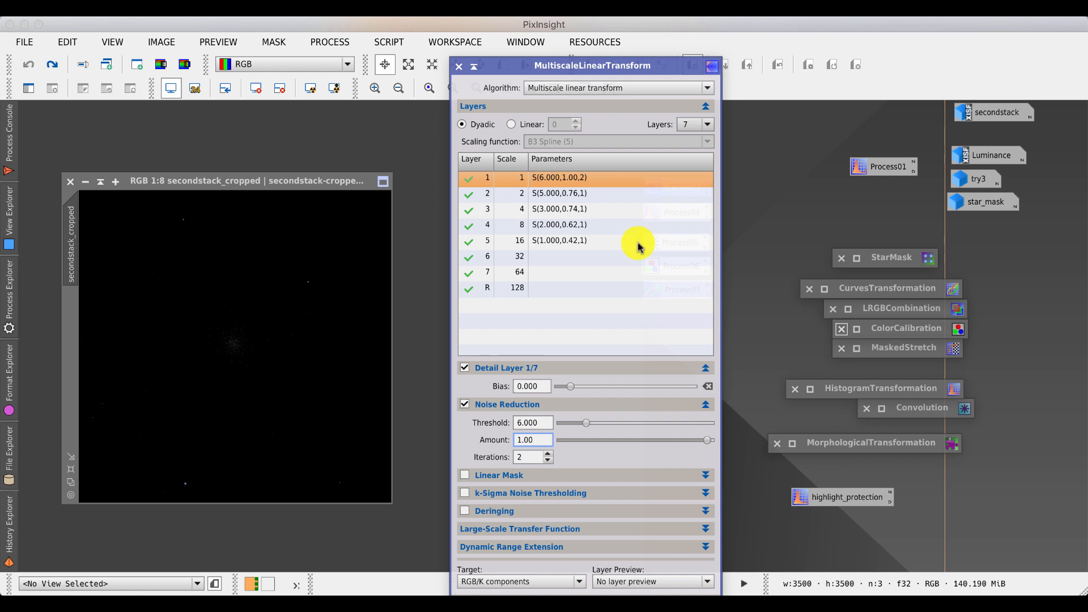
- Expand the Linear Mask section and collapse the Layers section of MultiscaleLinearTransform
left_click_drag(514, 71, 492, 46)
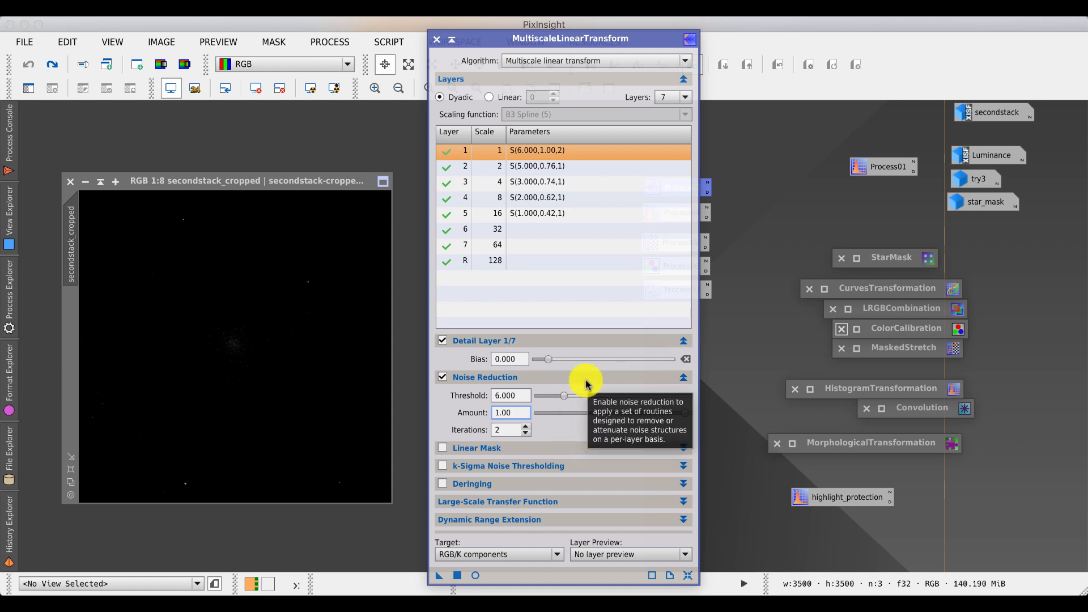
left_click(681, 449)
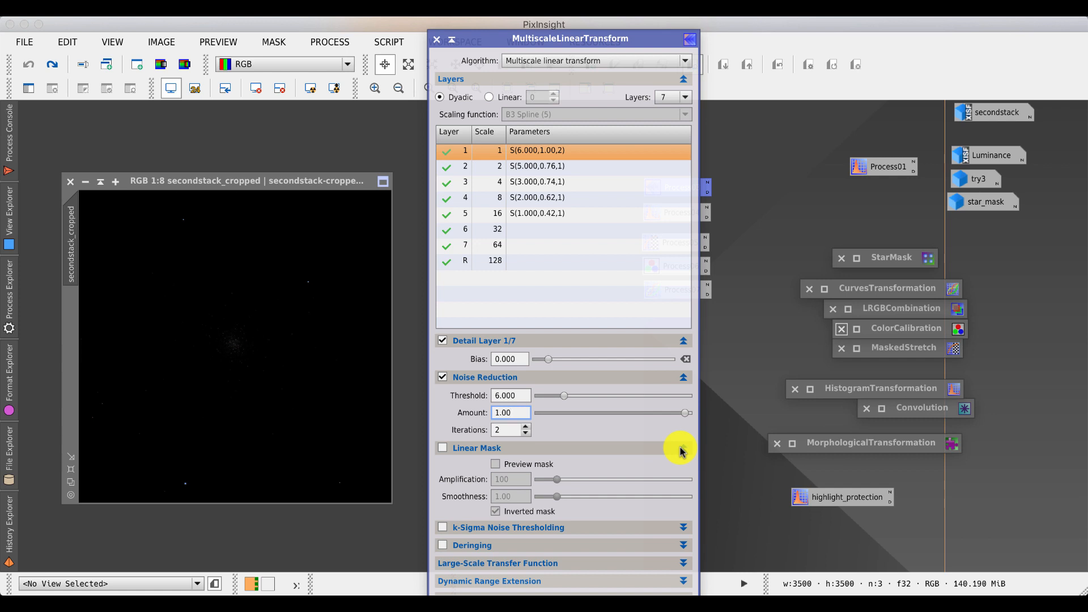
left_click(685, 78)
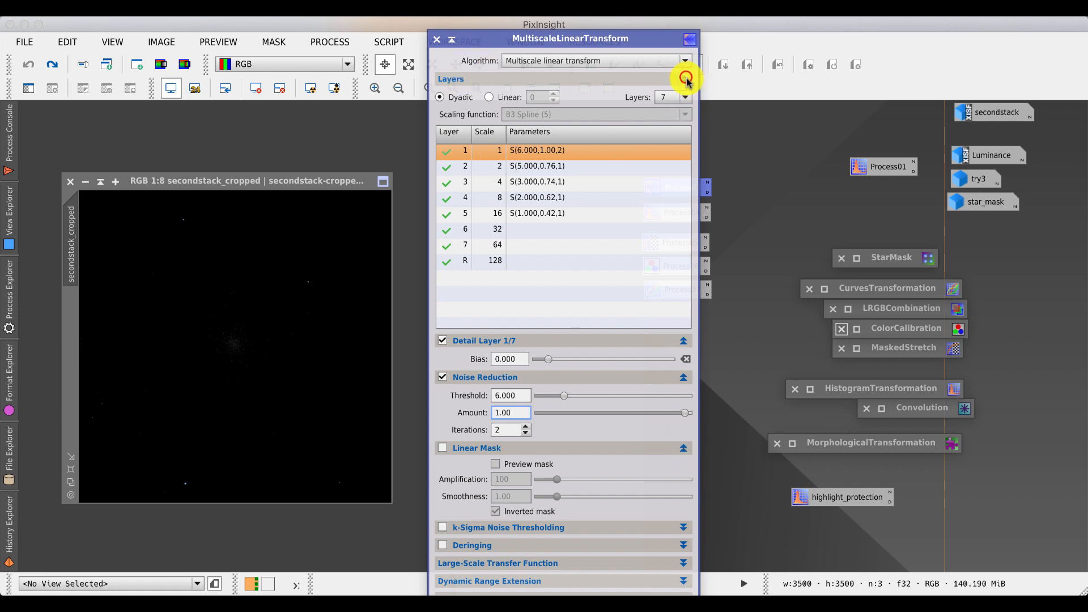
left_click_drag(496, 38, 772, 88)
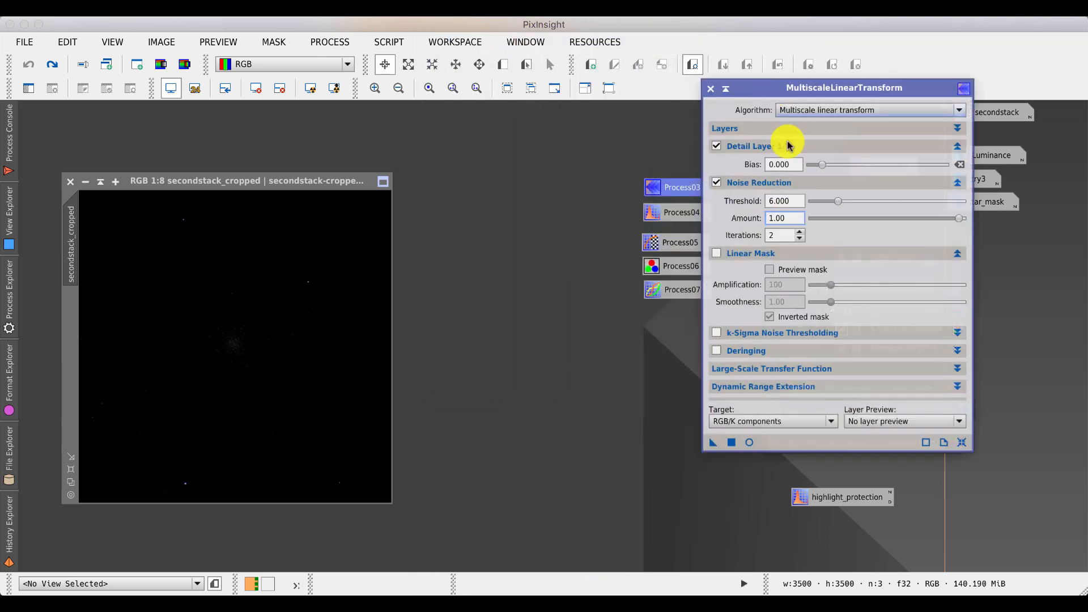
- Enable the linear mask with mask preview in a real-time preview, toggling the inverted mask off and on
left_click(716, 254)
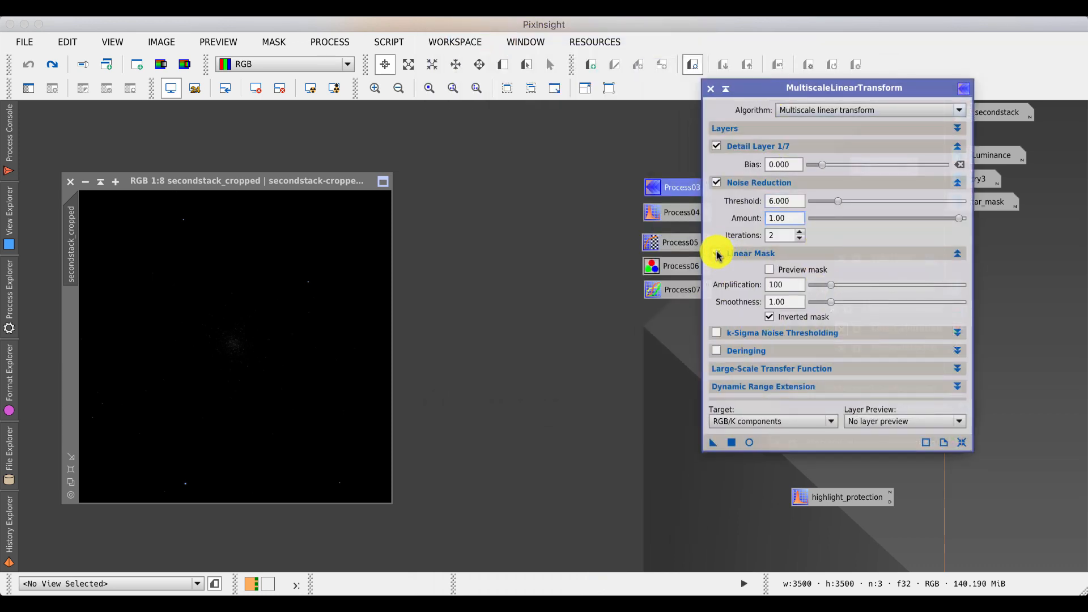
left_click(770, 269)
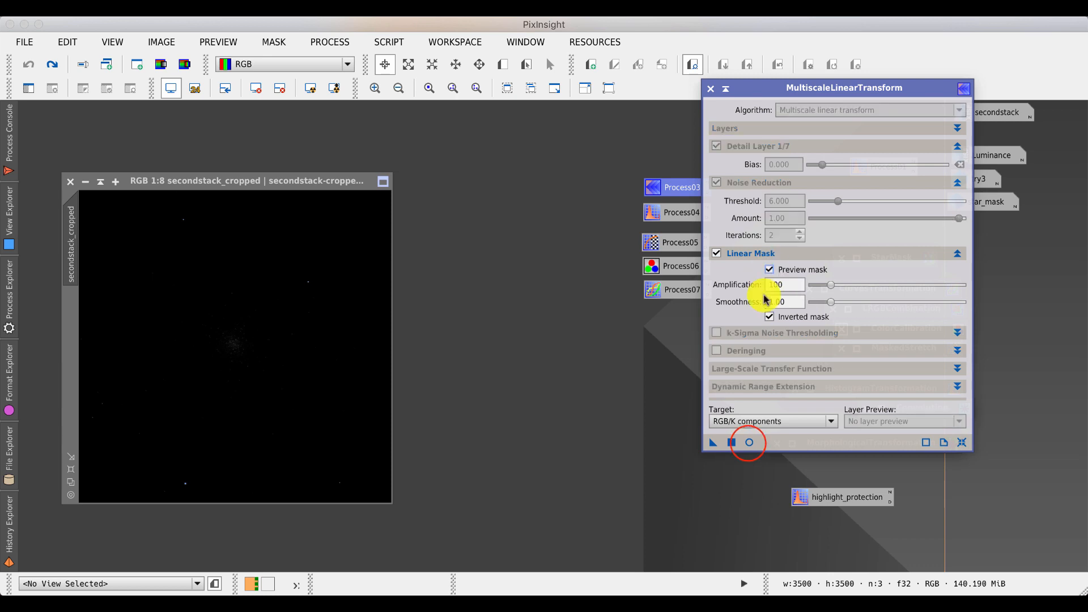
left_click(749, 442)
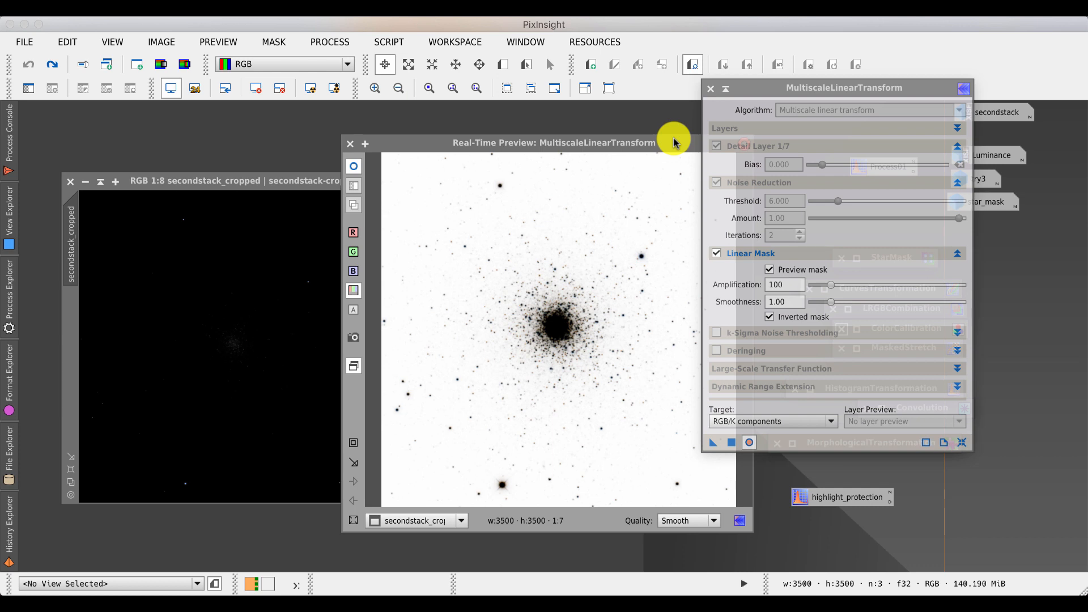
left_click(769, 316)
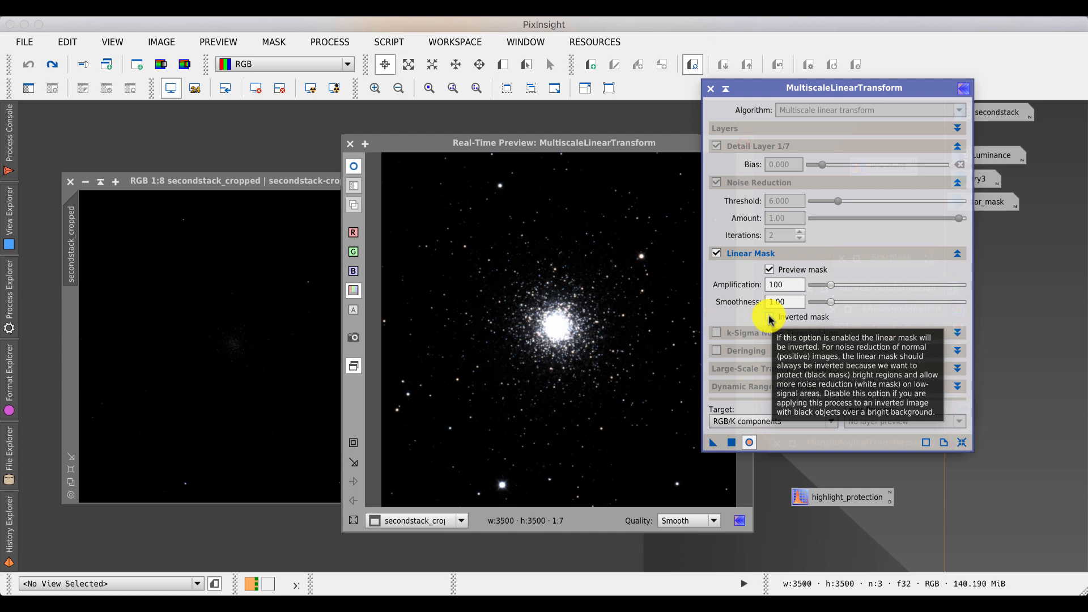
left_click(771, 317)
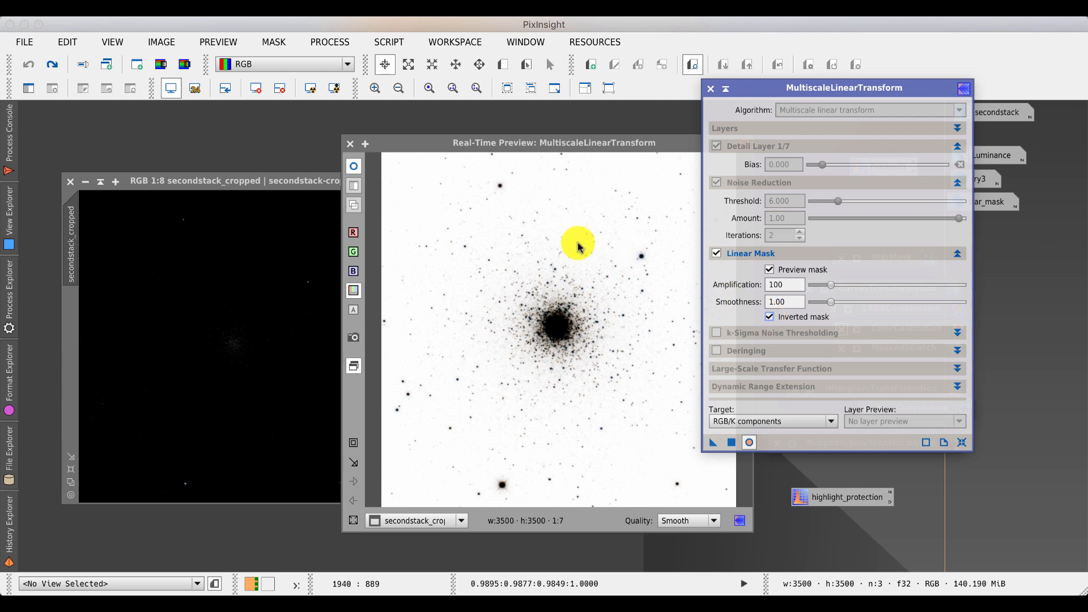
- Set the linear mask amplification to 1000 and smoothness to 2.00, then close the dialog and real-time preview
left_click(830, 285)
left_click_drag(830, 286, 845, 303)
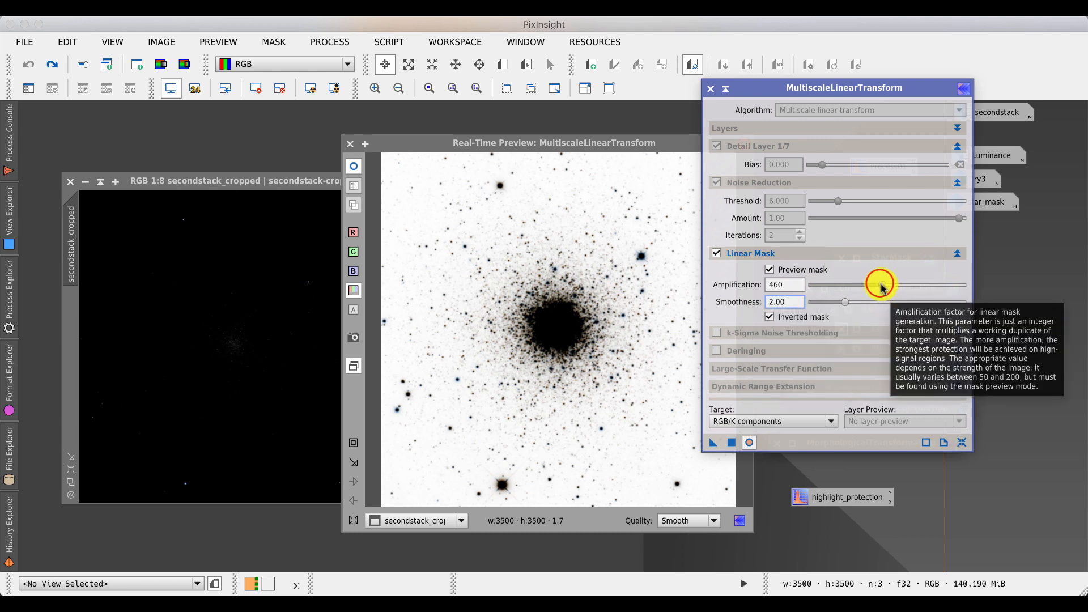
left_click_drag(883, 288, 808, 290)
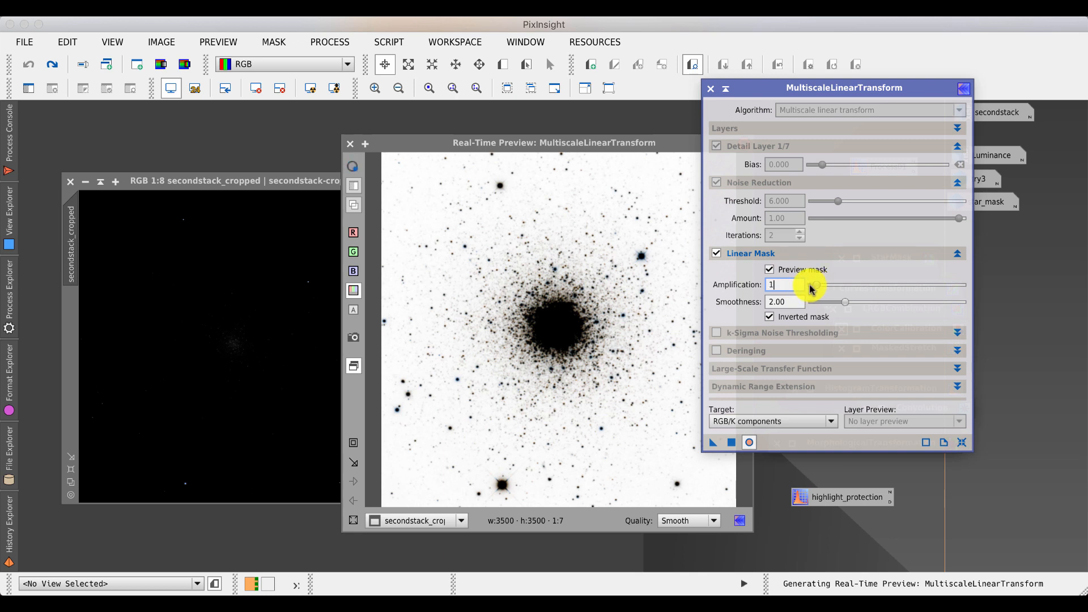
left_click_drag(810, 289, 975, 290)
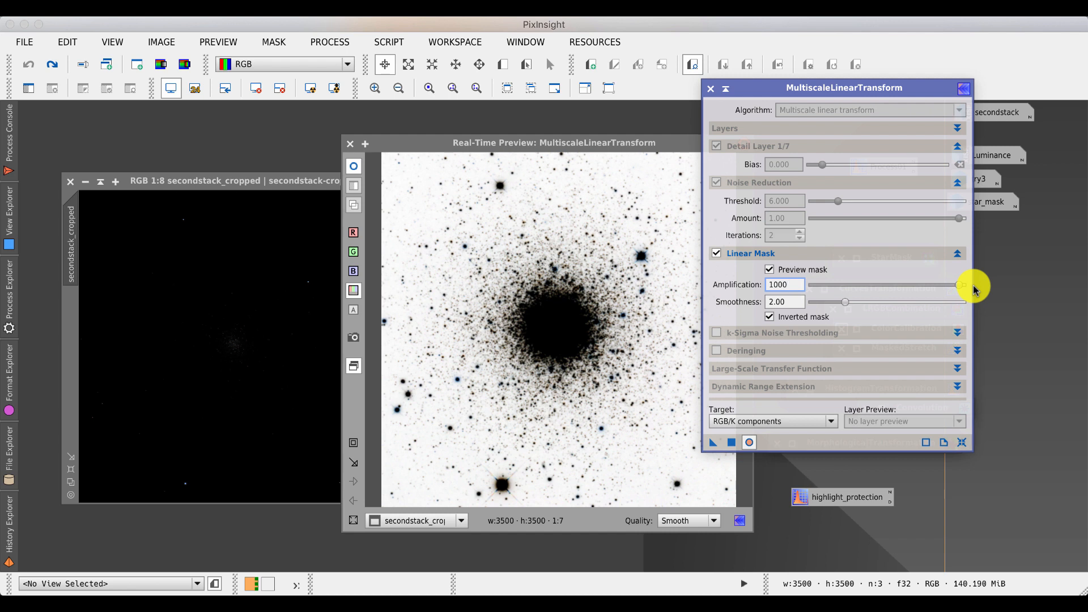
left_click(710, 91)
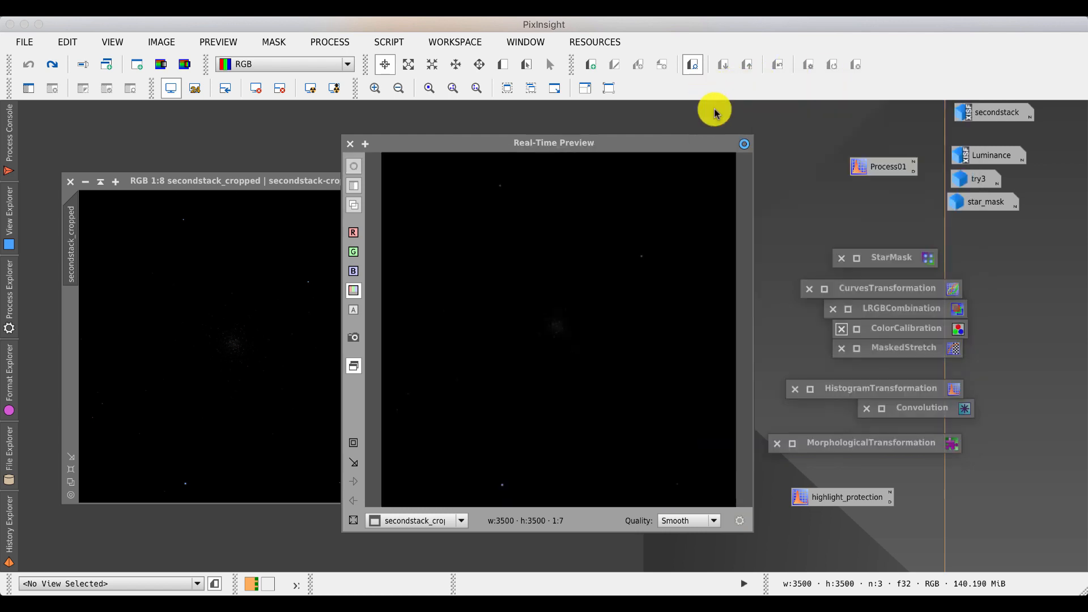
left_click(350, 143)
- Reopen the saved MultiscaleLinearTransform and create Preview01 on a star field left of the cluster core
double_click(677, 187)
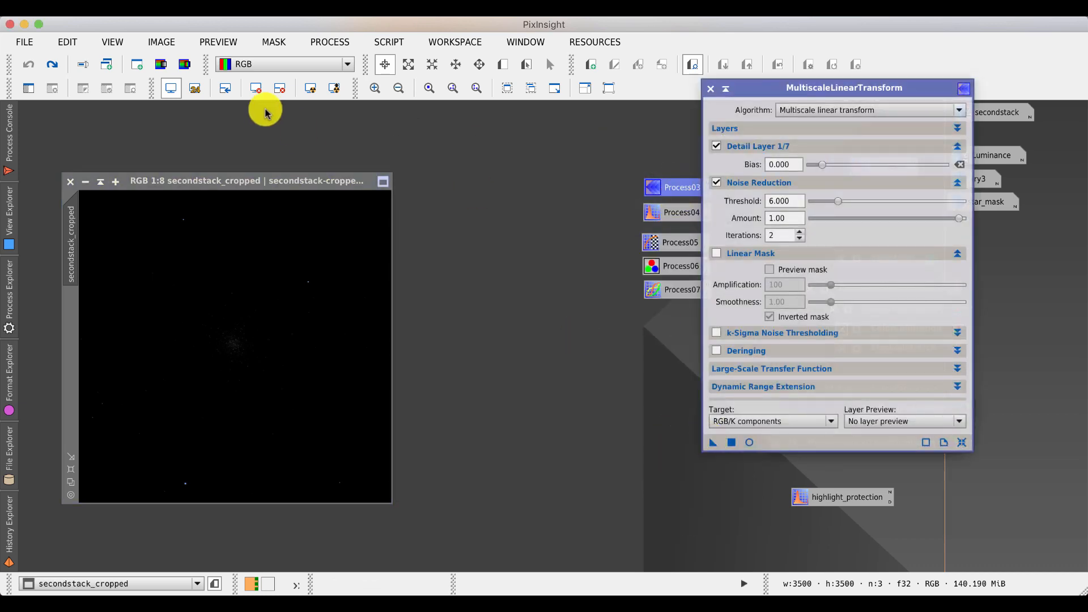
left_click(310, 88)
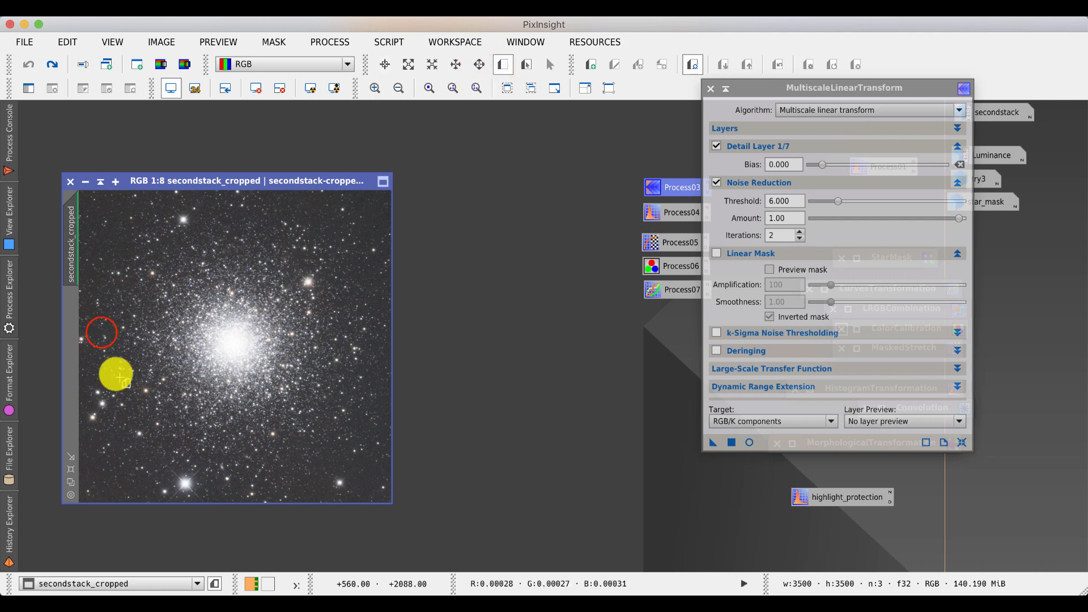
left_click_drag(101, 332, 150, 384)
left_click(69, 306)
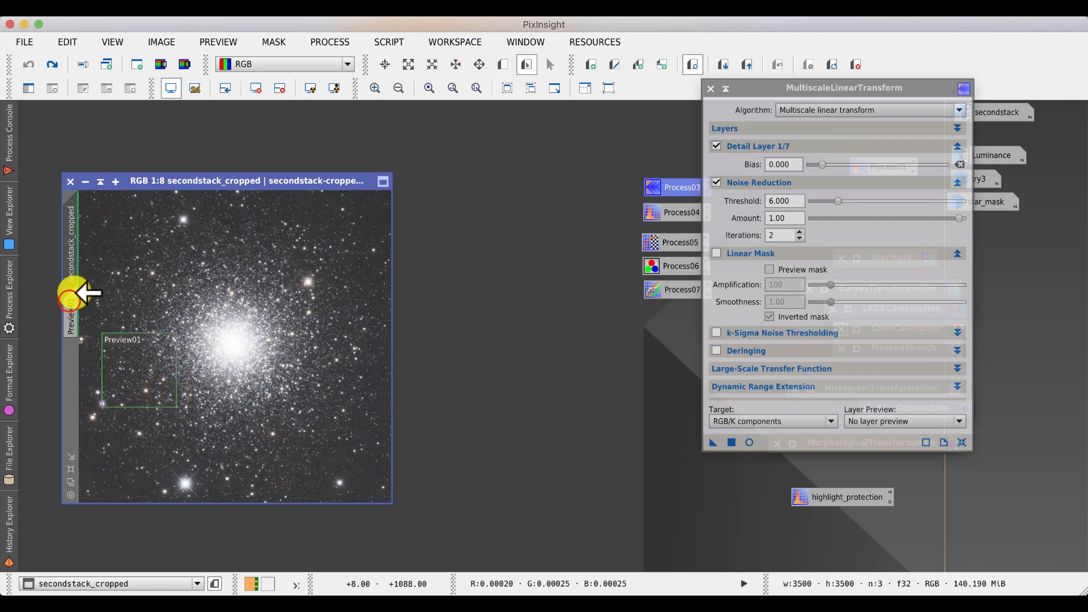
- Apply the MultiscaleLinearTransform noise reduction to Preview01
left_click(731, 442)
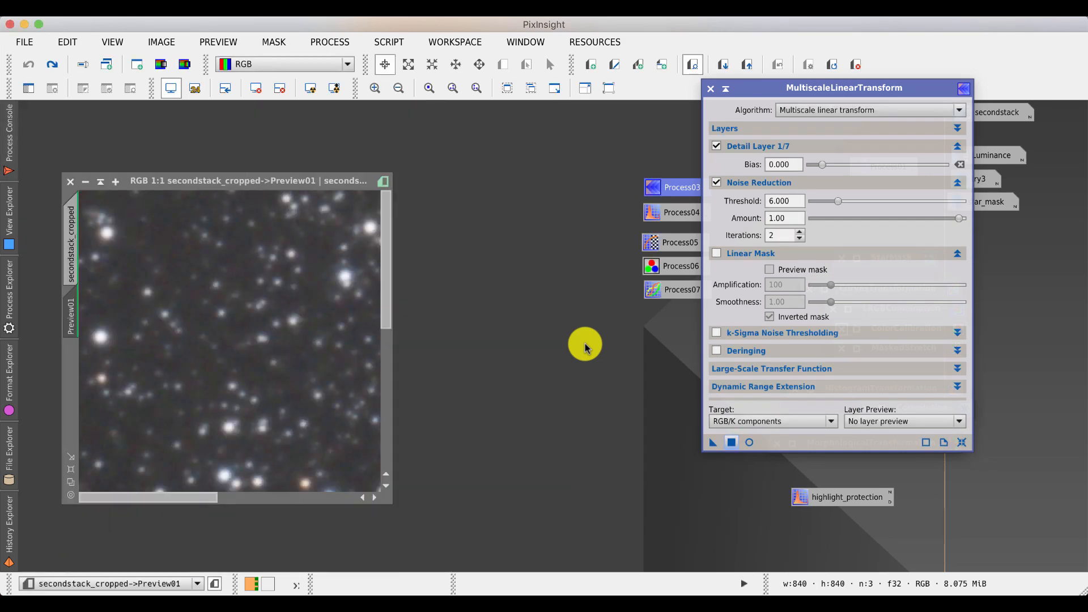
left_click(190, 182)
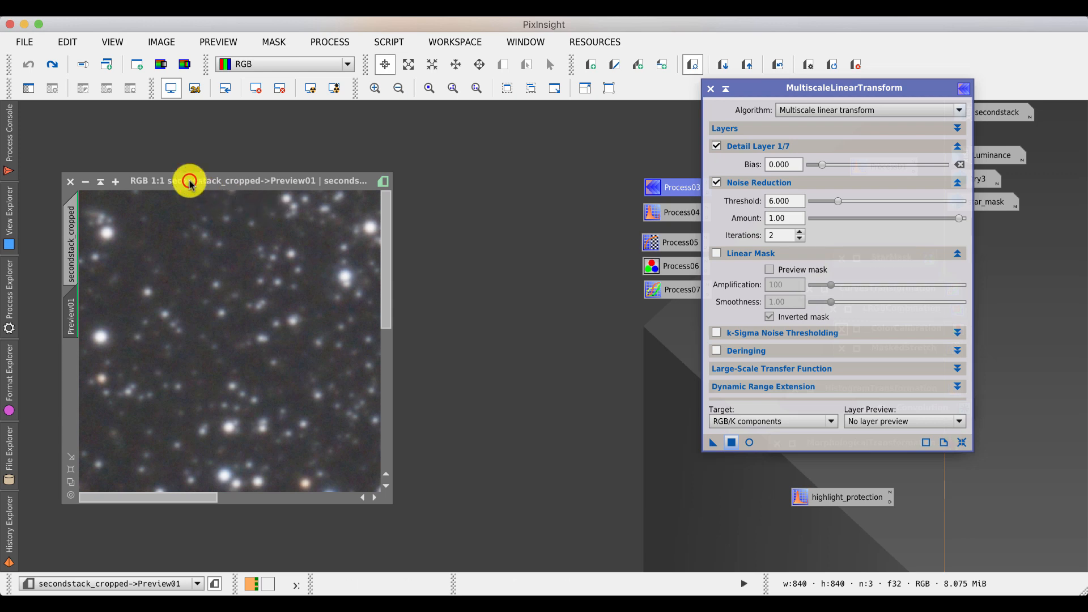
left_click_drag(190, 182, 383, 187)
- Toggle Preview01 between its original and noise-reduced states to compare them
left_click(780, 64)
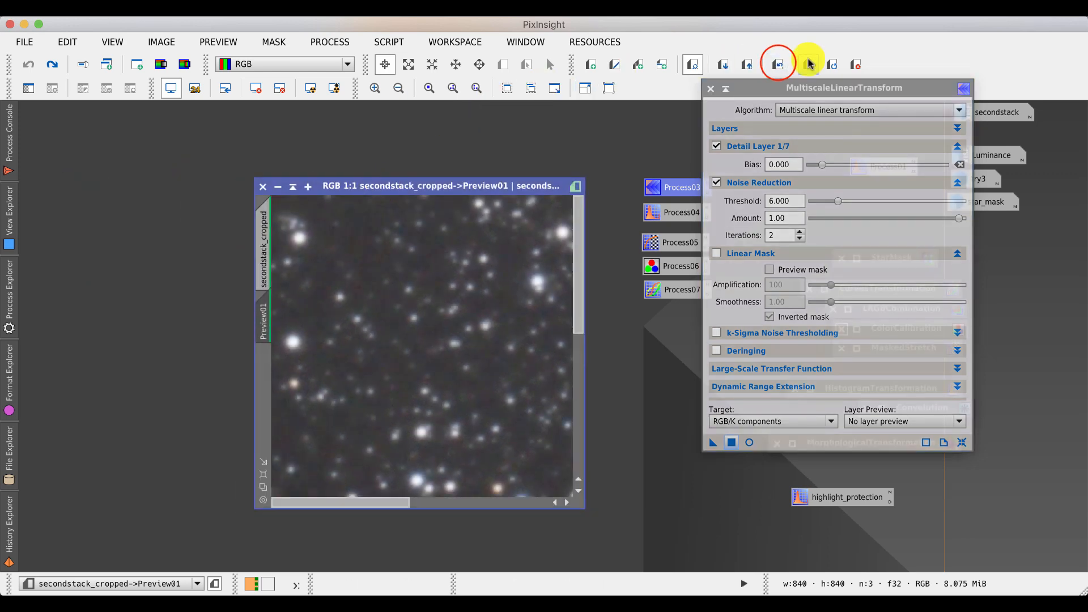
left_click(779, 64)
left_click(779, 64)
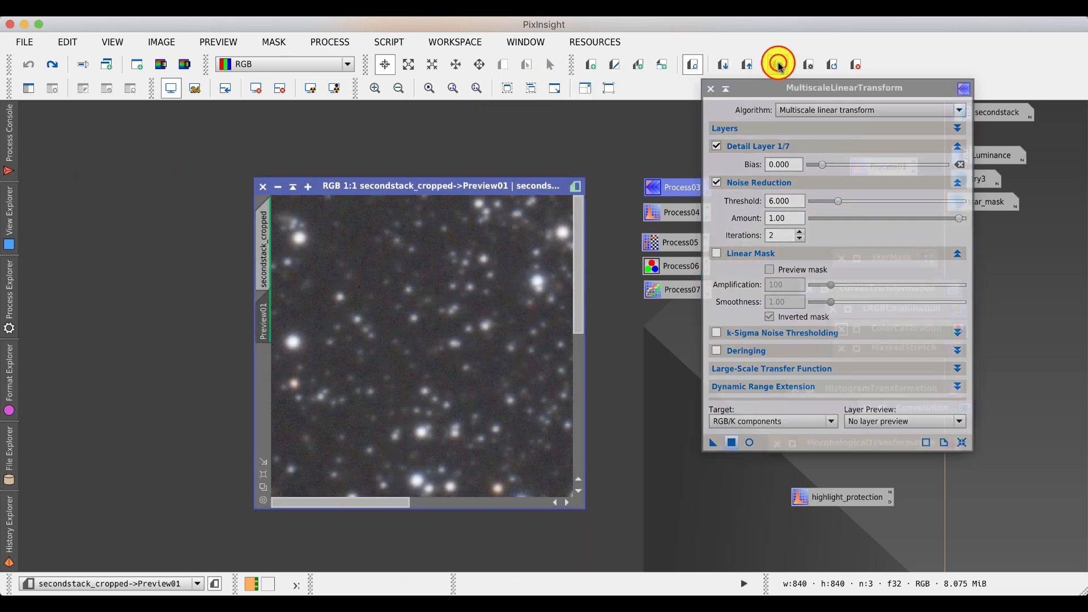
left_click(779, 64)
left_click(779, 64)
left_click(779, 64)
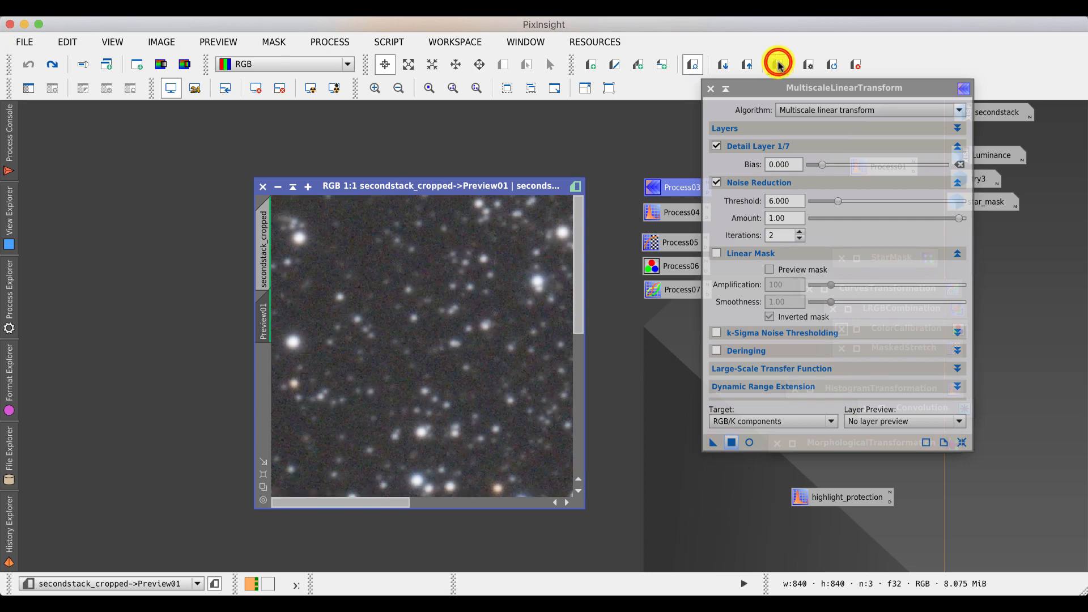
left_click(779, 64)
left_click(779, 64)
left_click(778, 64)
left_click(779, 64)
left_click(778, 64)
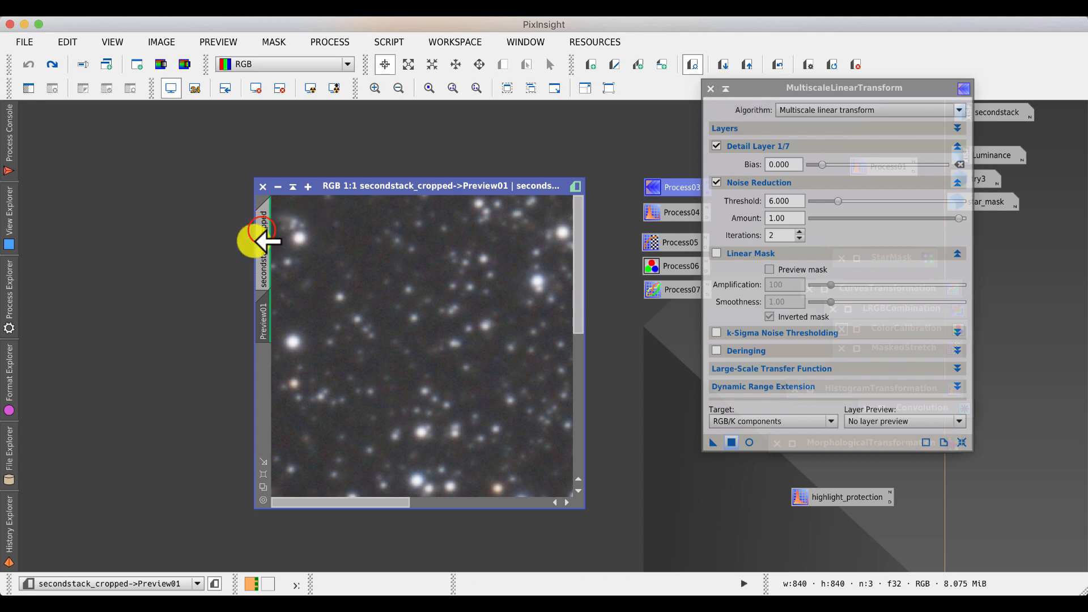
- Apply MultiscaleLinearTransform to the full secondstack_cropped image
left_click(264, 232)
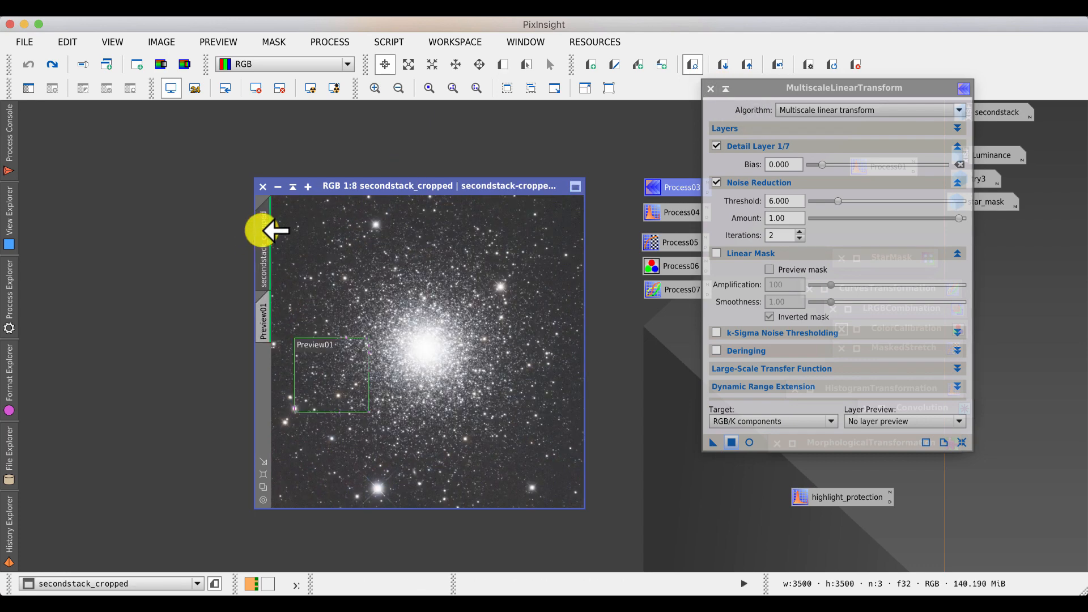
left_click(732, 443)
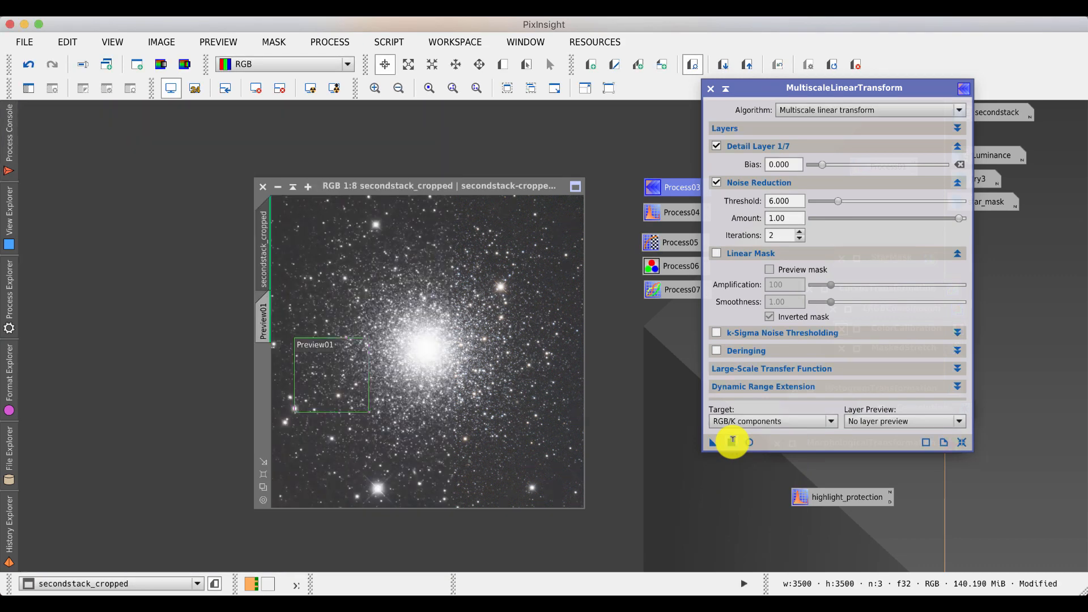
- Open the saved HistogramTransformation process icon Process04
left_click_drag(482, 182, 376, 170)
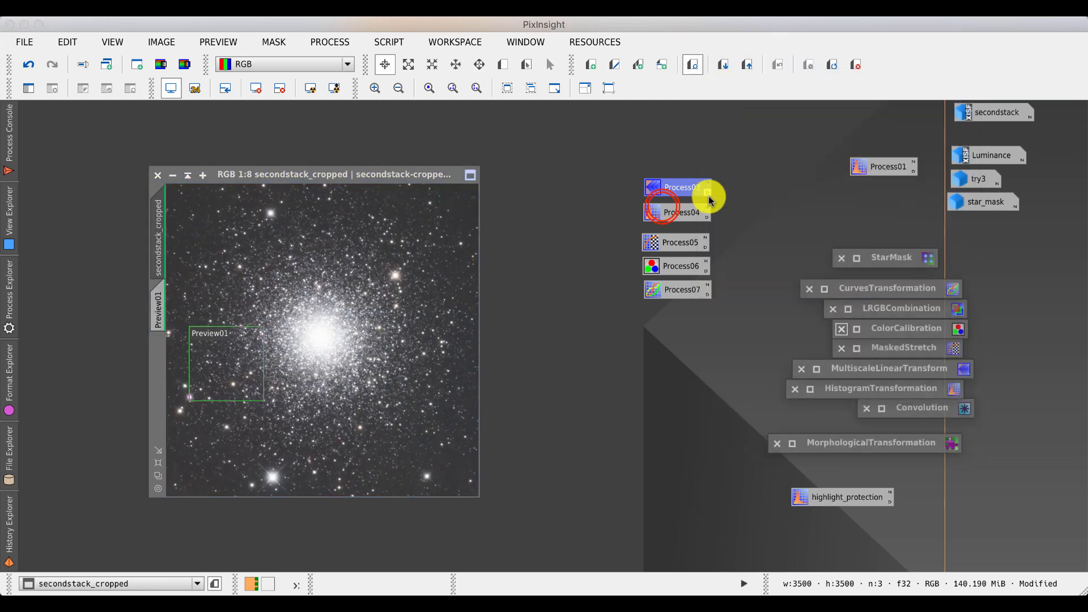
left_click_drag(657, 207, 664, 210)
double_click(663, 211)
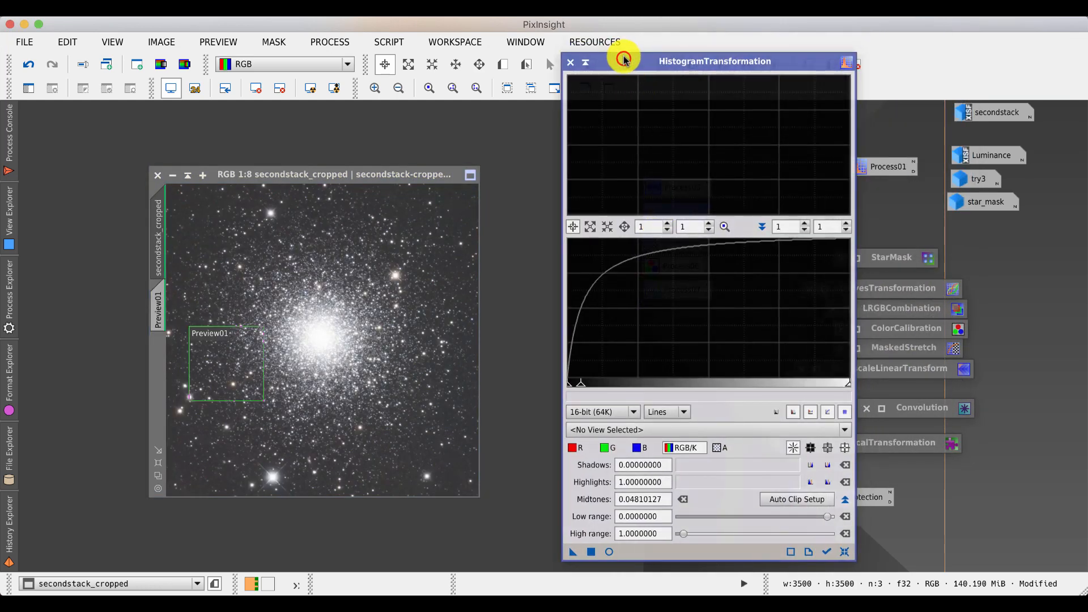
left_click_drag(619, 56, 442, 55)
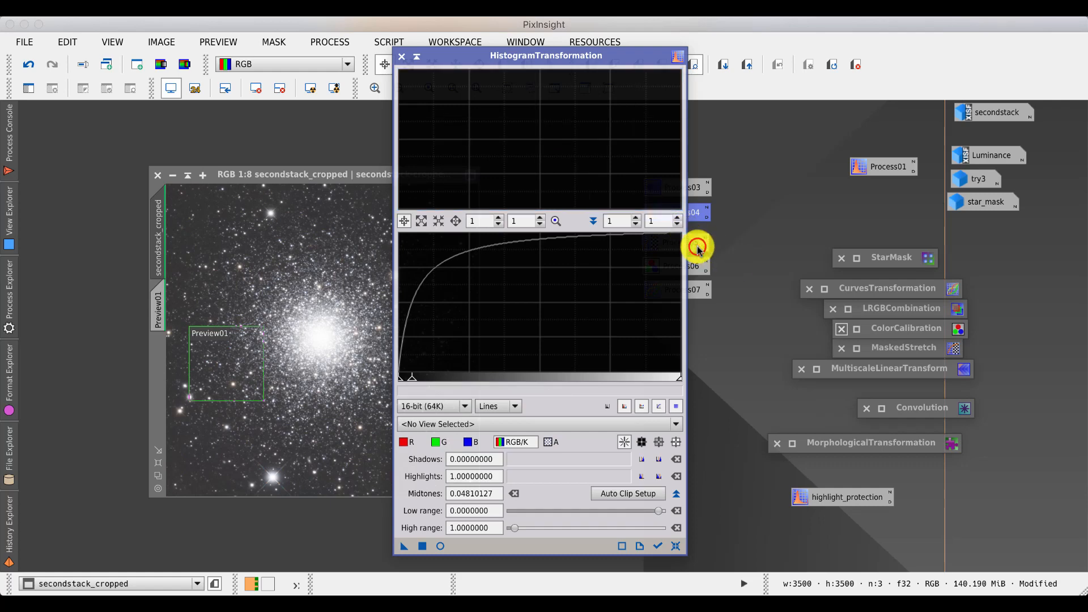
- Open the saved MaskedStretch process icon and reset the image's screen stretch
double_click(693, 241)
left_click_drag(583, 209, 790, 122)
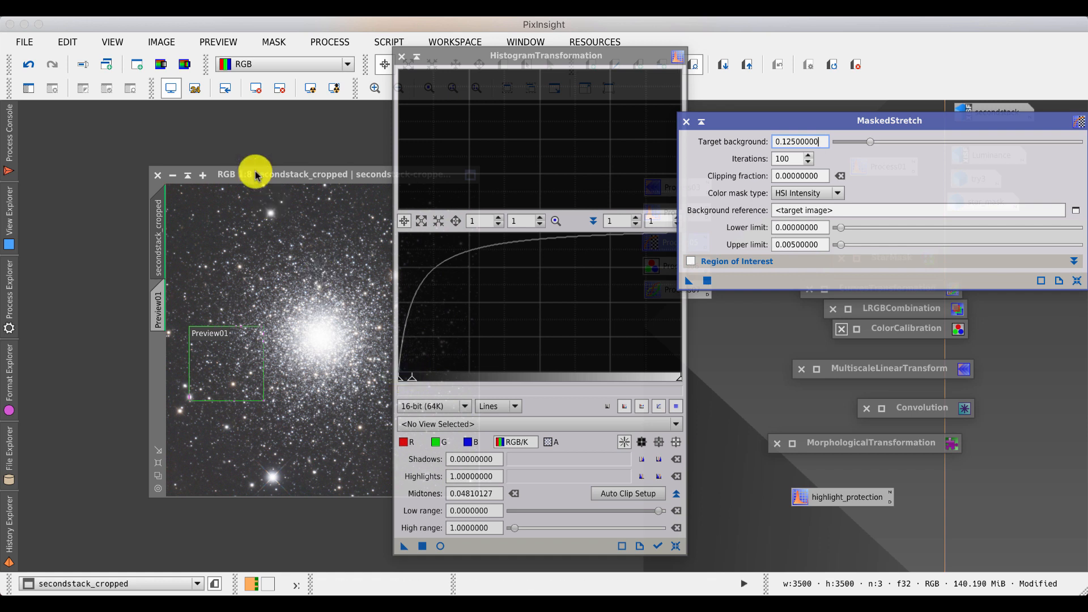
left_click(258, 91)
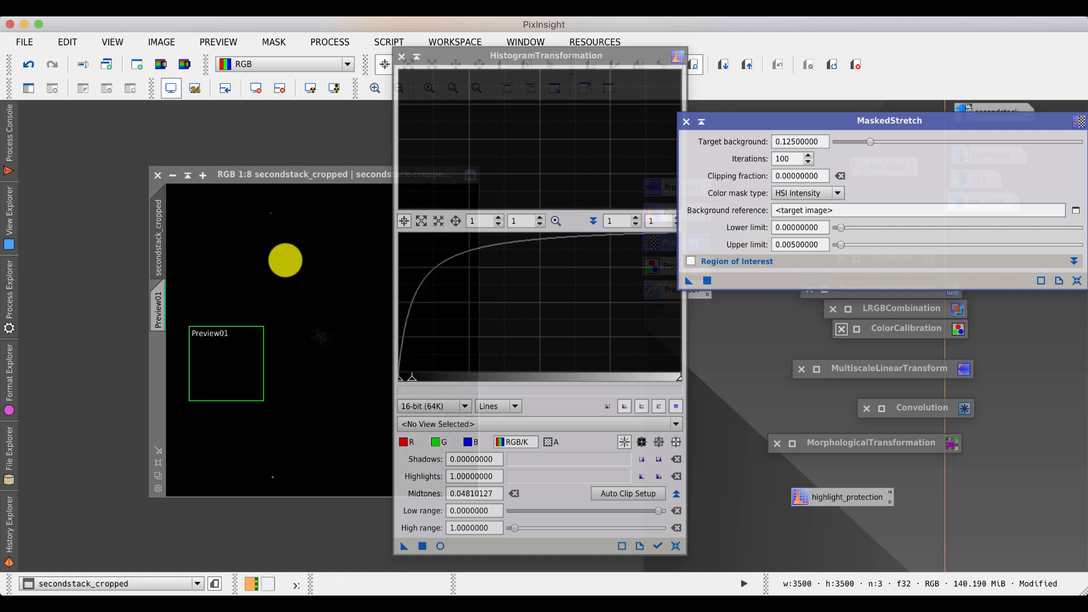
- Apply the HistogramTransformation stretch to secondstack_cropped and tidy away the HistogramTransformation and MaskedStretch windows
left_click(421, 547)
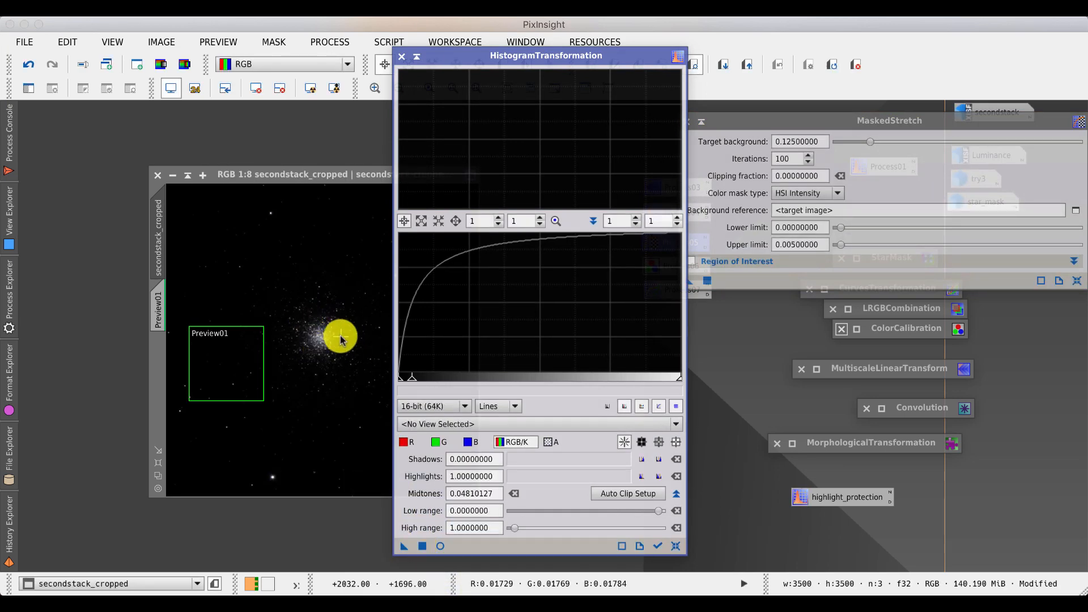
left_click(312, 177)
left_click_drag(312, 176, 248, 175)
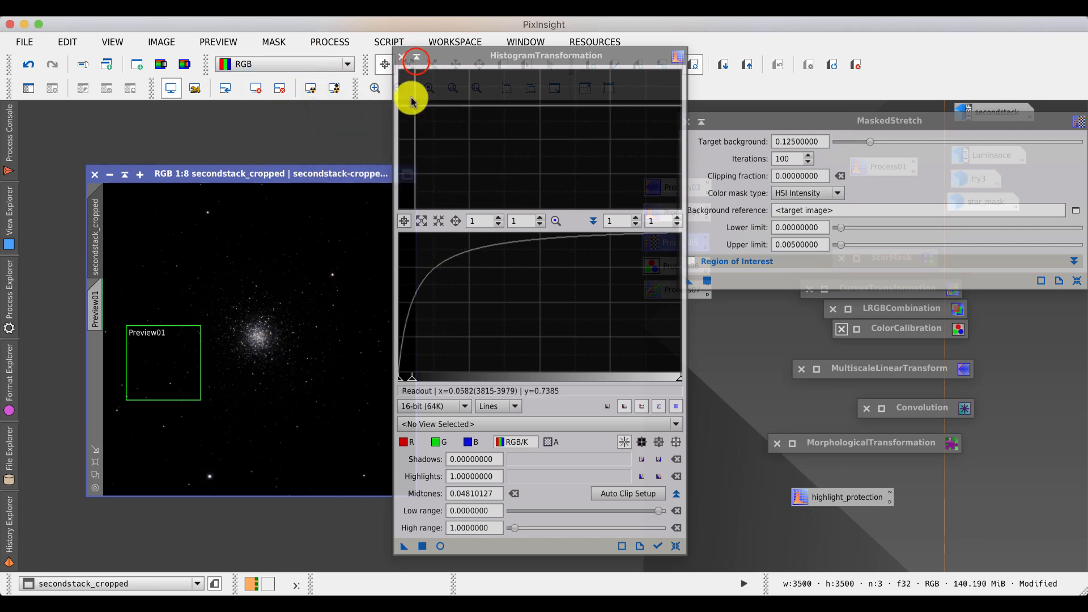
left_click(417, 56)
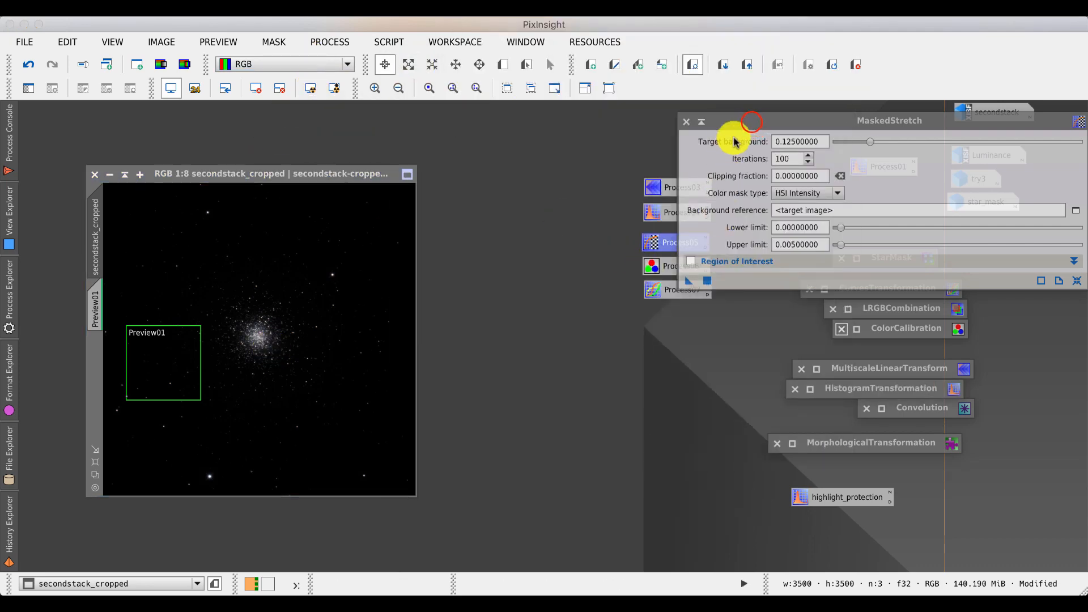
left_click_drag(731, 122, 532, 190)
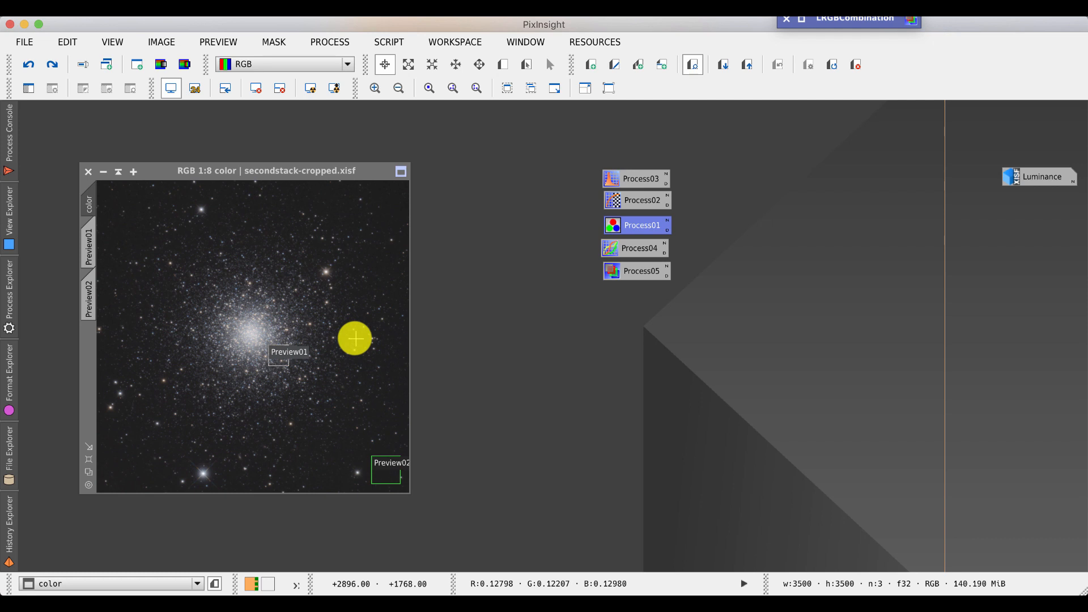
- Open the saved ColorCalibration icon and apply it to the color image, using Preview01 as white reference and Preview02 as background reference
double_click(640, 225)
left_click_drag(748, 196, 595, 95)
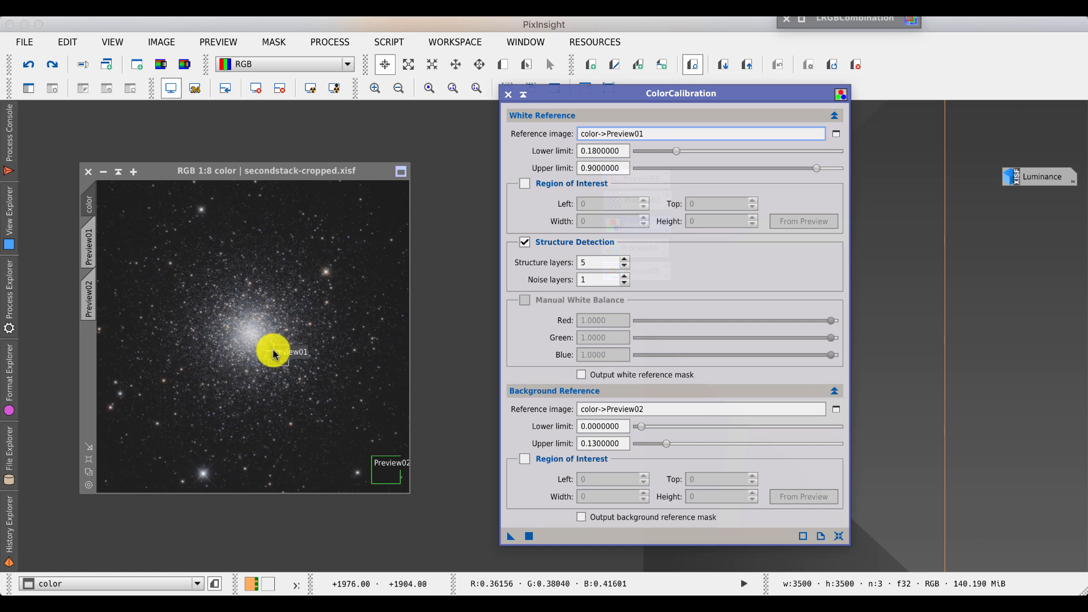
left_click(89, 241)
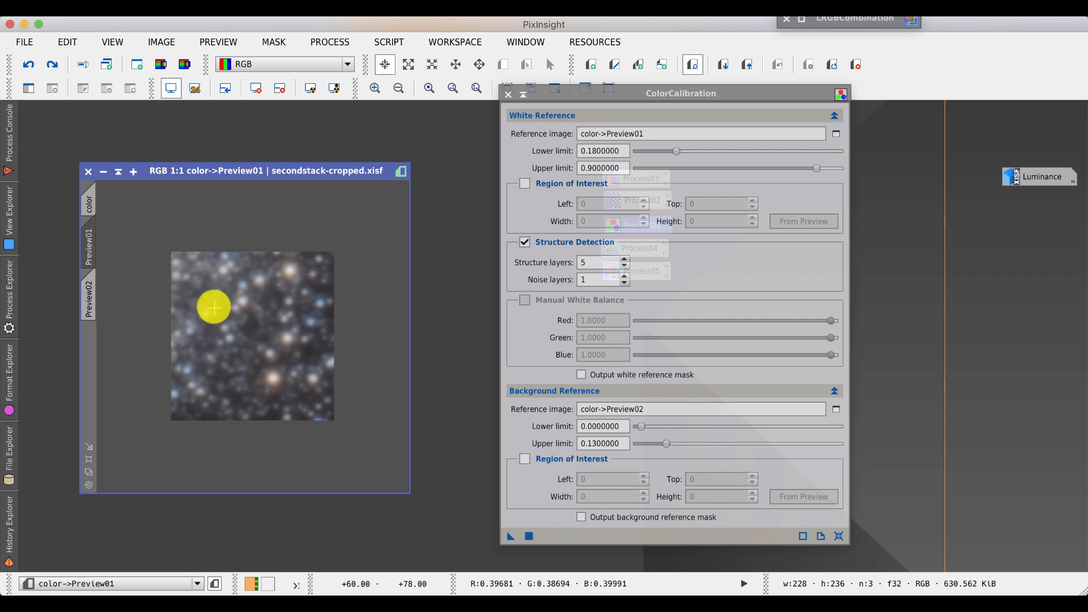
left_click(91, 199)
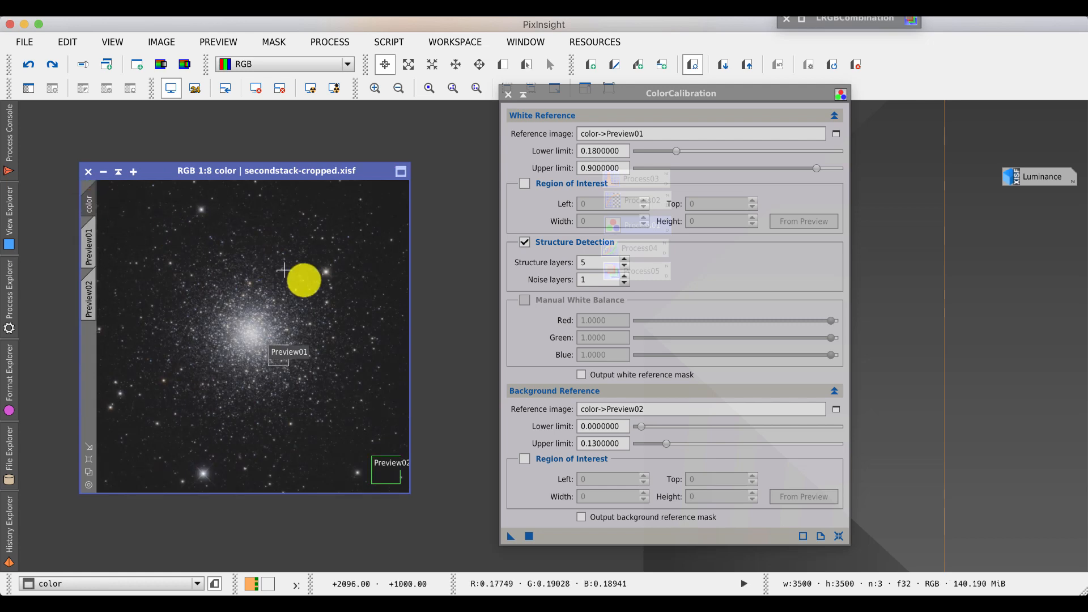
left_click(529, 536)
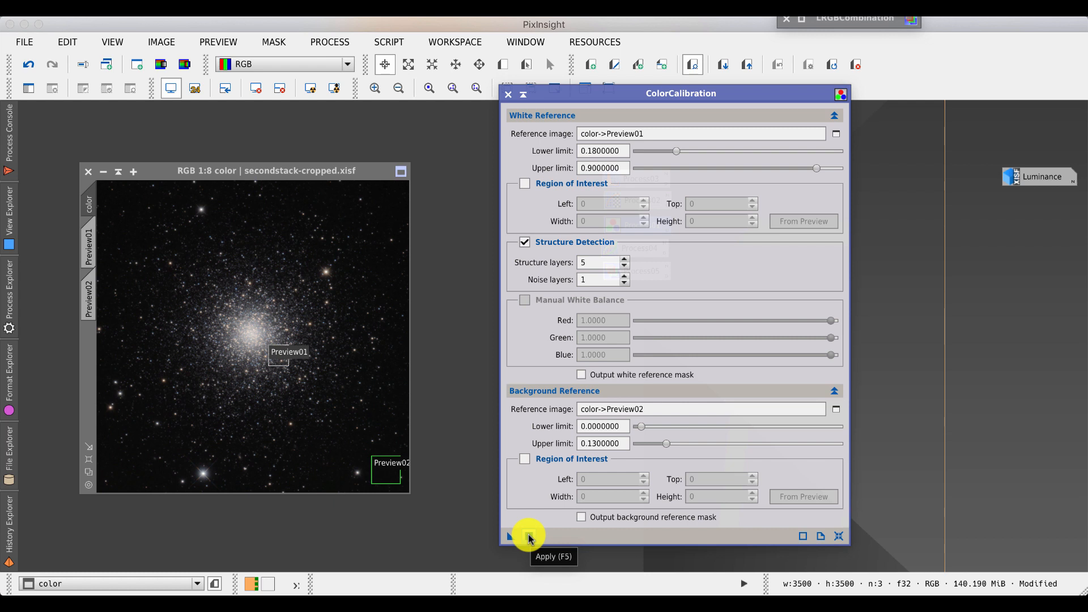
left_click(524, 94)
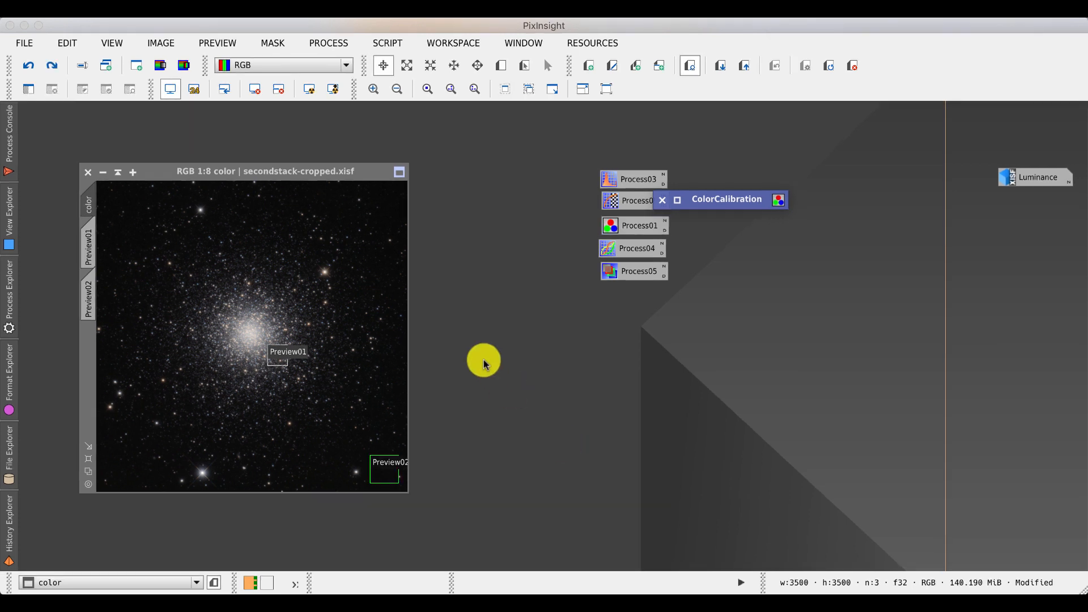
- Open CurvesTransformation and reset its curves
left_click(325, 44)
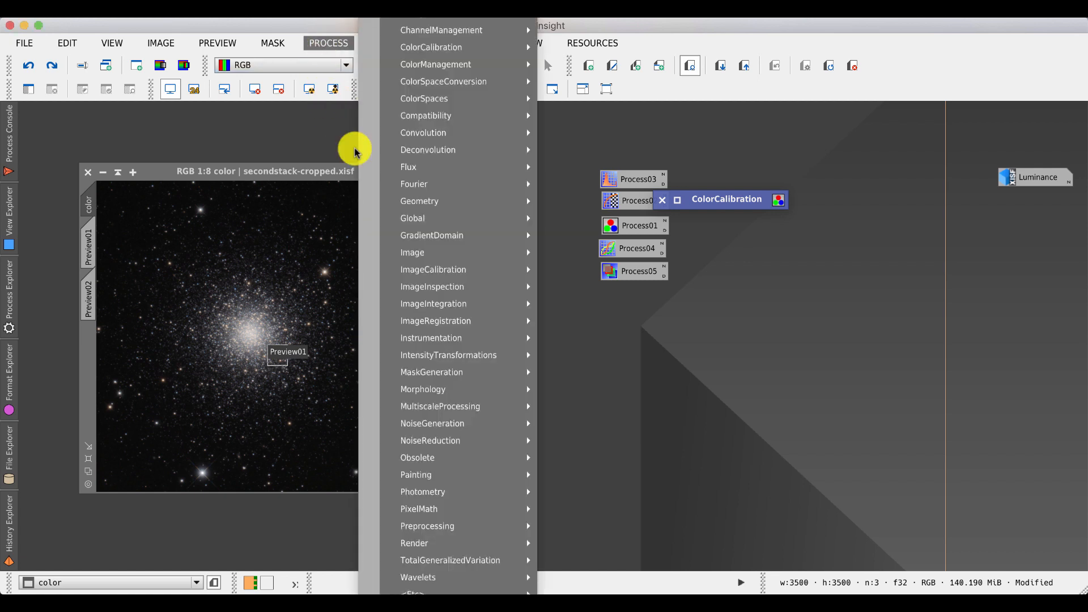
mouse_move(472, 362)
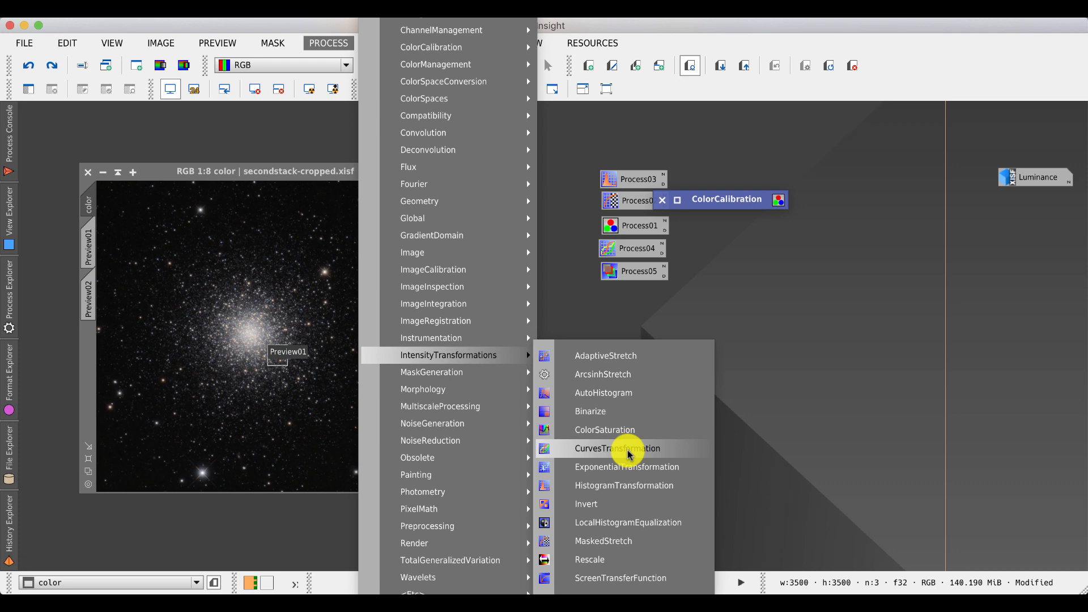
left_click(629, 449)
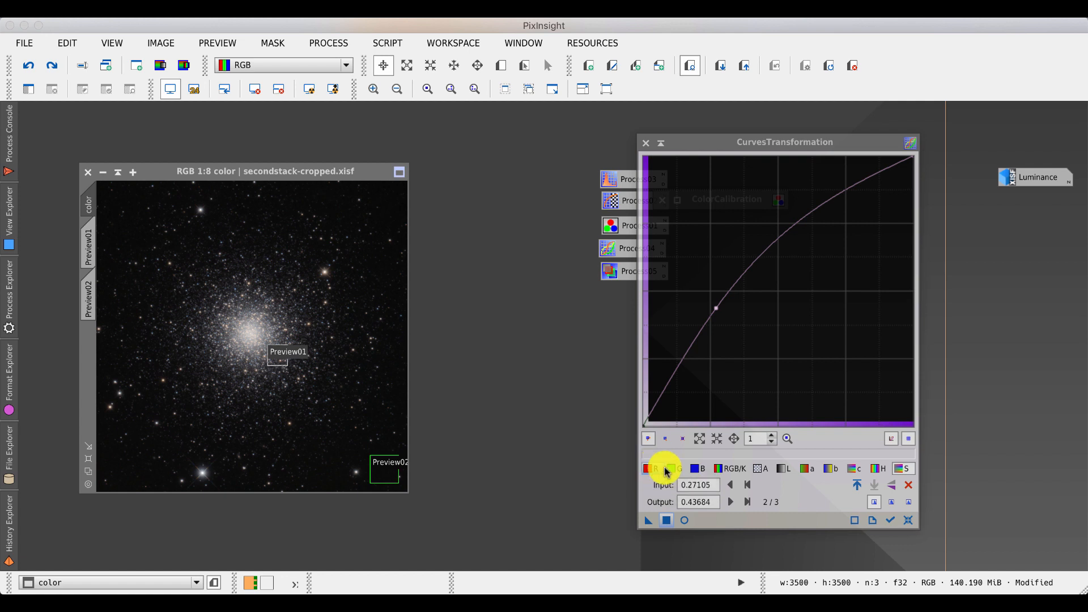
left_click(909, 486)
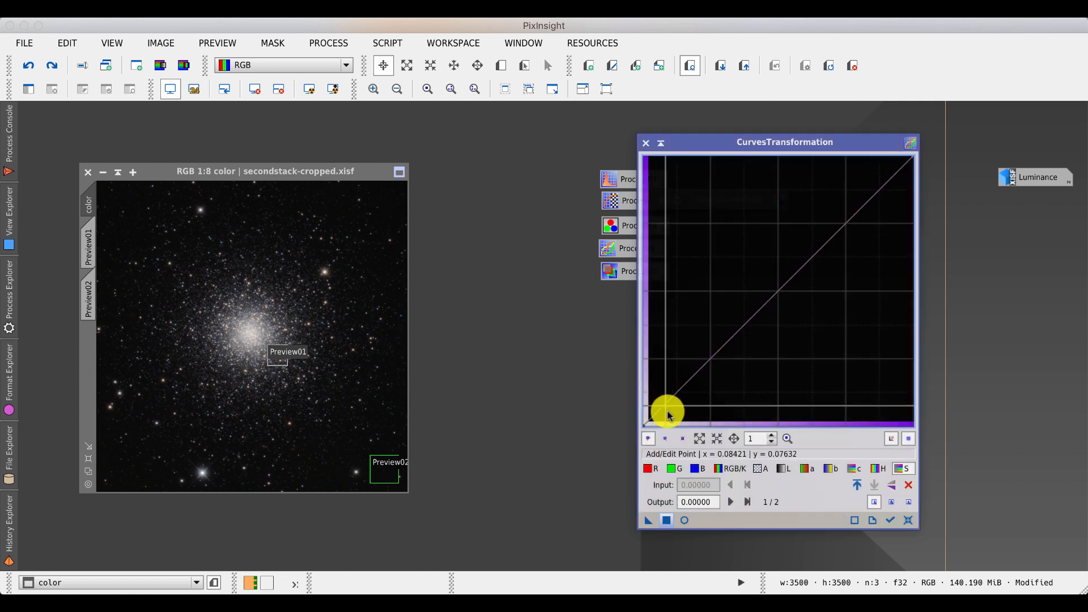
- Try adjusting the red and RGB/K curves, then reset all curves
left_click(649, 469)
left_click_drag(688, 372, 687, 398)
mouse_move(850, 231)
left_mouse_down()
mouse_move(841, 250)
mouse_move(840, 215)
left_mouse_up()
left_click(720, 468)
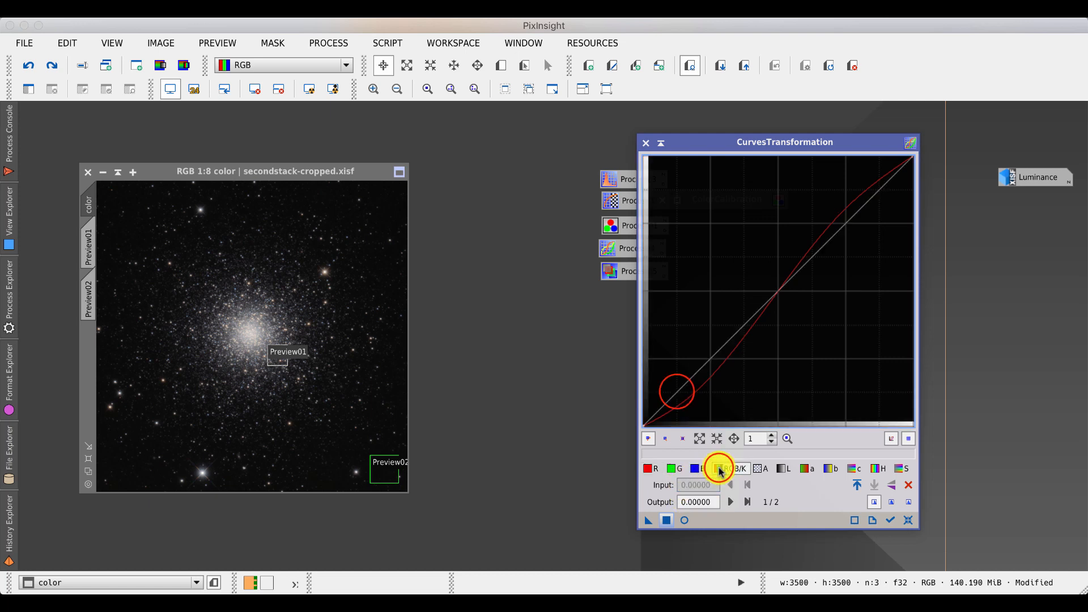
left_click_drag(678, 391, 686, 400)
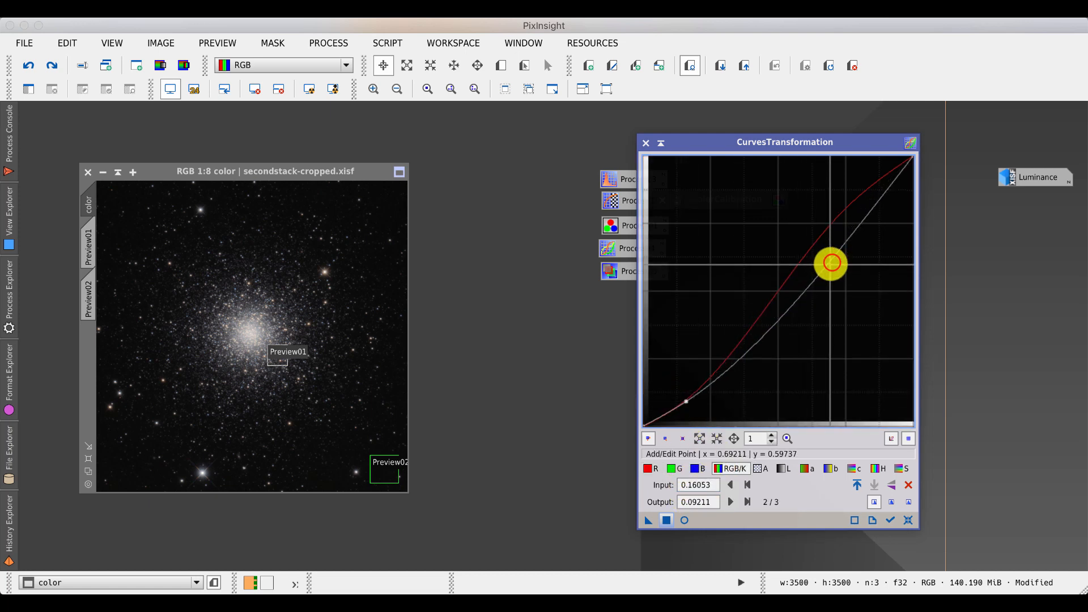
left_click_drag(832, 262, 760, 282)
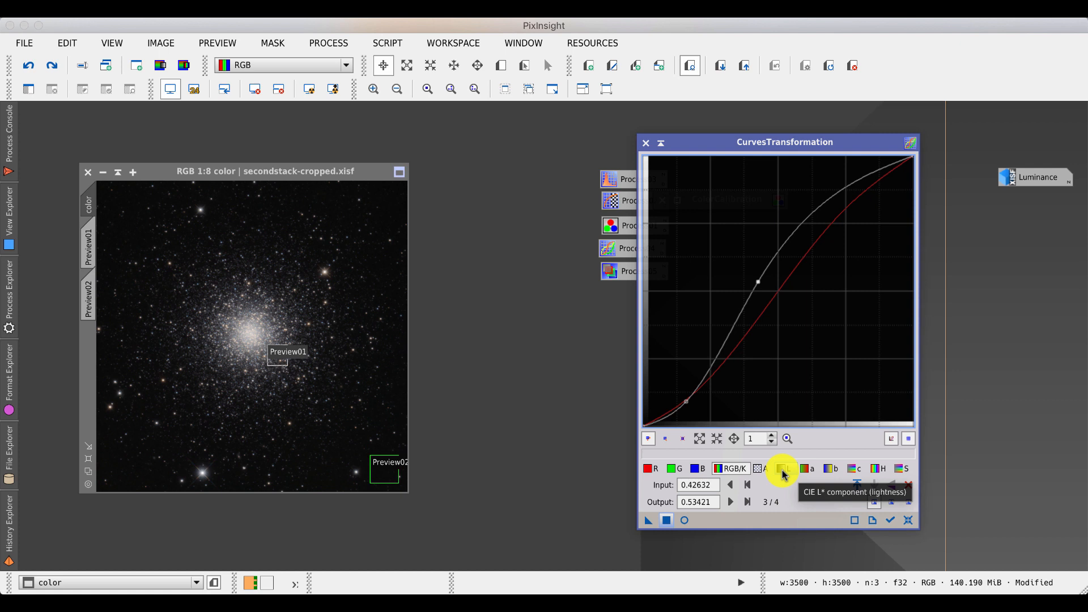
left_click(876, 471)
left_click(908, 520)
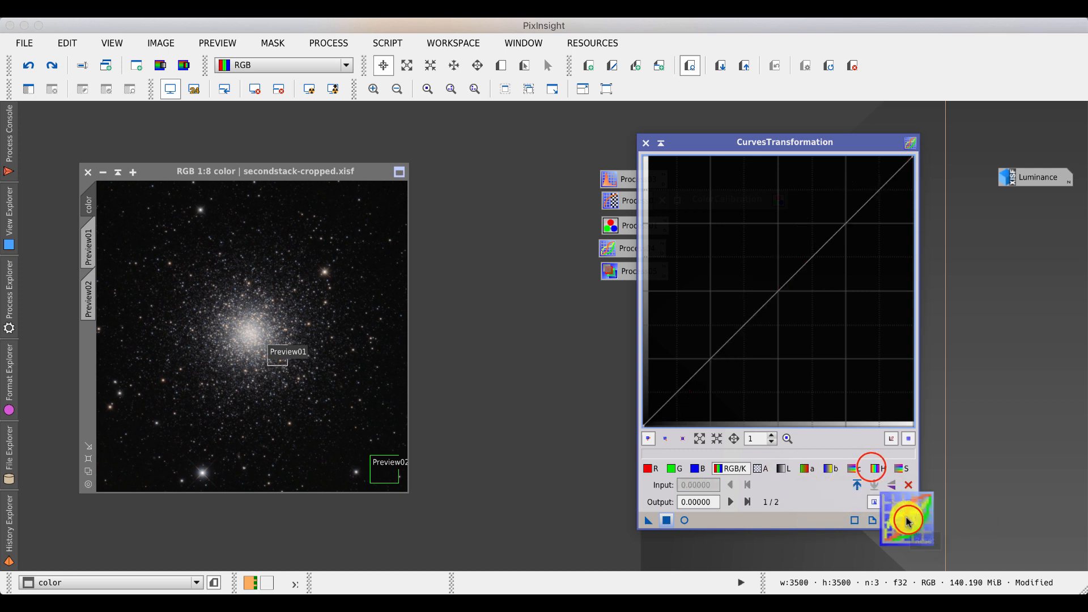
- Try an S-curve on the hue channel, then reset it
left_click(877, 468)
left_click_drag(729, 345, 728, 361)
left_click_drag(812, 277, 799, 260)
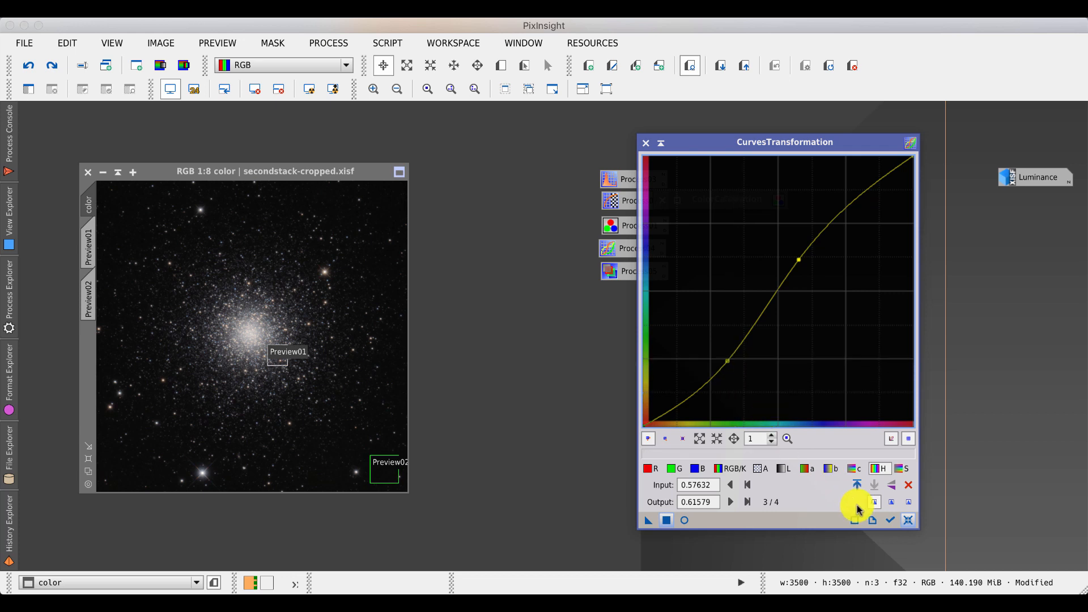
left_click(910, 520)
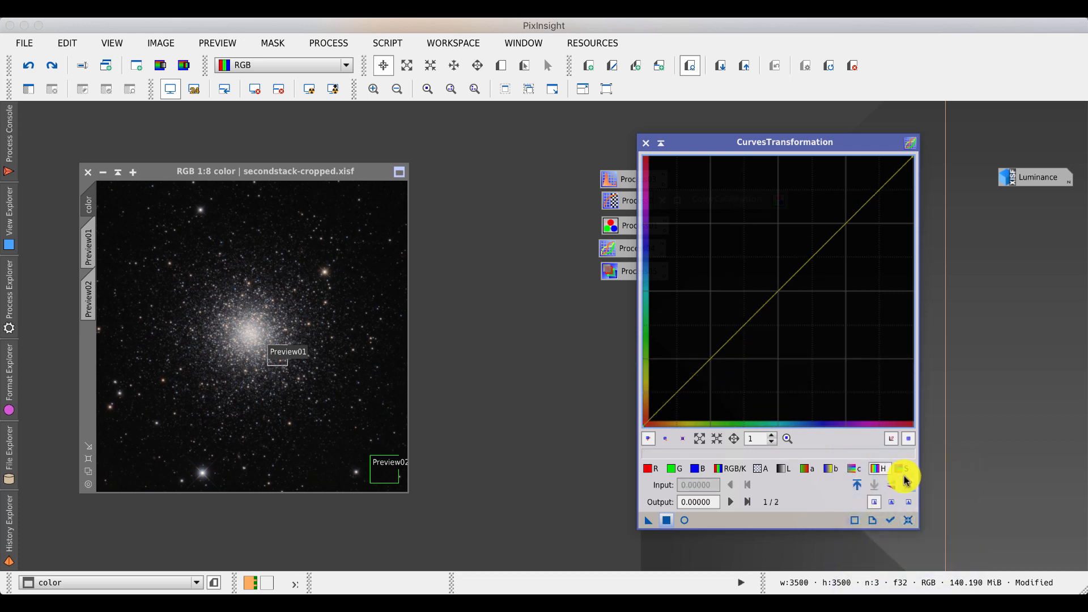
- Raise the saturation curve with a point from about 0.18 input to about 0.37 output and apply it to the color image
left_click(902, 470)
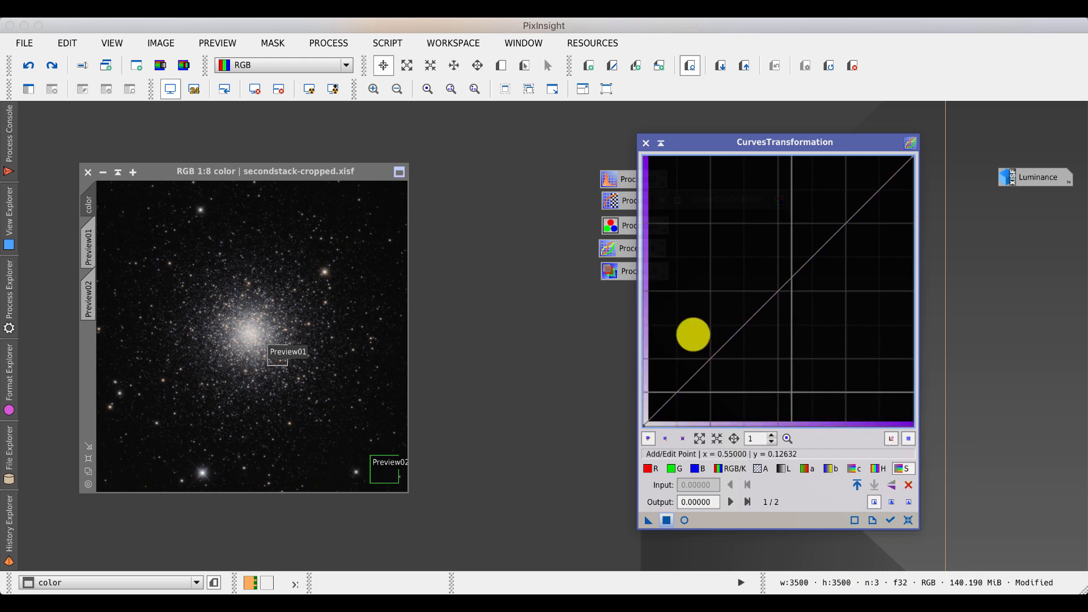
left_click(707, 357)
left_click_drag(712, 357, 695, 328)
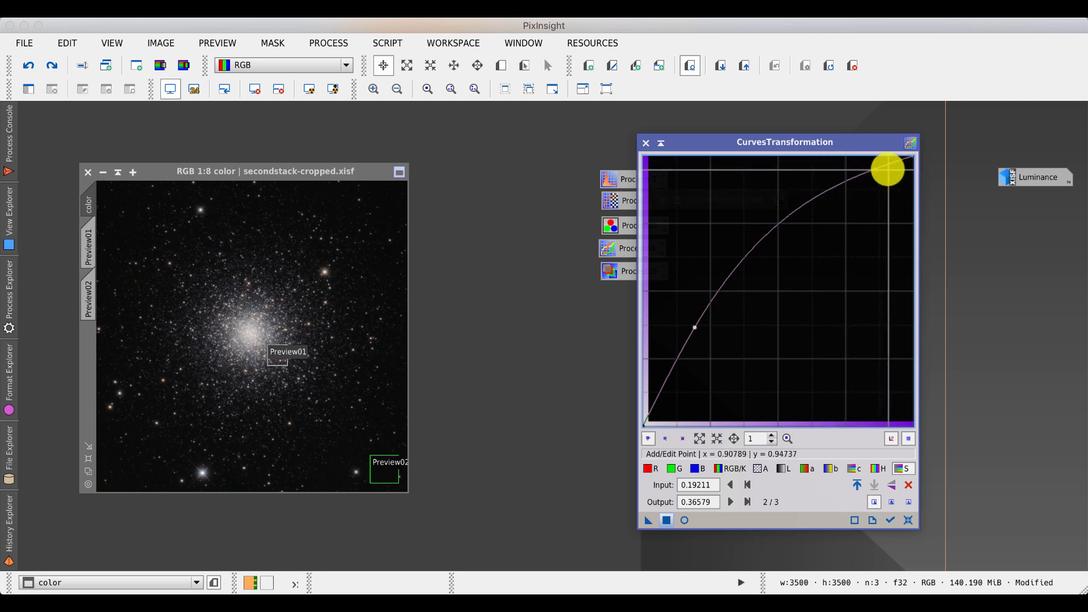
left_click_drag(695, 328, 693, 326)
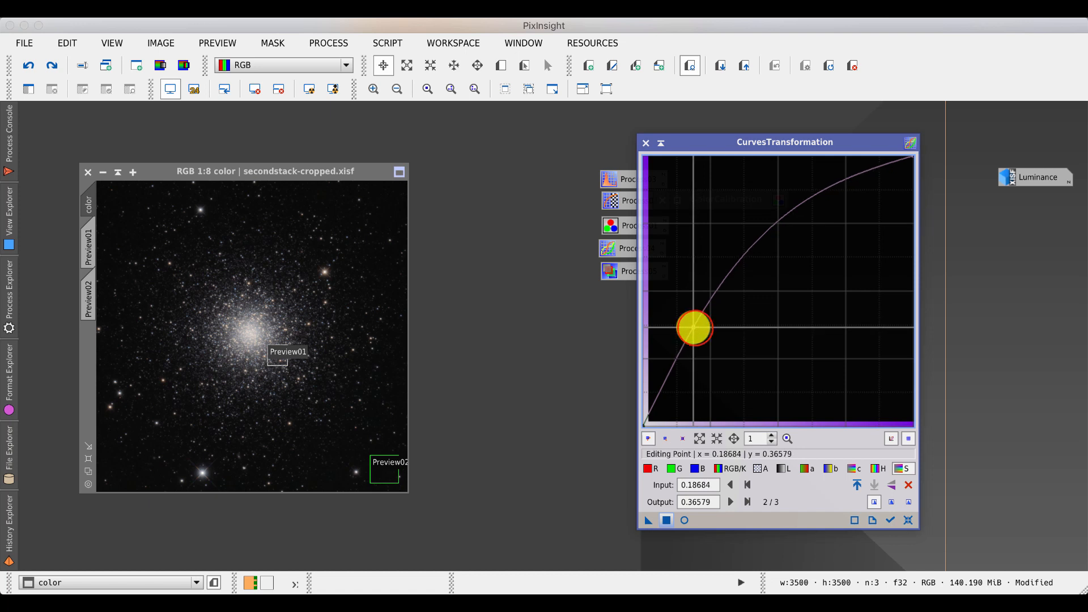
left_click(667, 521)
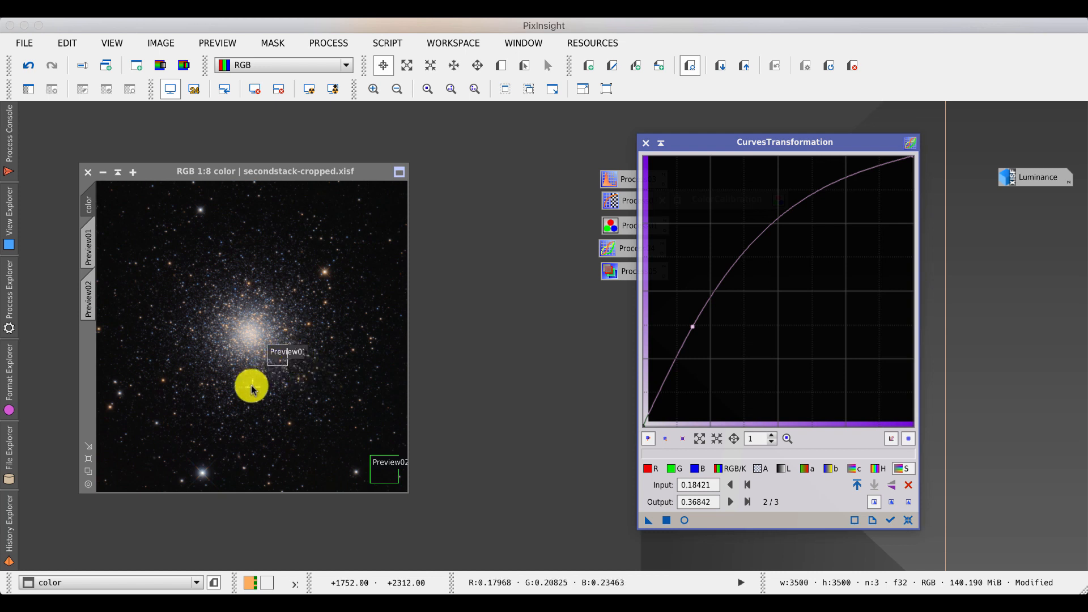
left_click(661, 143)
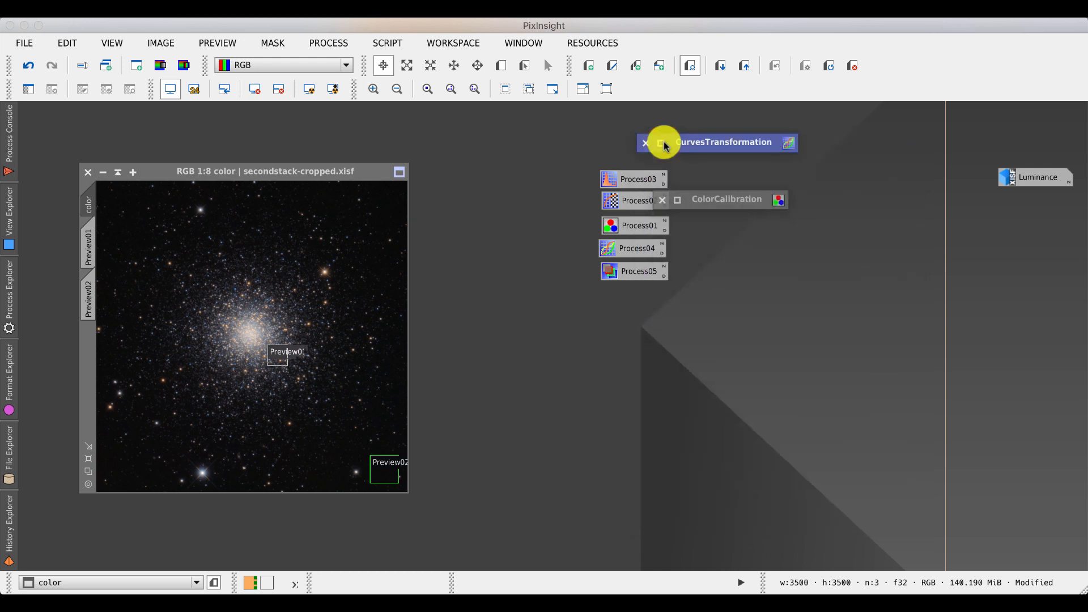
- Open the Luminance image, launch LRGBCombination and reset its settings
double_click(1029, 177)
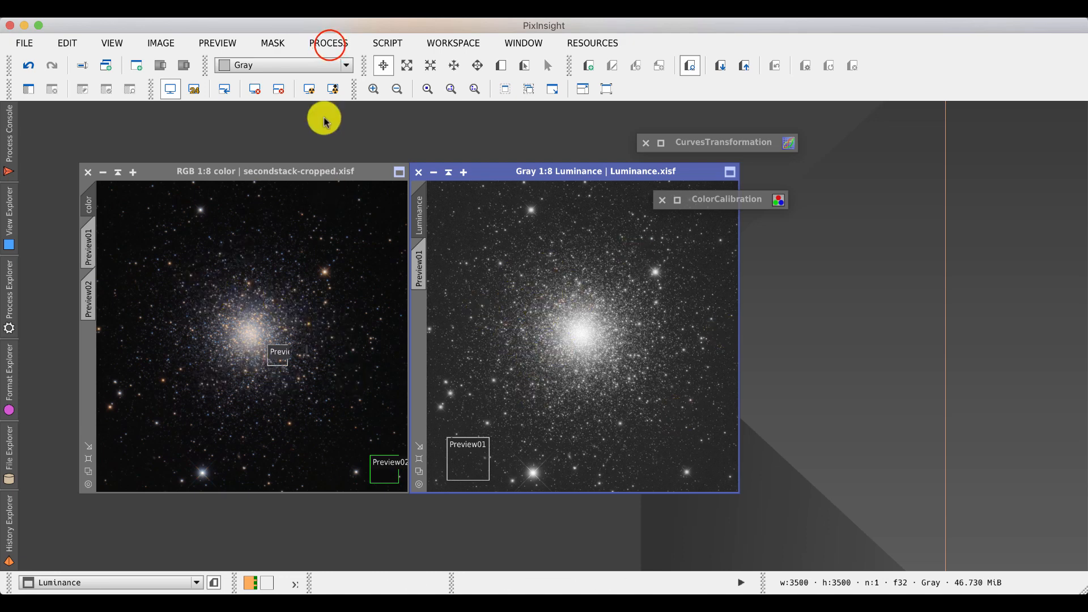
left_click(330, 44)
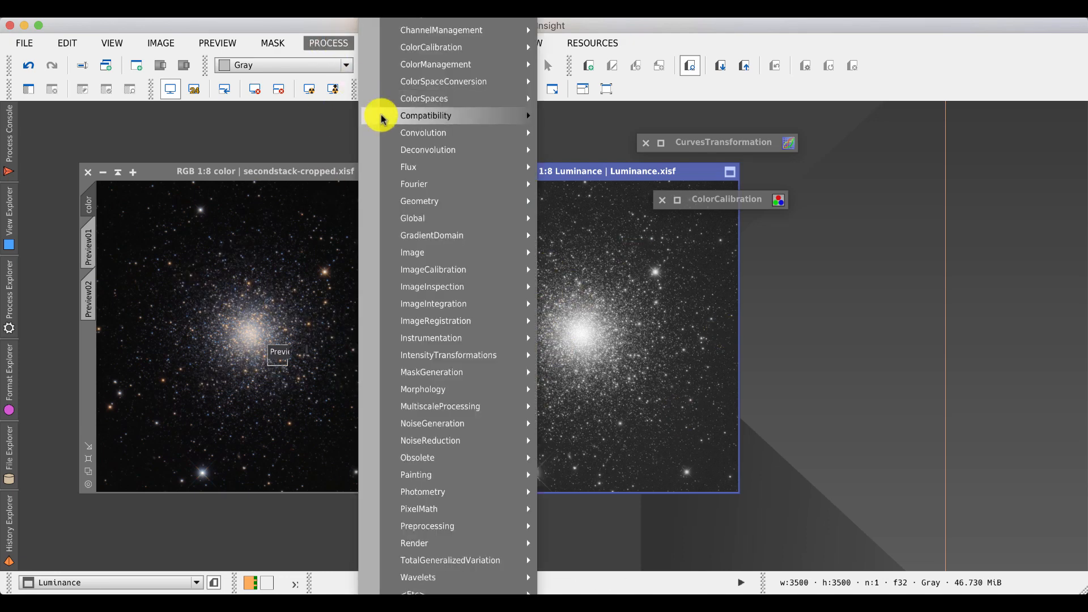
mouse_move(406, 103)
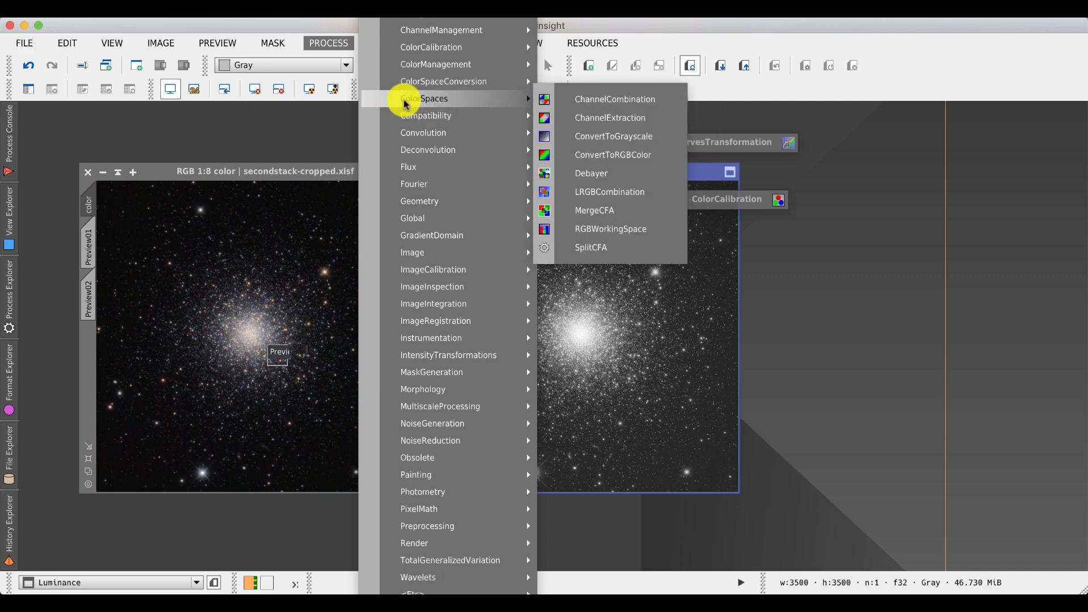
left_click(587, 193)
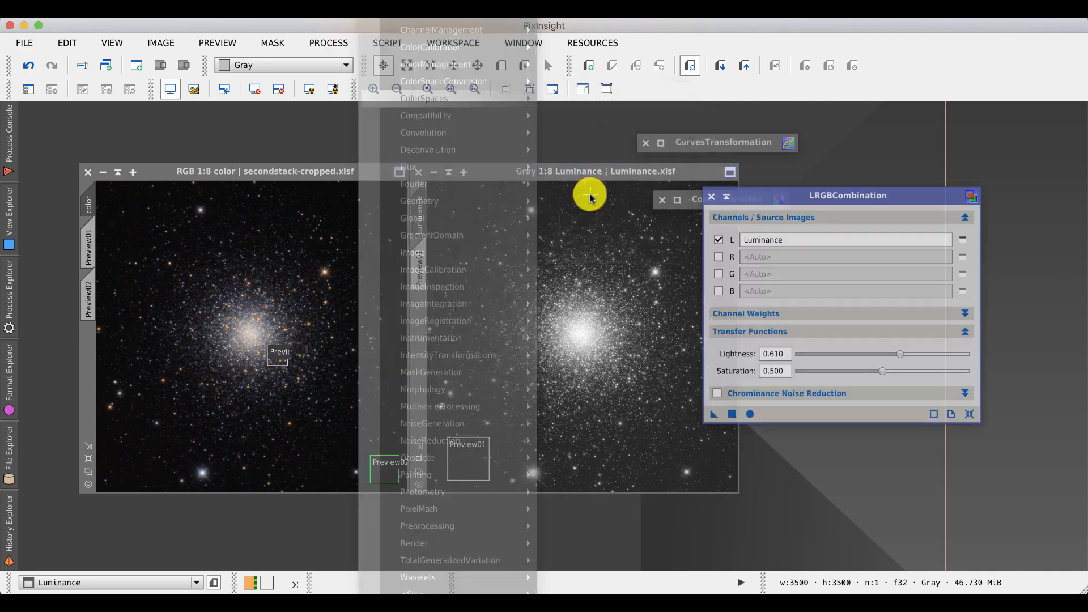
left_click_drag(782, 199, 826, 245)
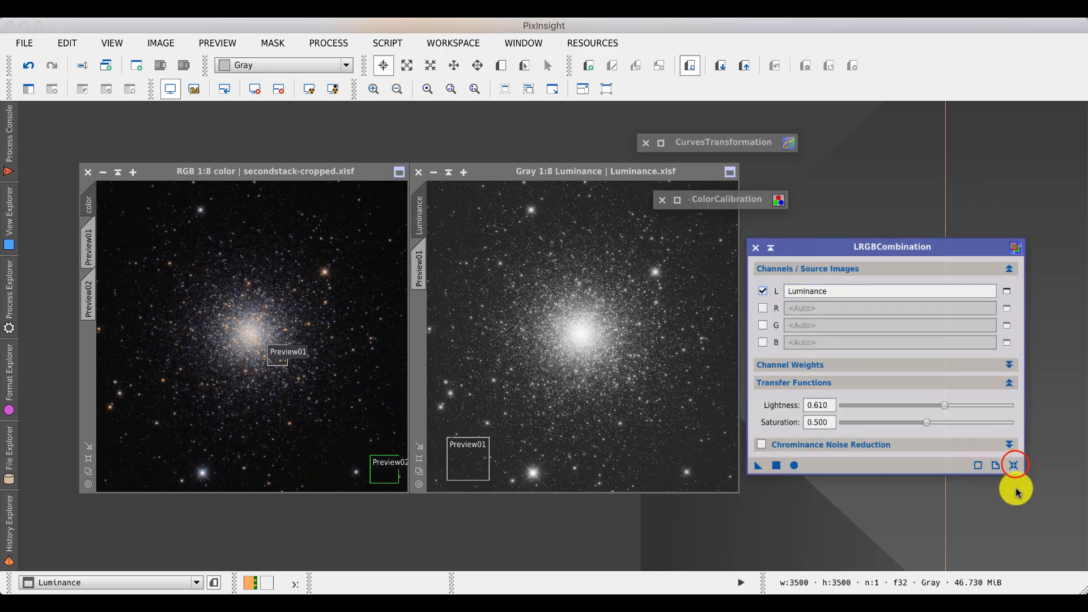
left_click(1015, 466)
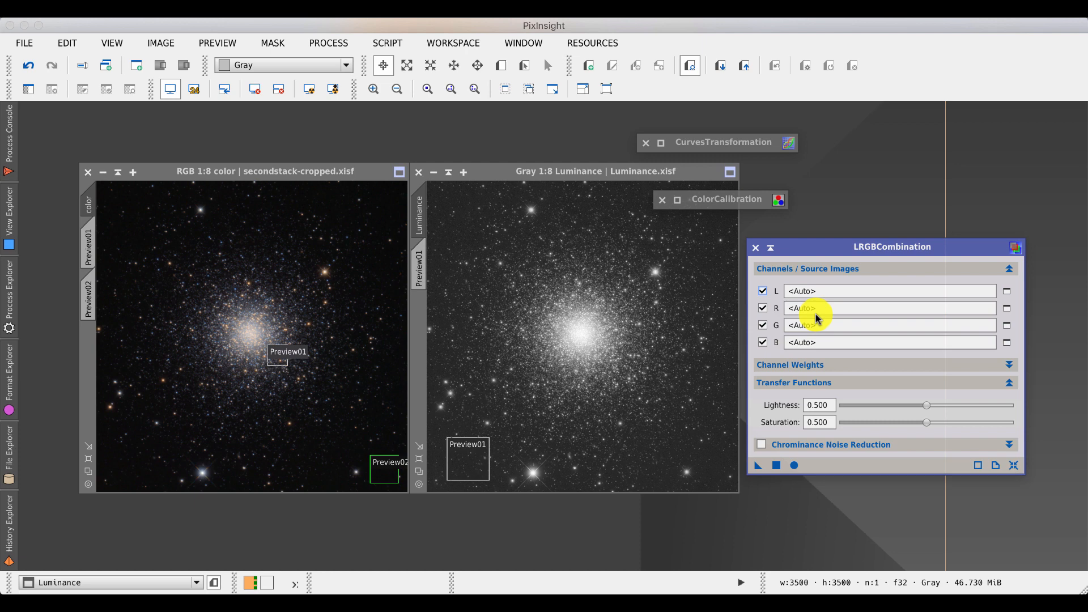
- Combine the Luminance image into the color image with LRGBCombination, using only the L channel with Luminance as source
left_click(763, 309)
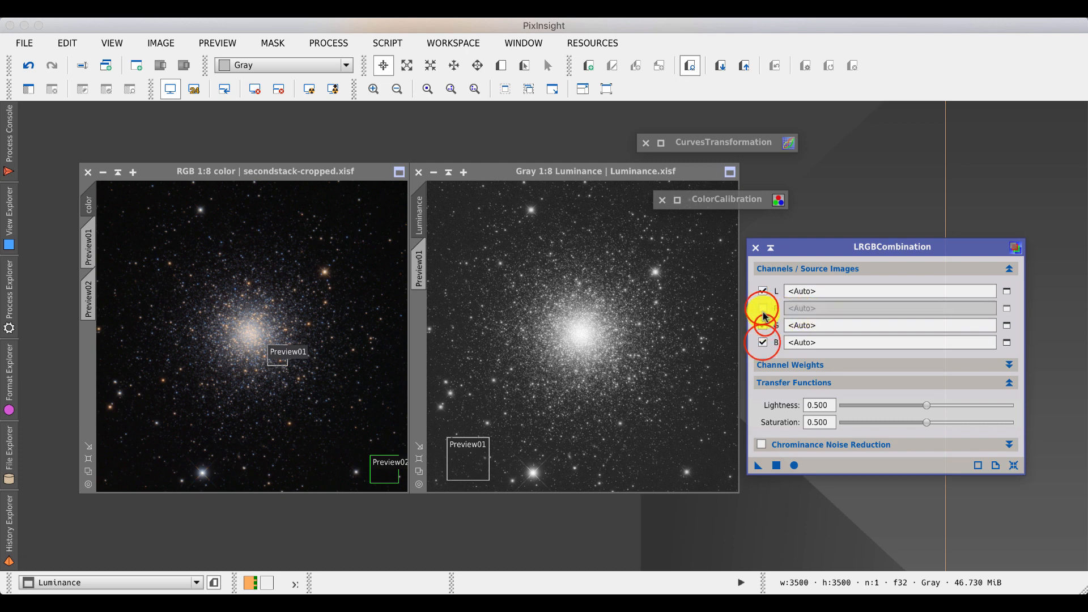
left_click(763, 326)
left_click(763, 342)
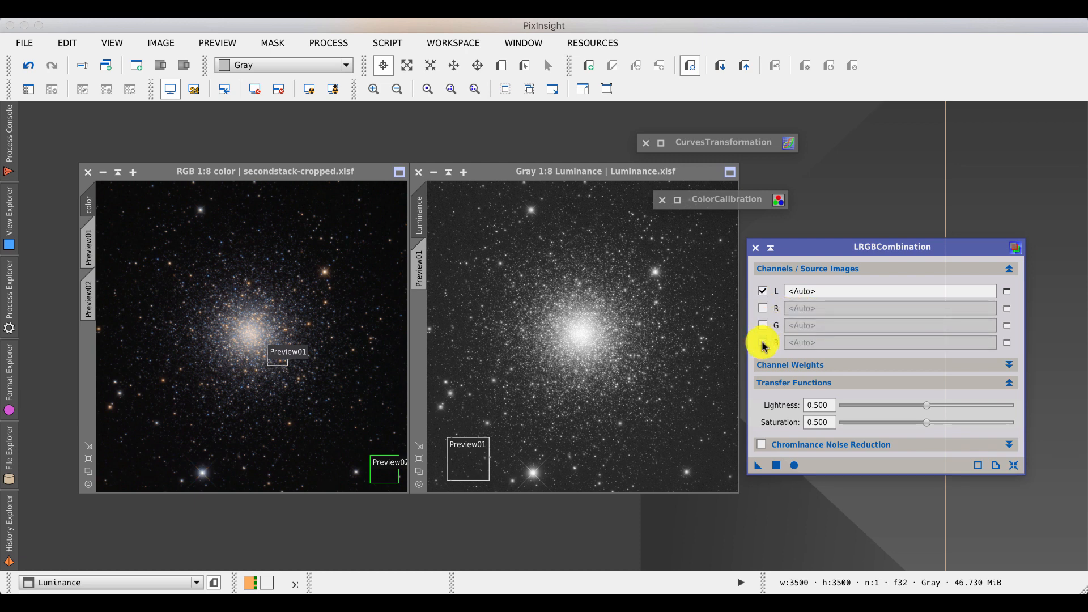
left_click(1007, 290)
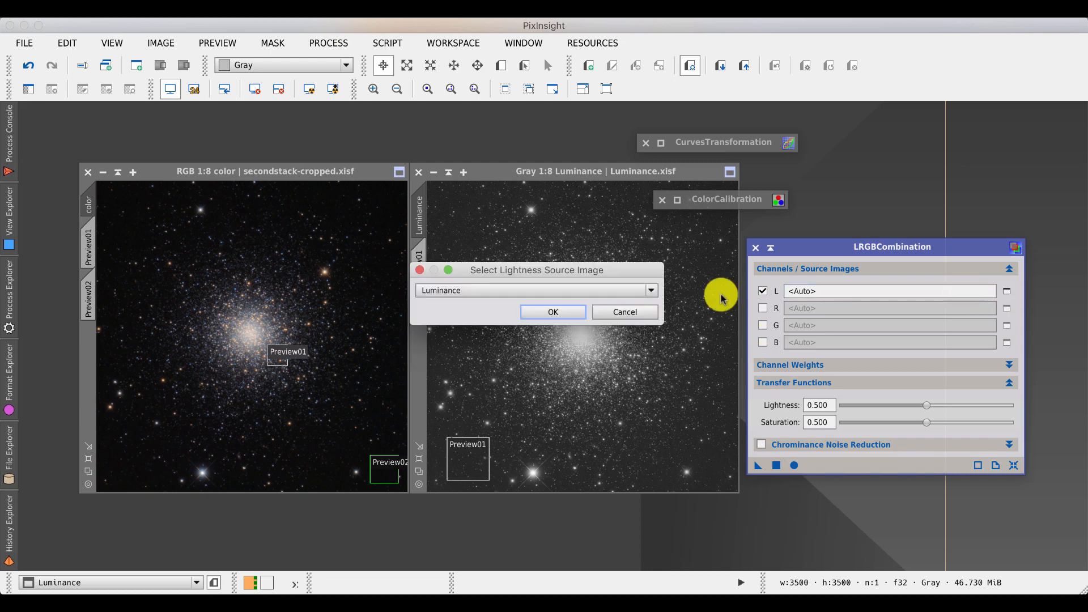
left_click(553, 312)
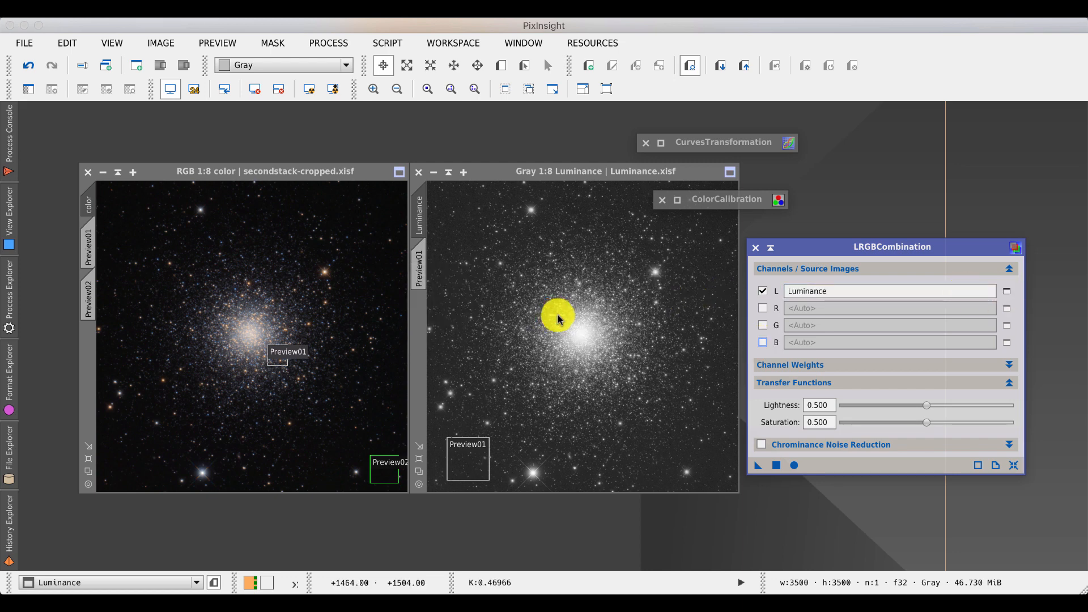
left_click_drag(757, 465, 378, 390)
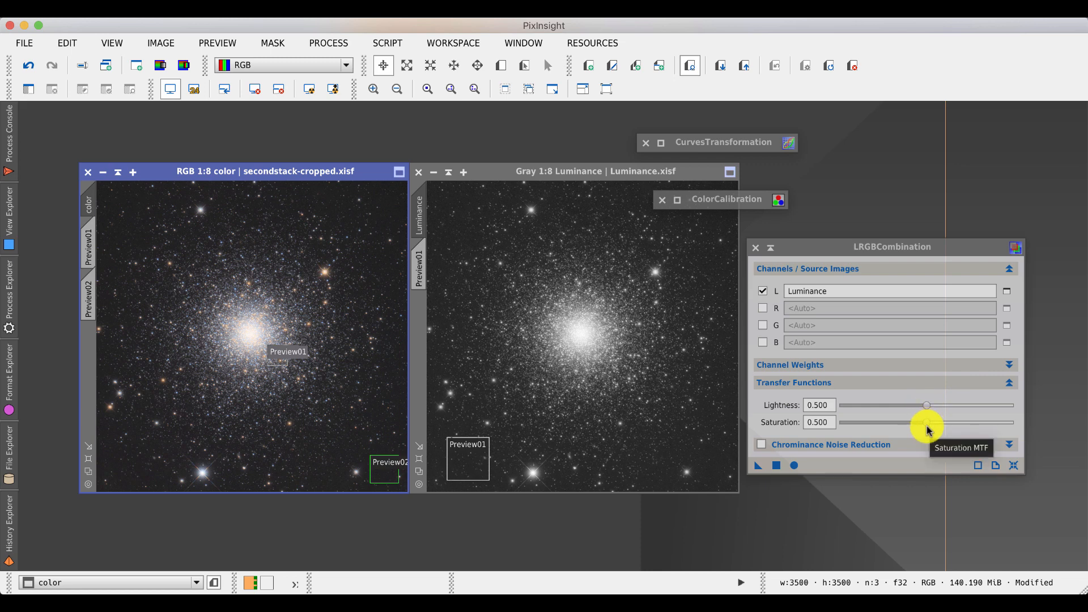
- Set the LRGBCombination saturation to 0.450 and undo the earlier combination on the color image, comparing before and after
left_click_drag(928, 430, 919, 424)
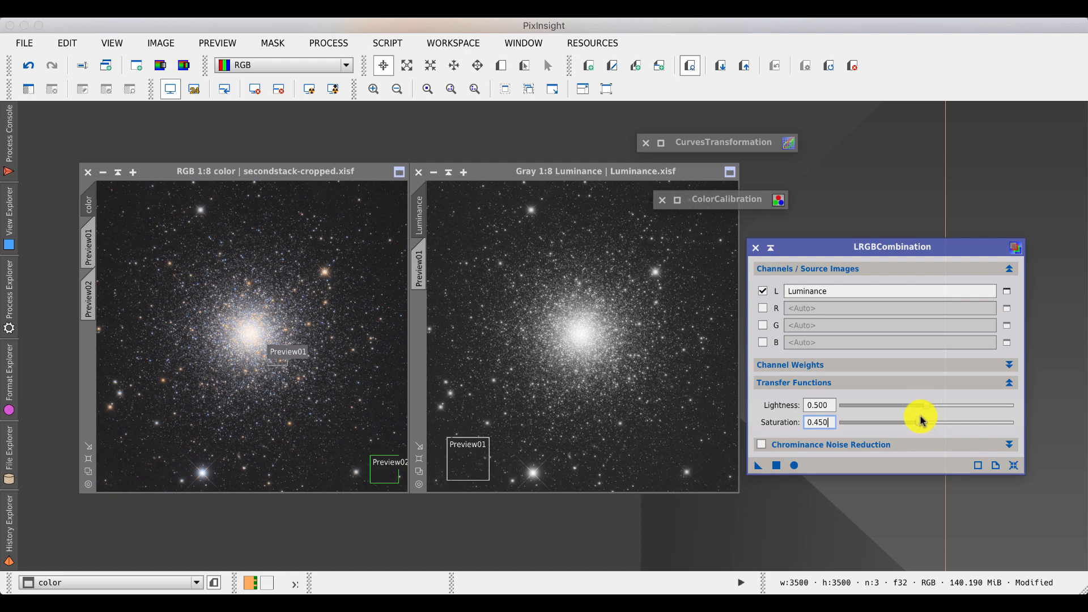
left_click_drag(927, 407, 928, 412)
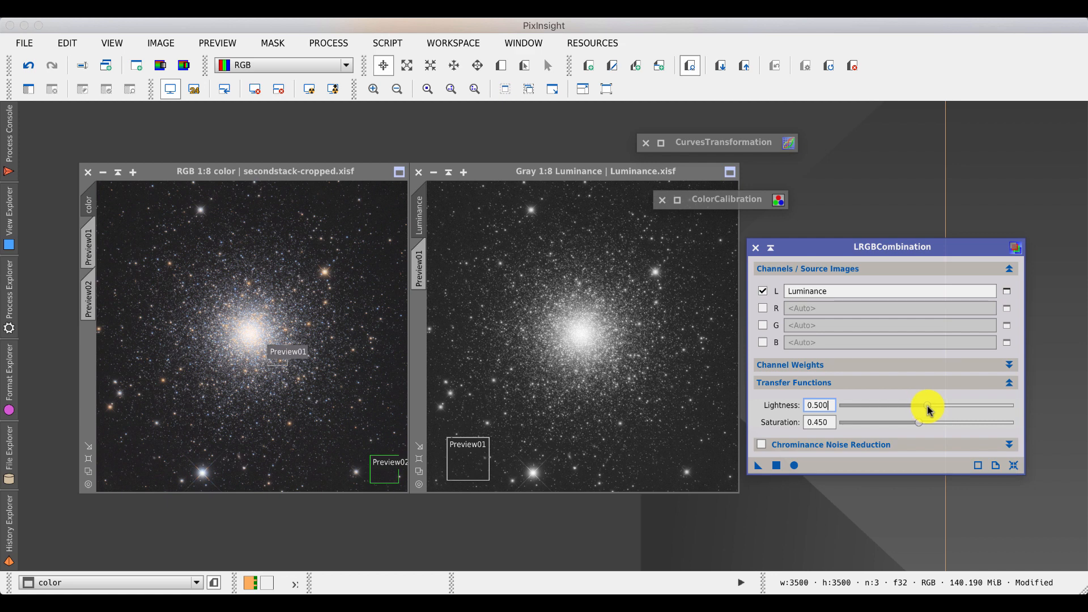
left_click(28, 66)
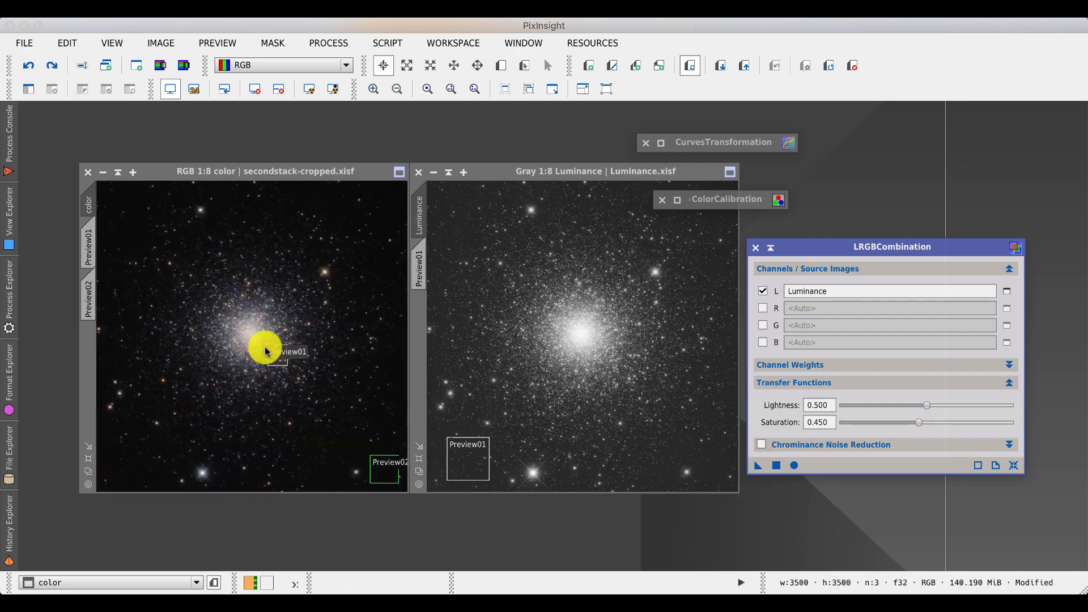
left_click_drag(267, 351, 269, 352)
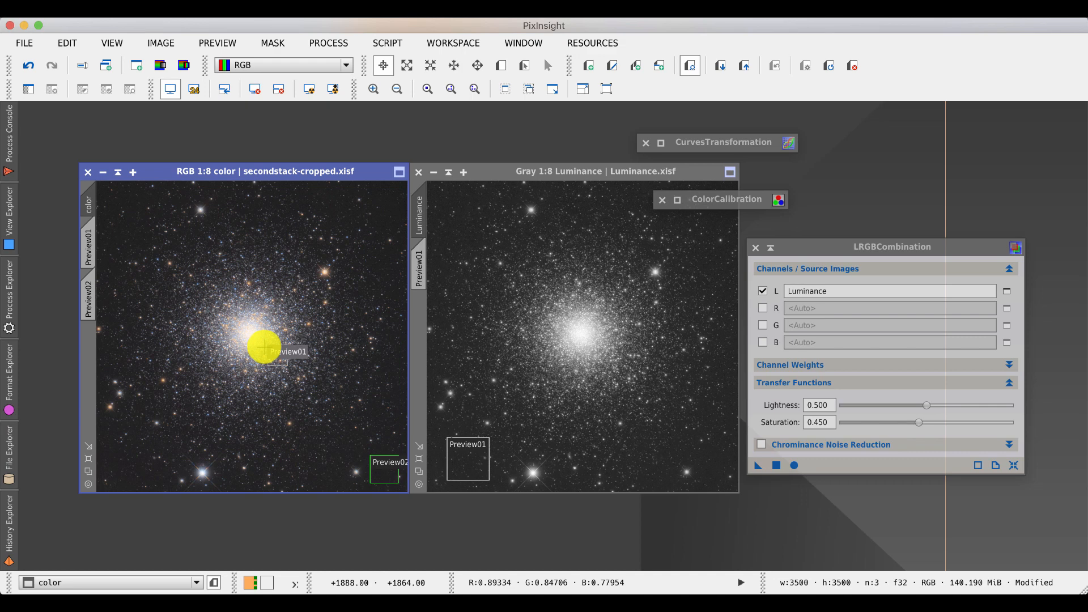
left_click(29, 65)
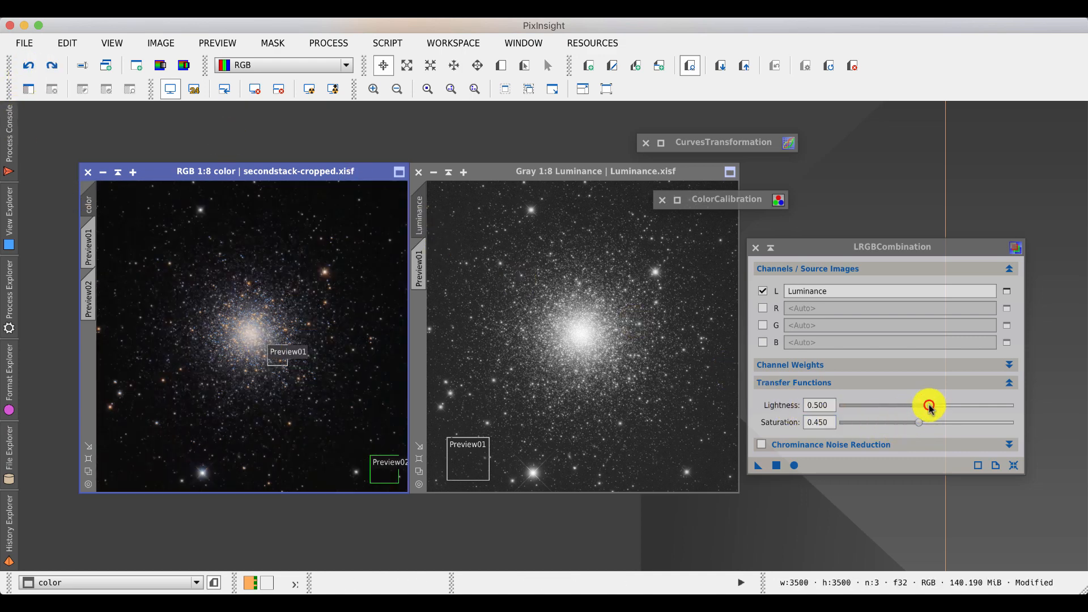
- Apply LRGBCombination with lightness 0.550 and saturation 0.450 to the color image, then maximize its window
left_click_drag(930, 405, 936, 406)
left_click(758, 466)
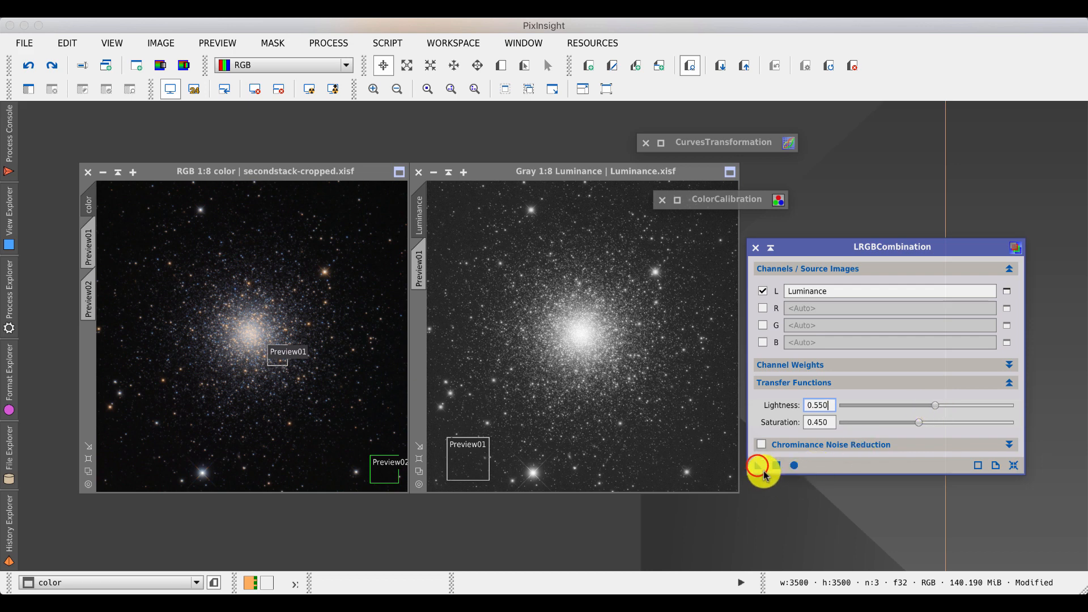
left_click_drag(764, 475, 323, 411)
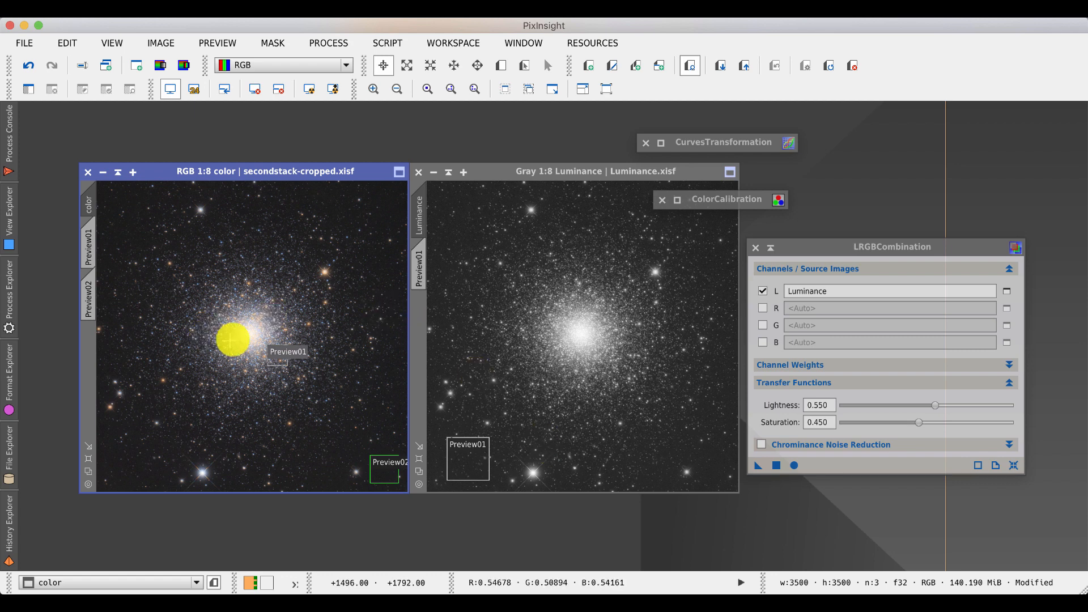
left_click(132, 173)
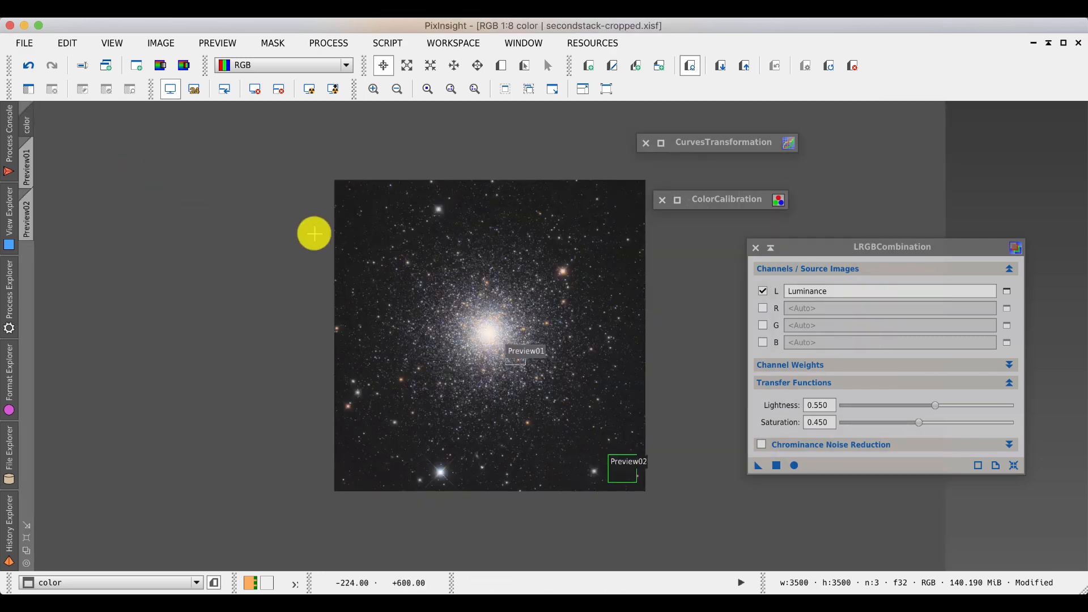